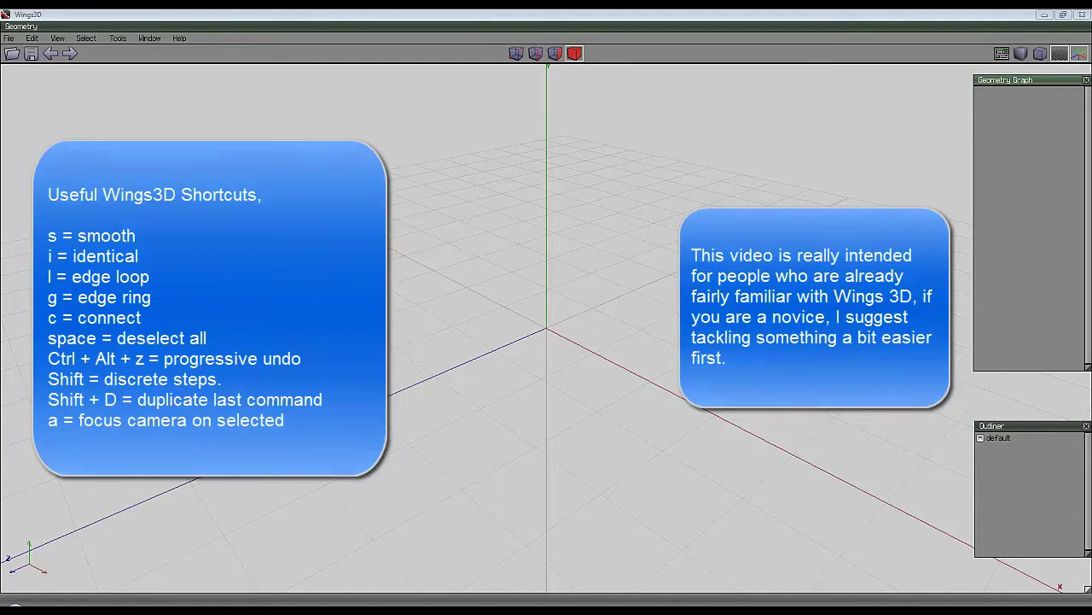
Create a cylinder primitive with 8 sections.
right_click(520, 203)
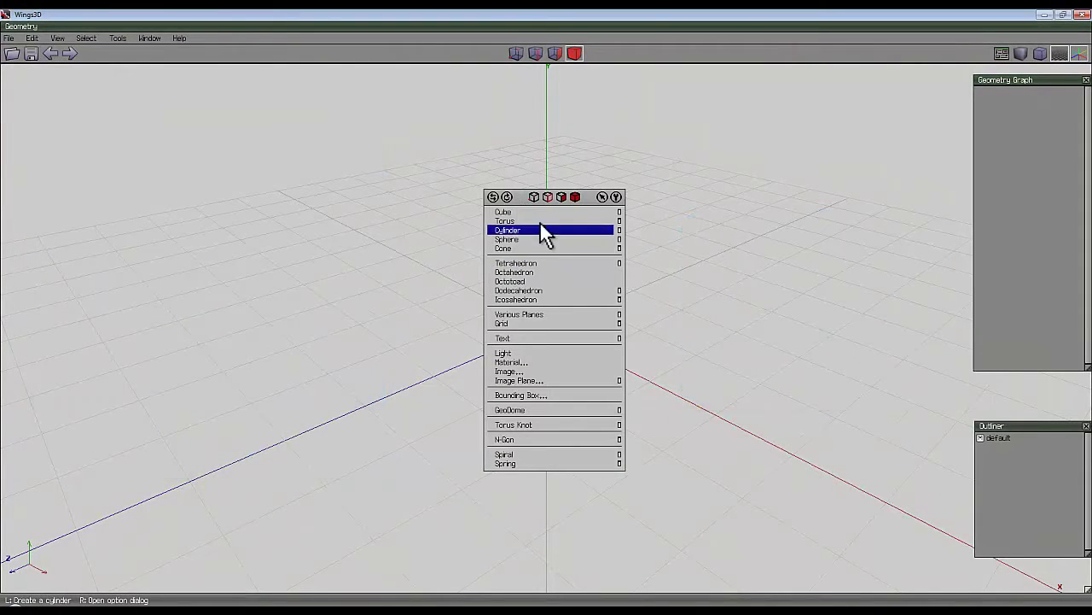
left_click(618, 231)
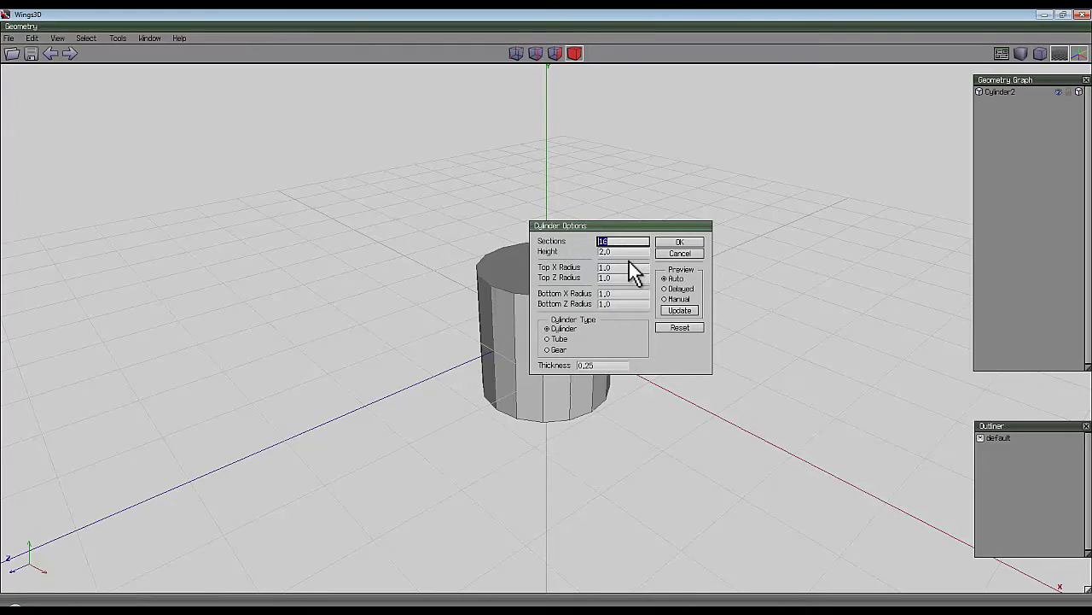
type("8")
left_click(680, 242)
Sweep the cylinder's top face with a distance of 2, a first angle of 15° and a second angle of 3.75°.
left_click(555, 54)
left_click(547, 273)
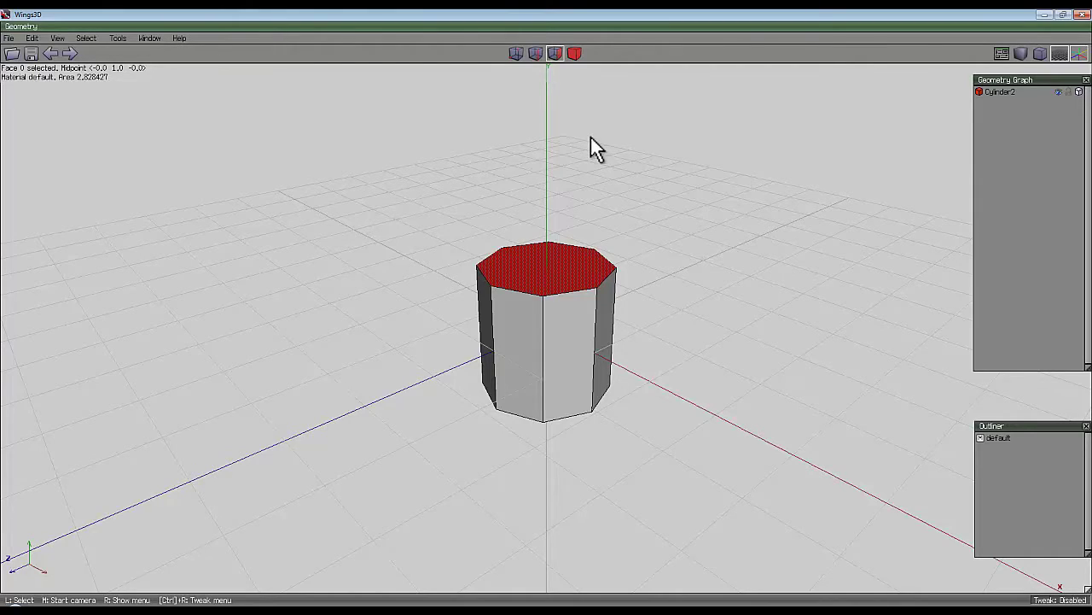
right_click(567, 178)
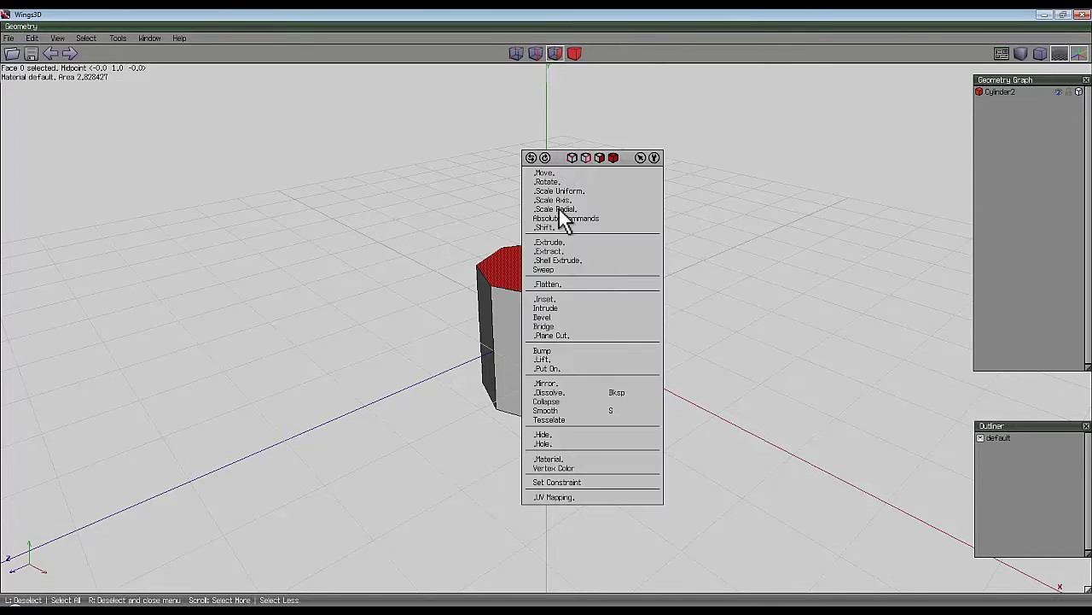
left_click(546, 283)
left_click(525, 283)
left_click(525, 296)
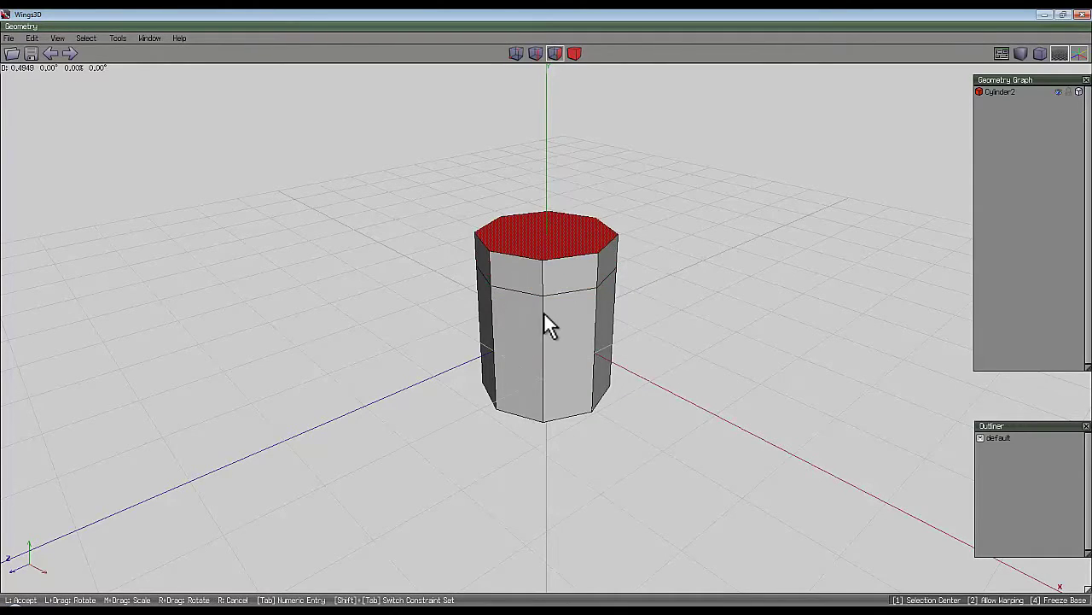
key("Tab")
type("2")
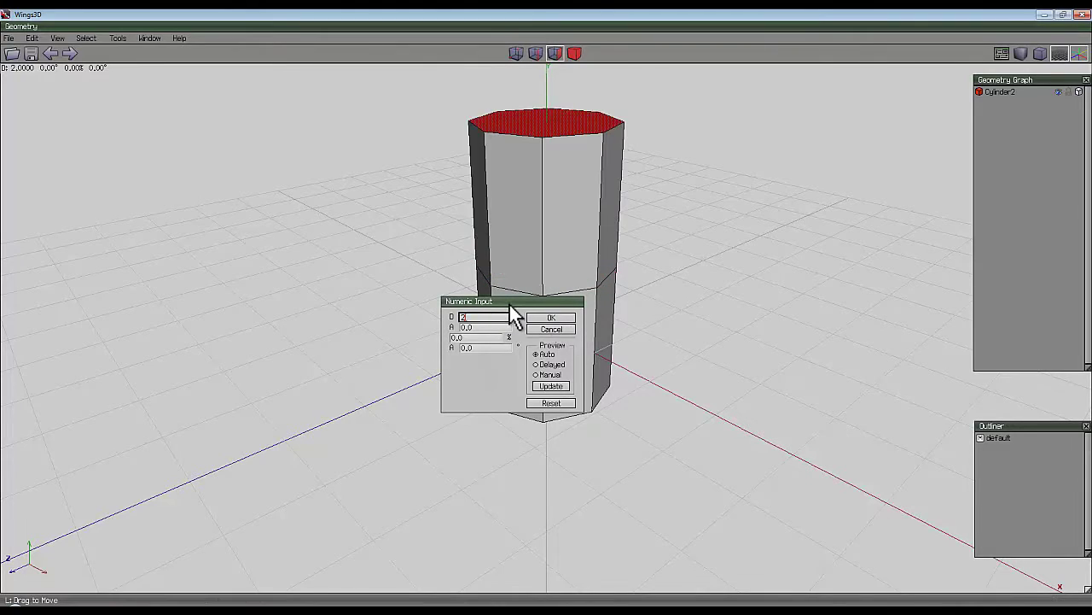
key("Tab")
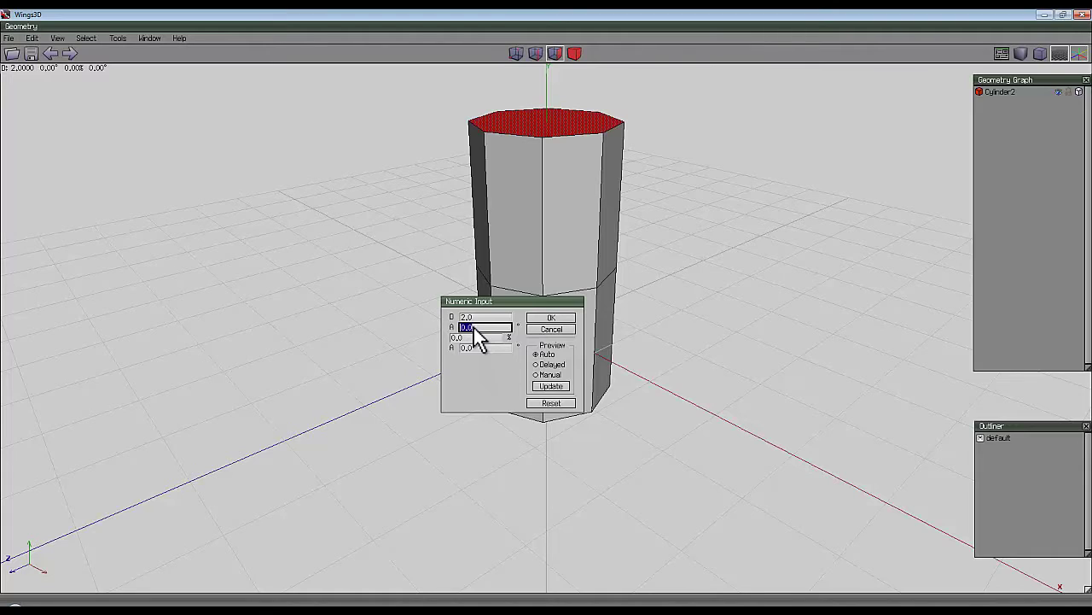
type("15")
key("Tab")
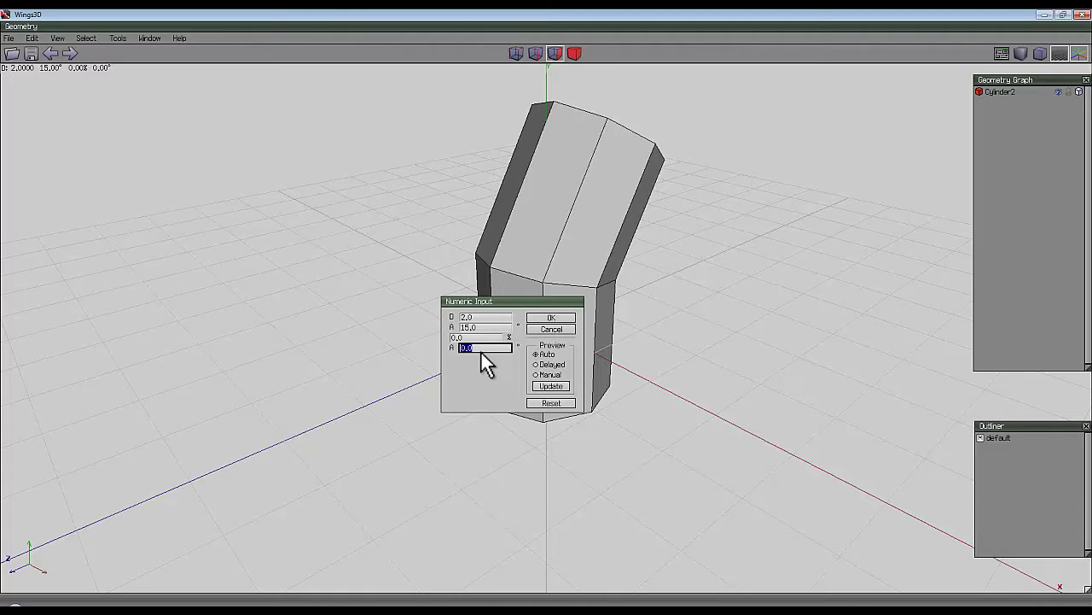
type("3.75")
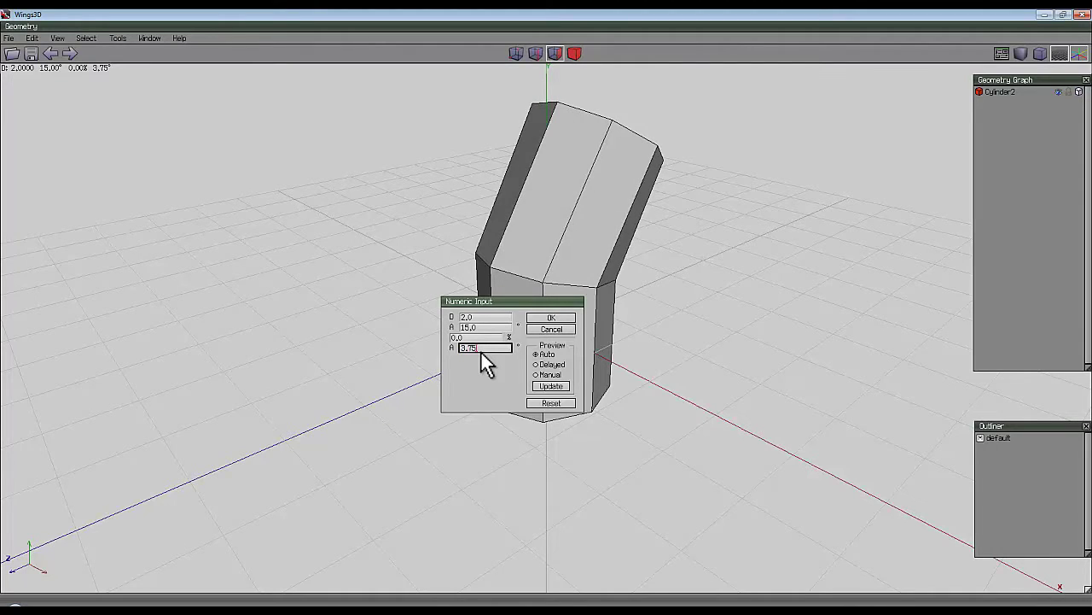
left_click(551, 317)
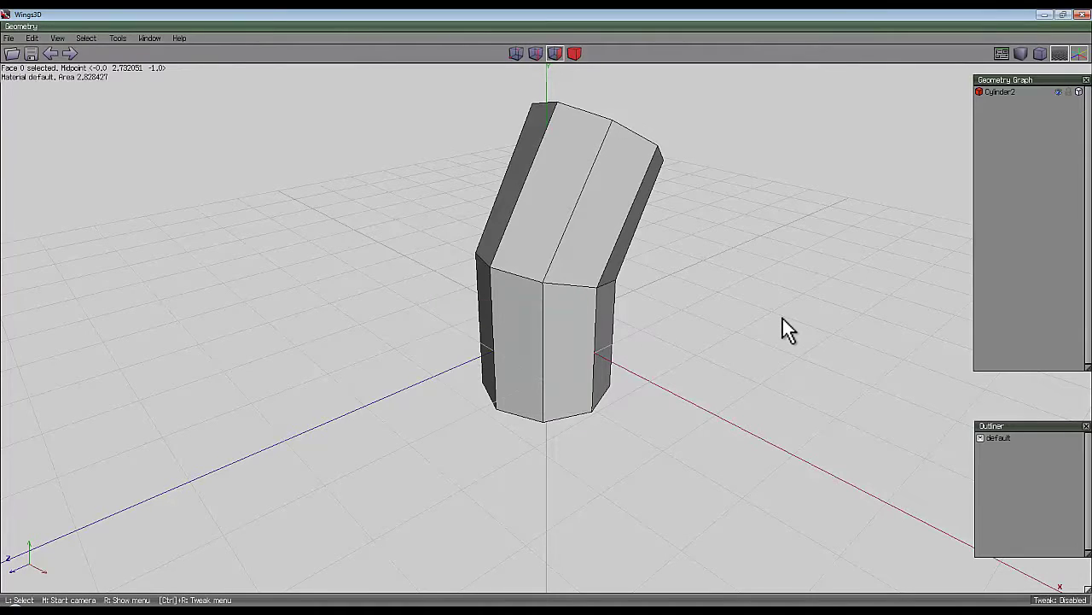
Repeat the sweep until the tube closes into a full ring, and dissolve the overlapping segments at its two ends.
key("d")
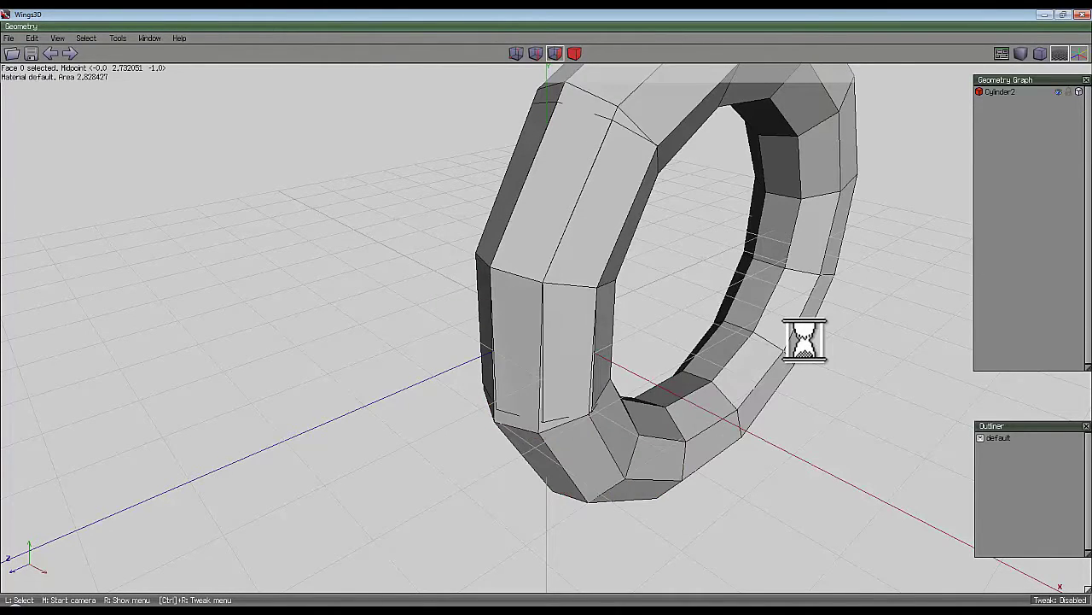
left_click(780, 306)
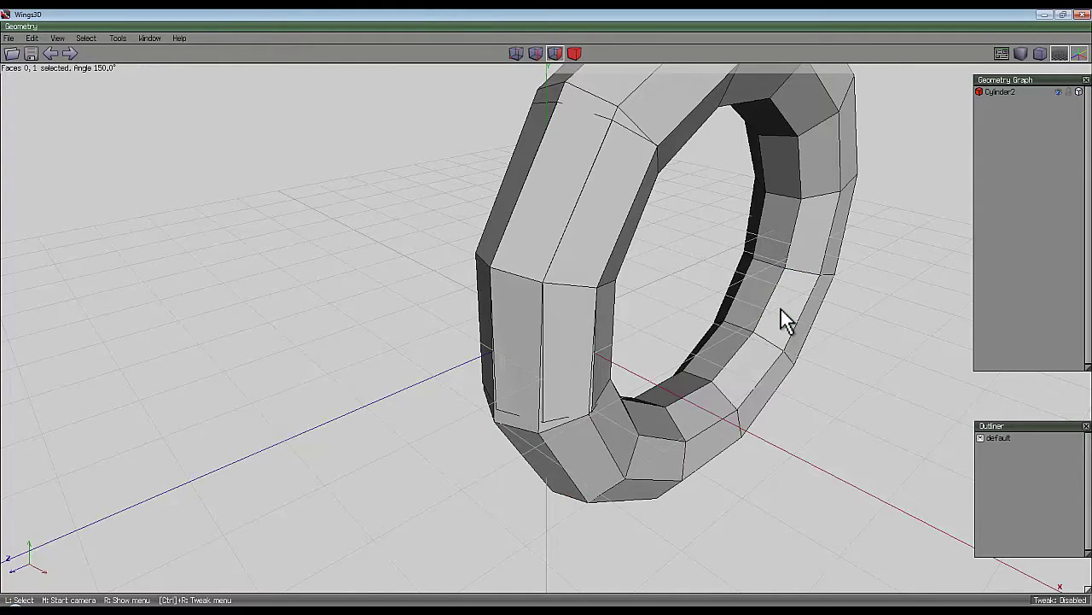
key("l")
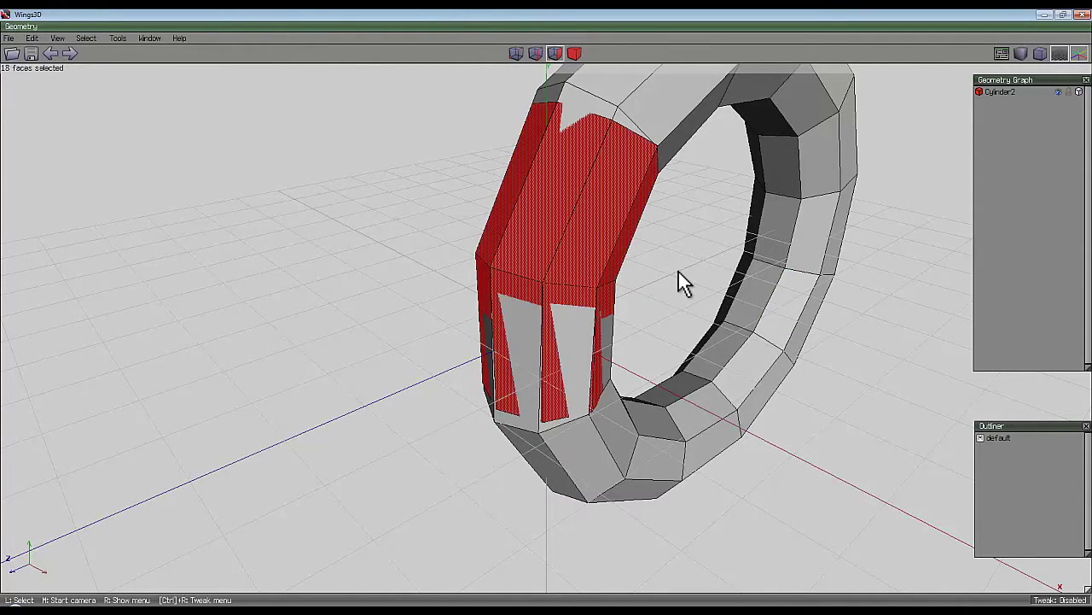
key("space")
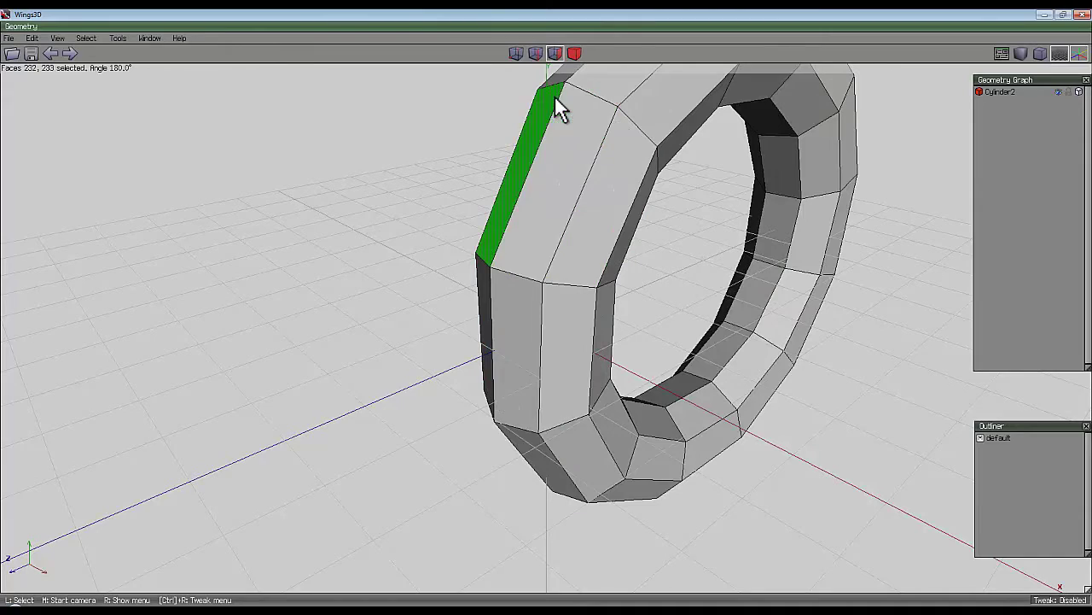
Weld the coincident vertices of the whole ring body so its two ends join.
left_click(574, 54)
right_click(439, 135)
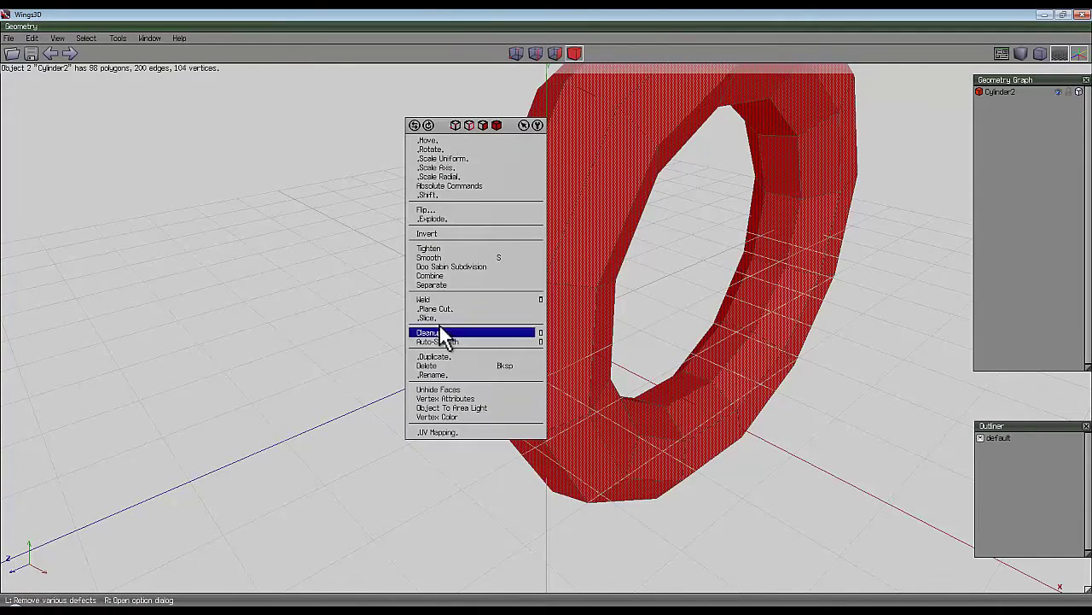
left_click(390, 280)
Select one edge running along the ring, extend the selection to all similar edges, and bevel them.
middle_click(390, 281)
left_click(546, 324)
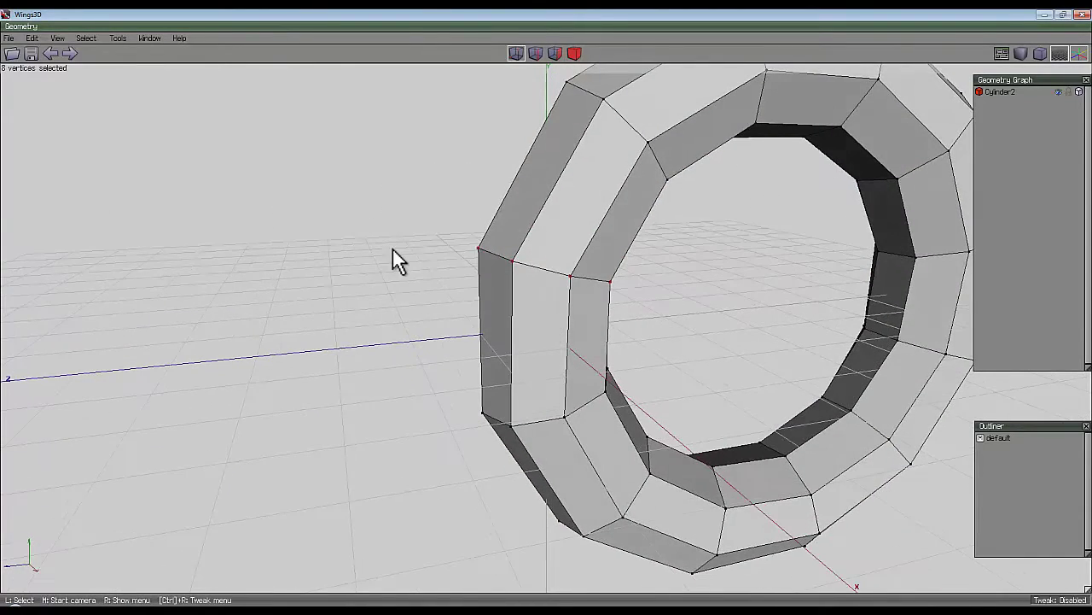
left_click(534, 54)
left_click(550, 155)
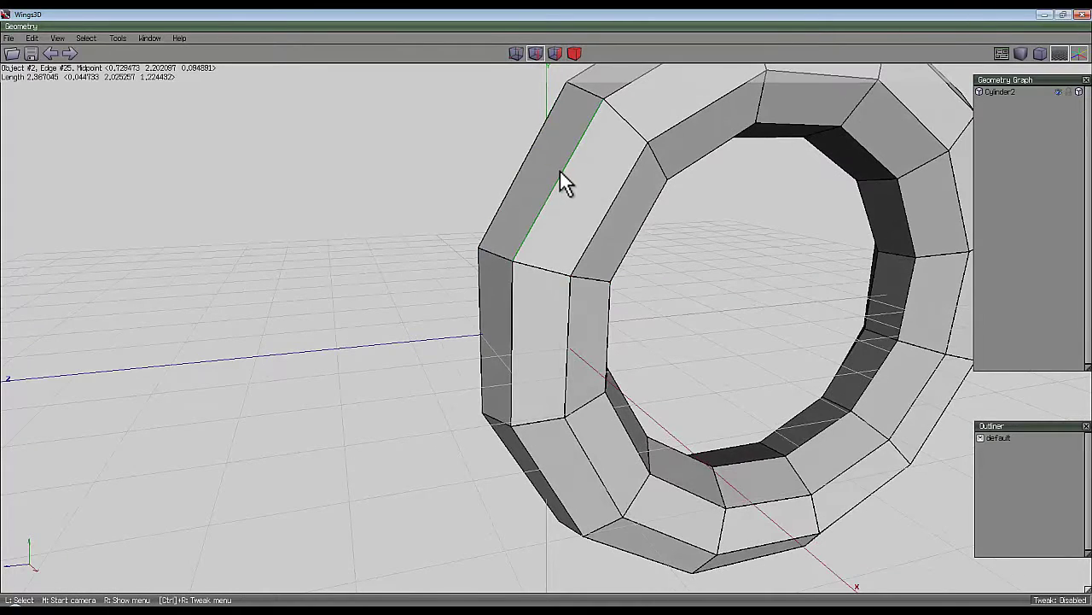
middle_click(576, 213)
left_click(575, 212)
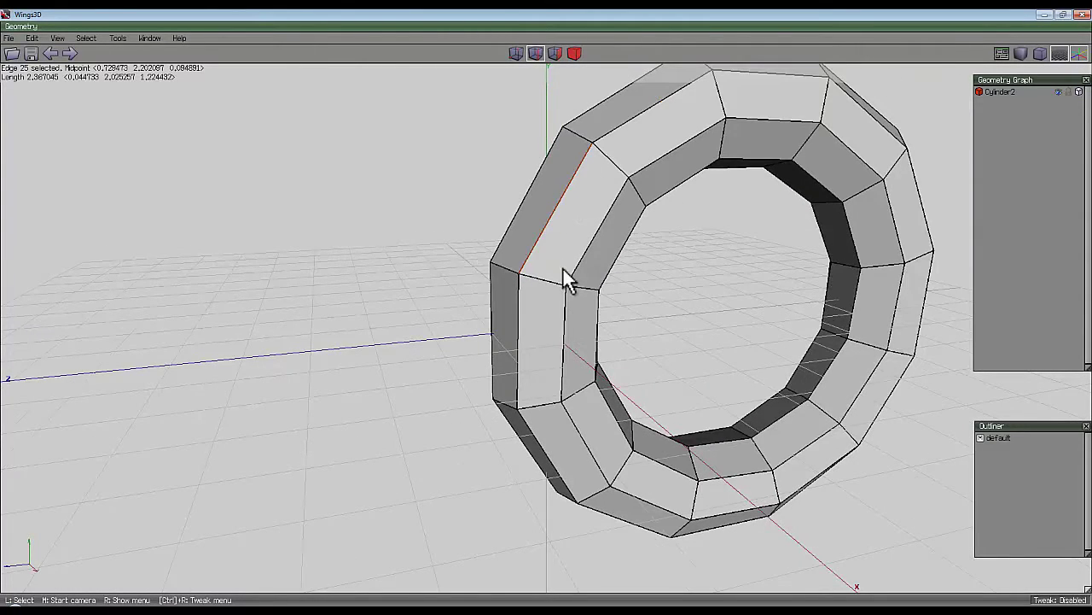
key("i")
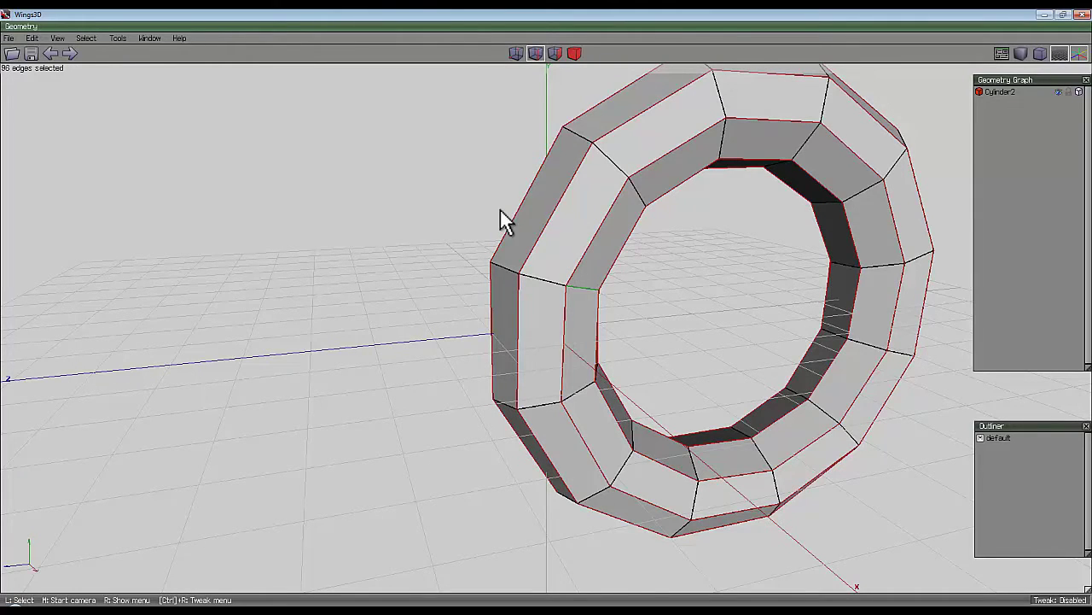
right_click(440, 158)
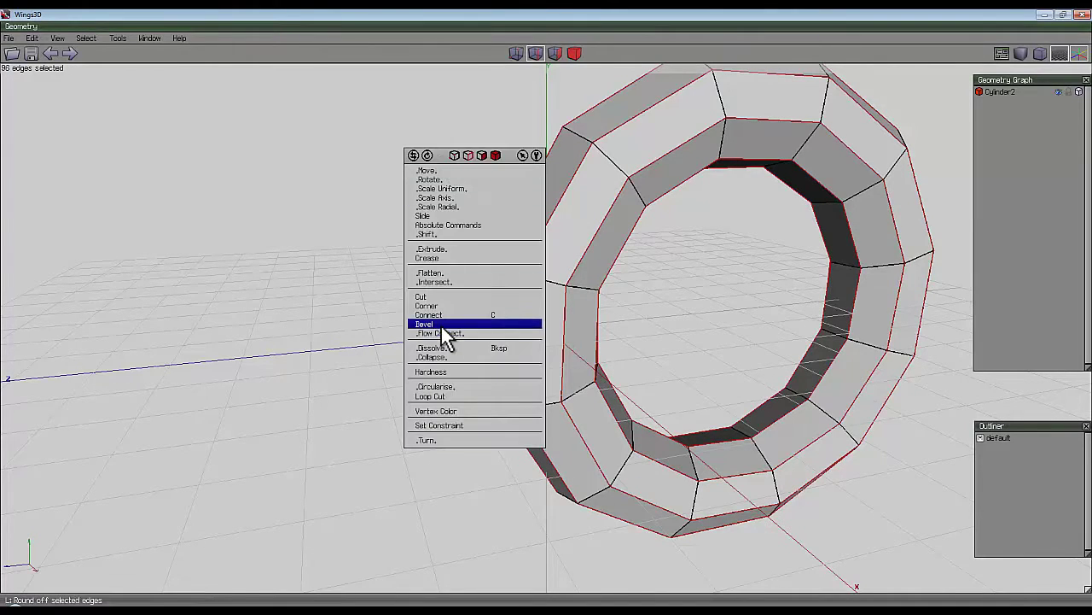
left_click(445, 323)
left_click(548, 317)
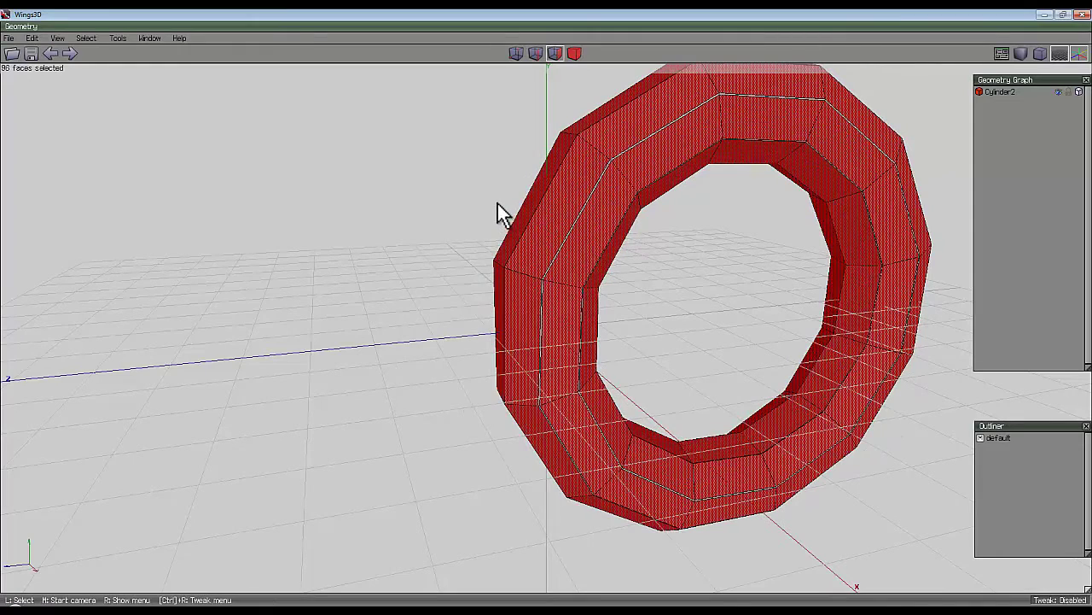
Extrude the selected bevel faces outward along their normals to form raised bands around the ring.
right_click(497, 214)
left_click(499, 286)
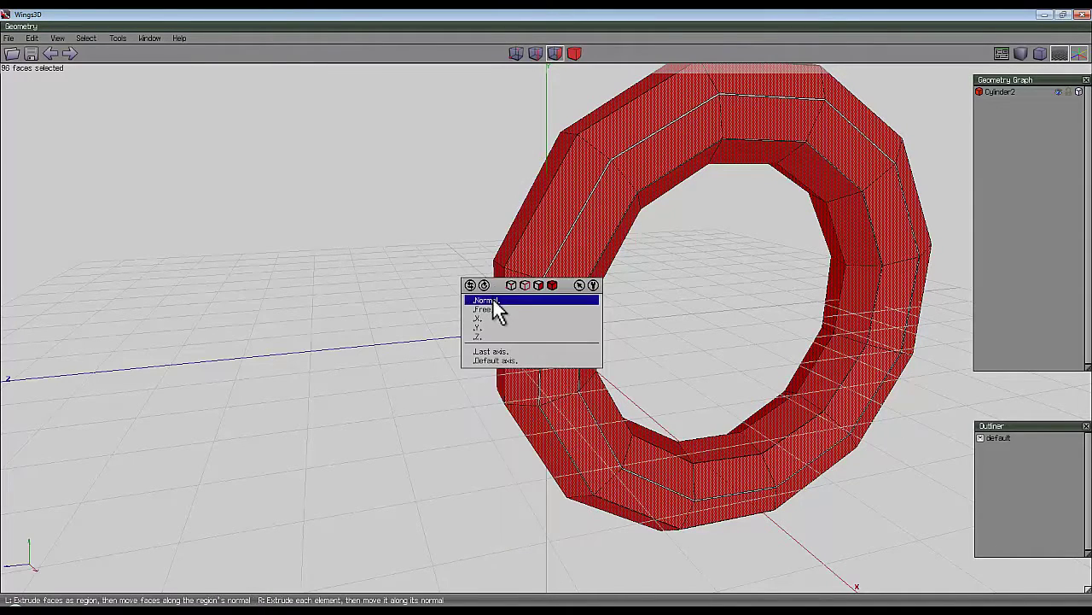
left_click(500, 300)
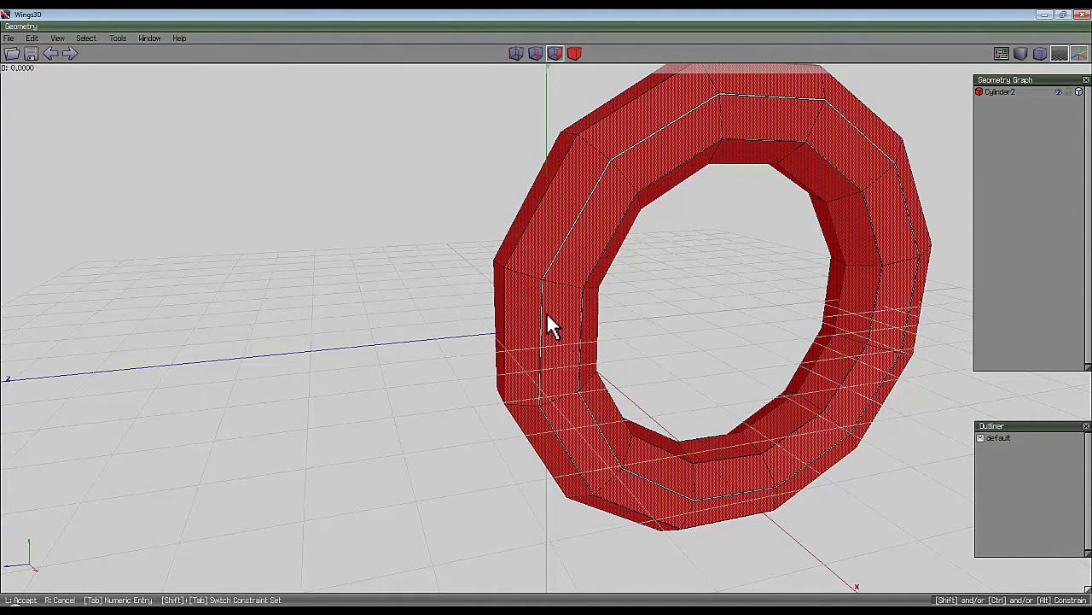
left_click(493, 300)
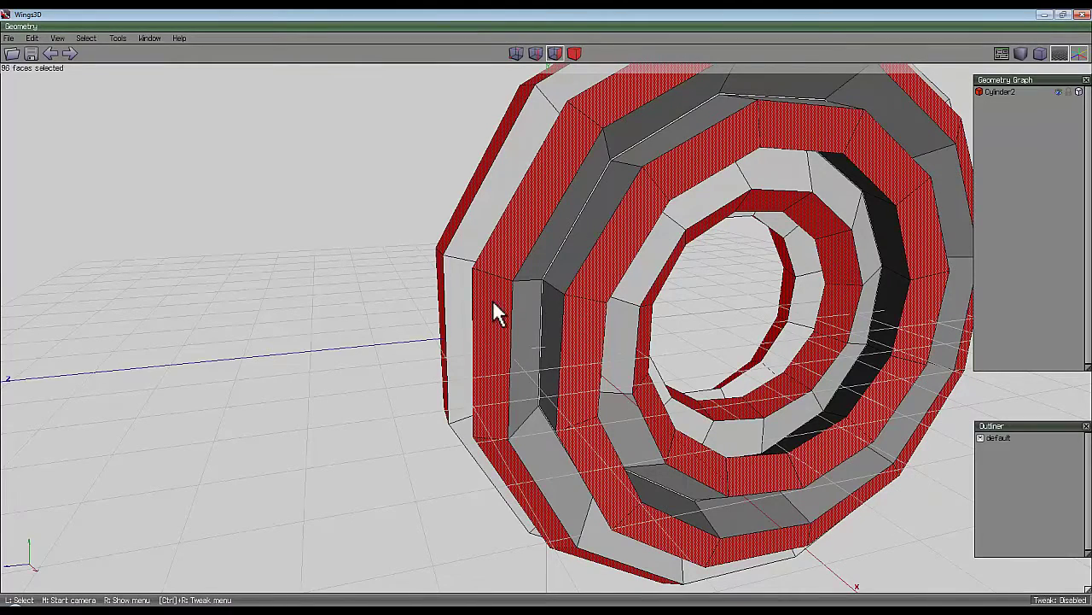
Shell Extrude the selected band faces along their normals by 1.0.
right_click(427, 163)
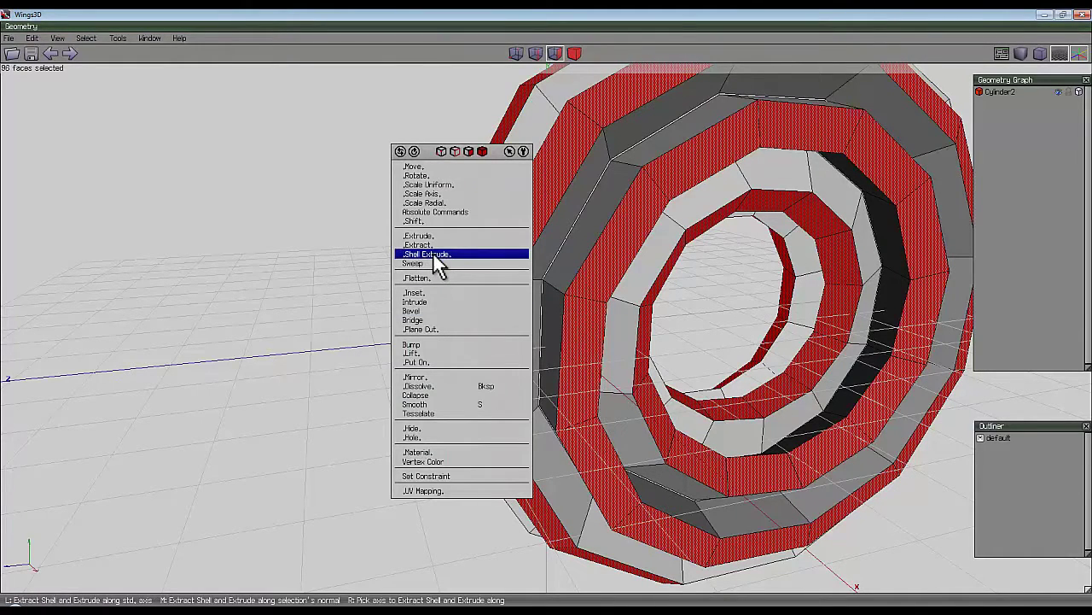
left_click(434, 255)
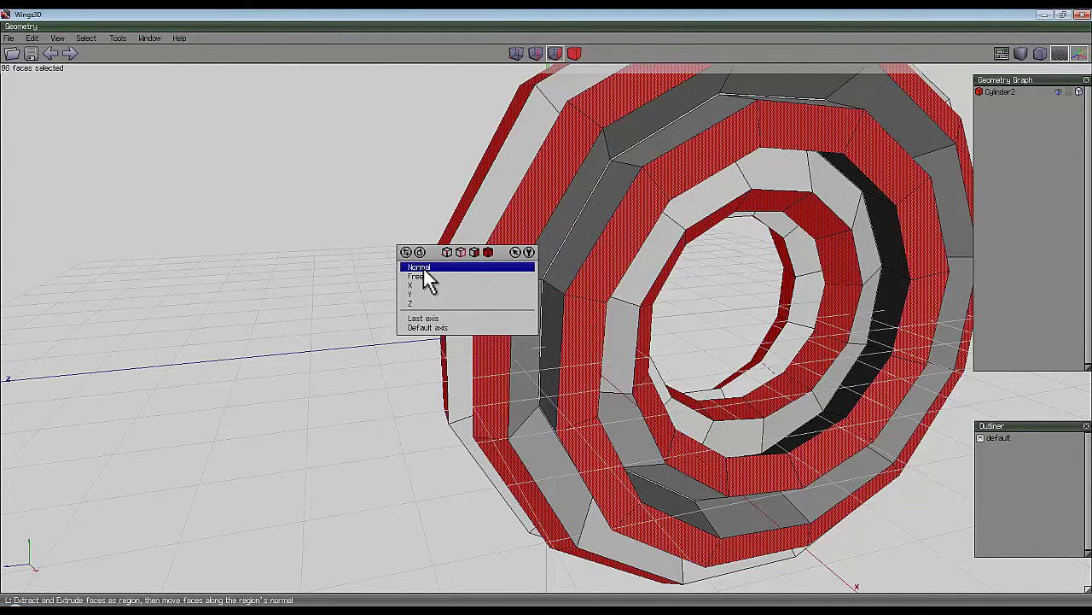
left_click(425, 268)
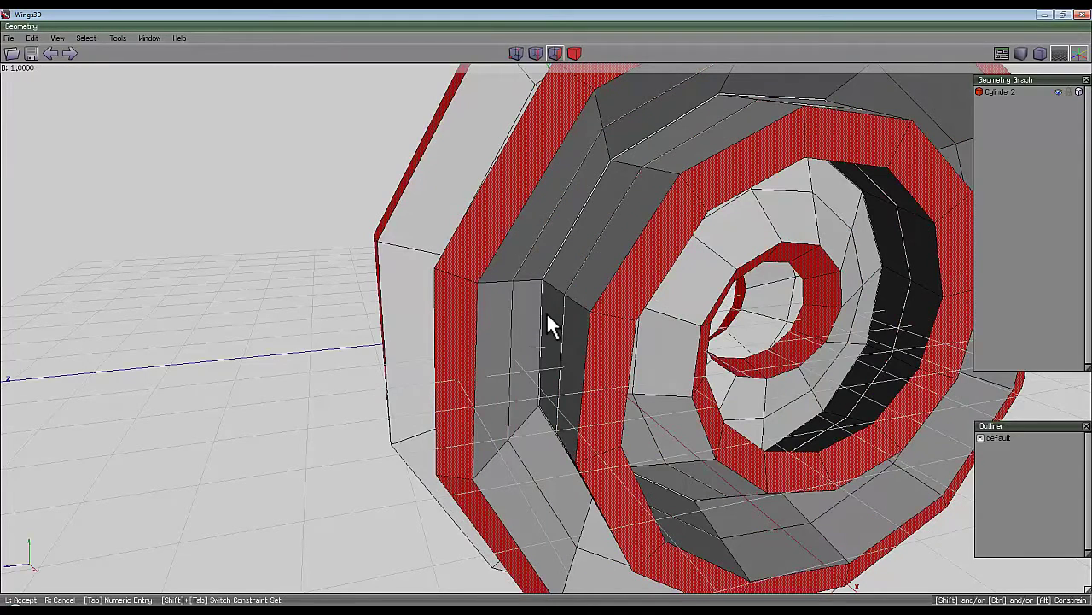
left_click(546, 312)
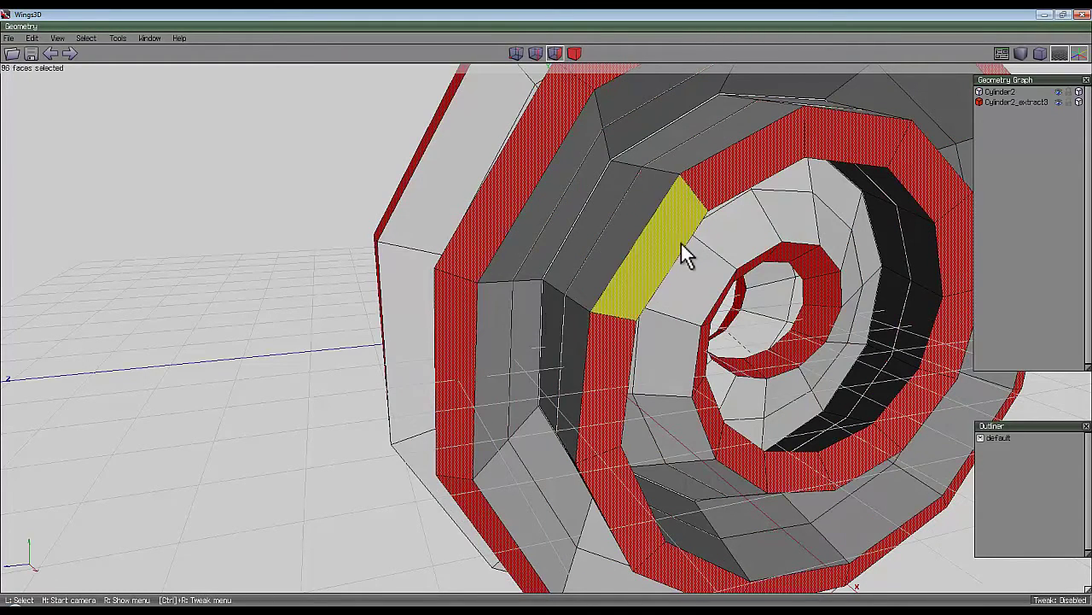
Hide the extracted shell object so only the original ring is displayed.
scroll(734, 213, "down", 5)
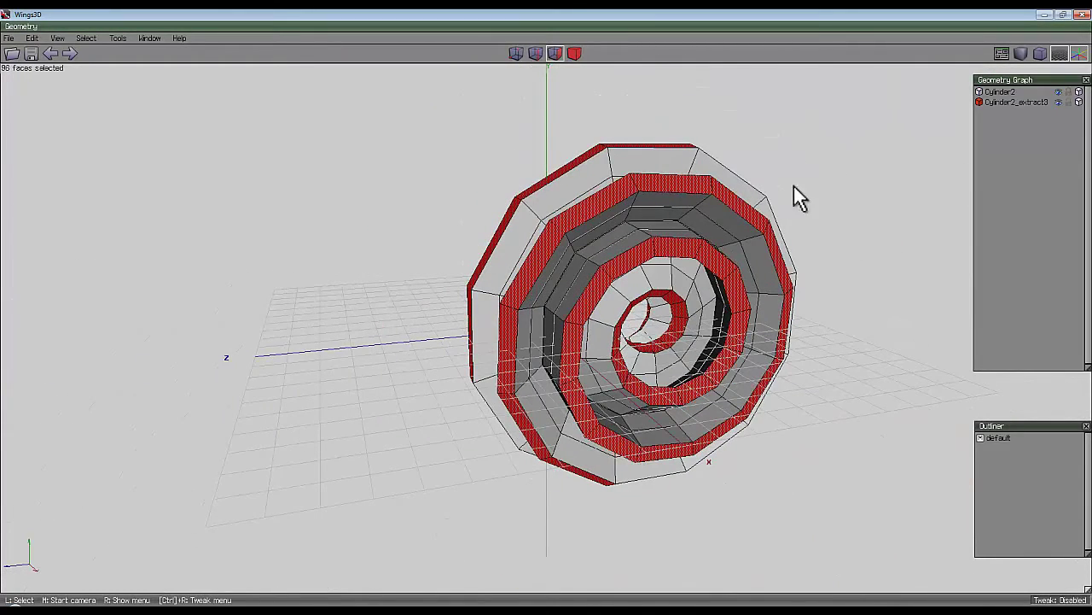
left_click(1058, 103)
middle_click(649, 288)
left_click(547, 316)
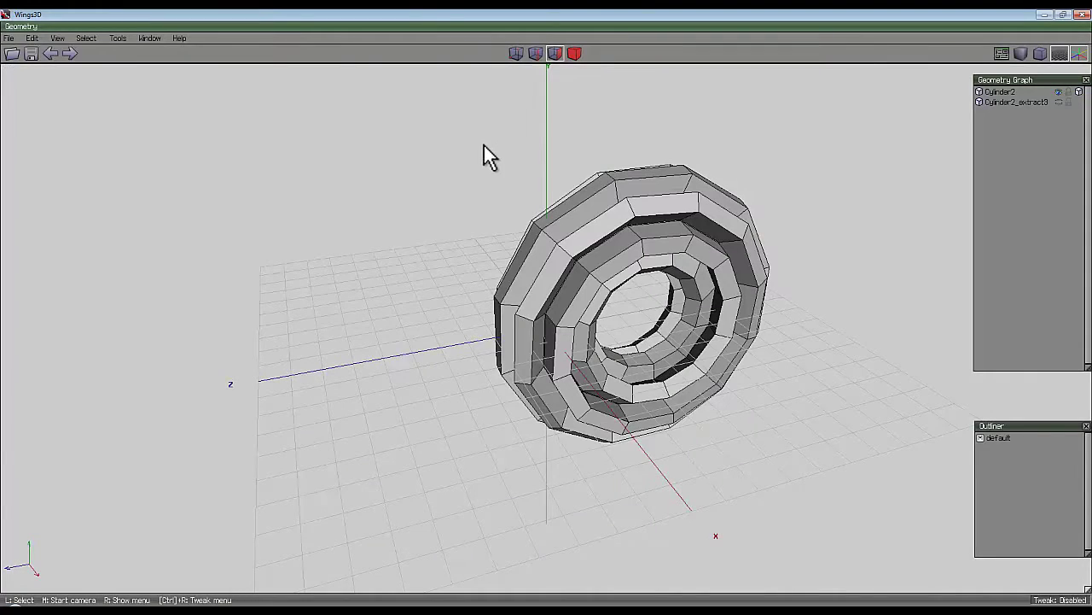
Select one edge across the raised band, extend it to every 8th edge in the ring, and convert the selection to faces.
left_click(537, 53)
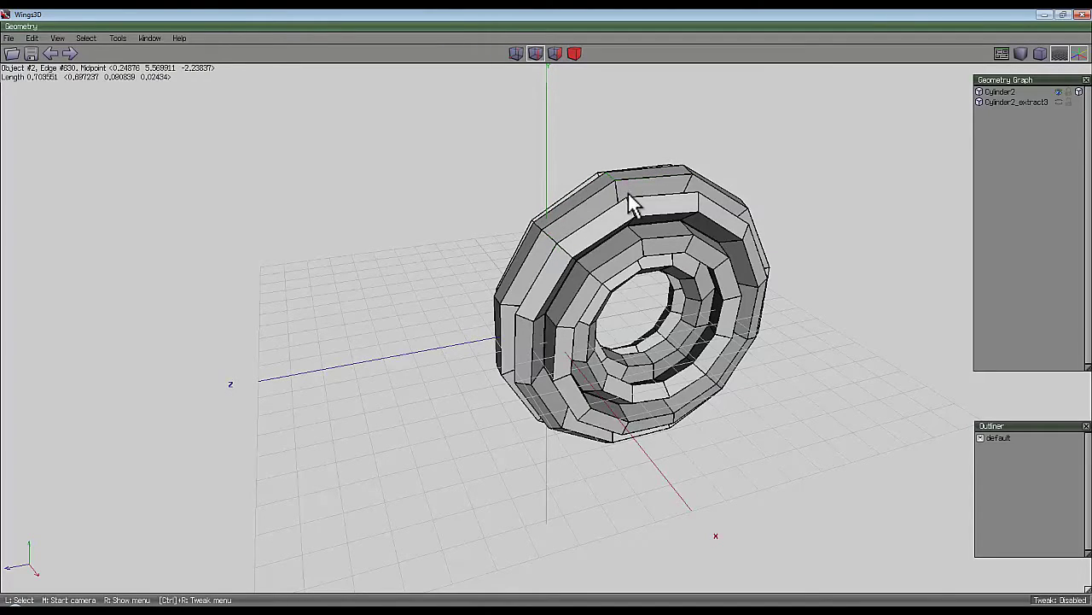
left_click(565, 250)
middle_click(556, 190)
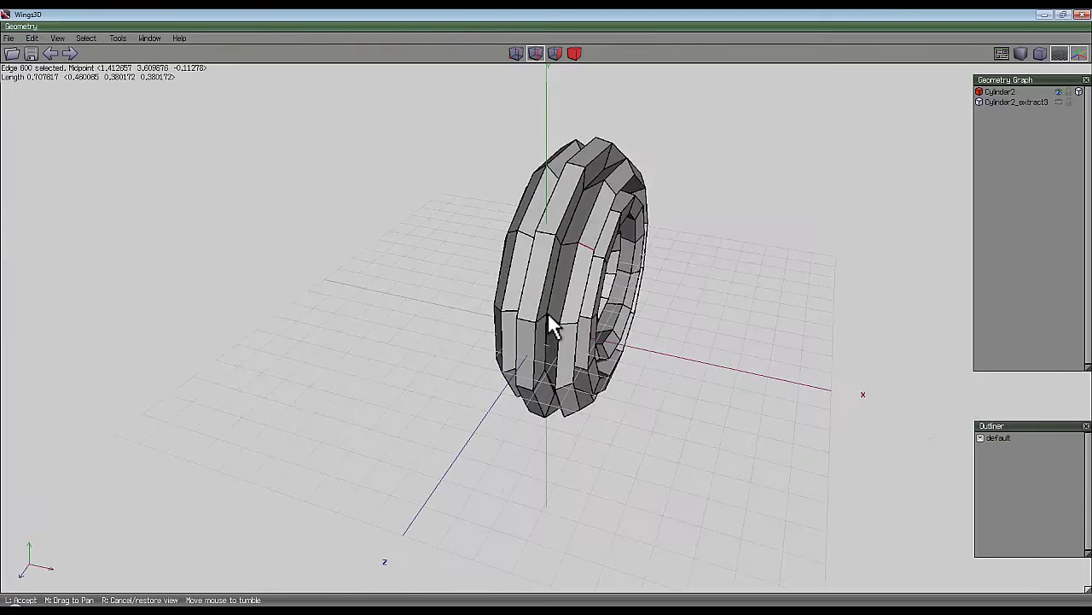
left_click(568, 198)
left_click(87, 41)
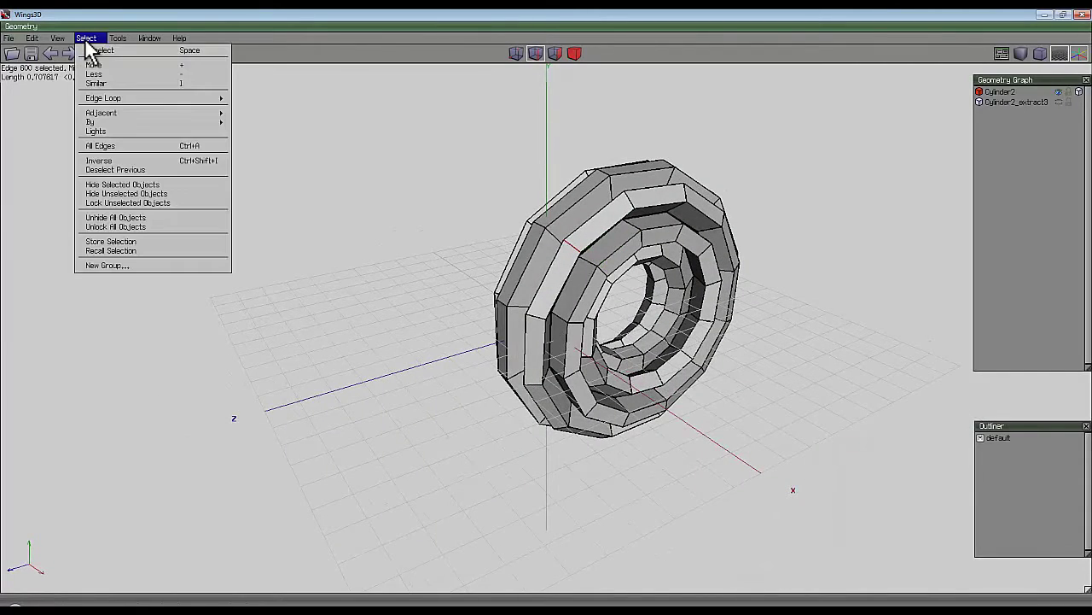
mouse_move(128, 99)
mouse_move(293, 129)
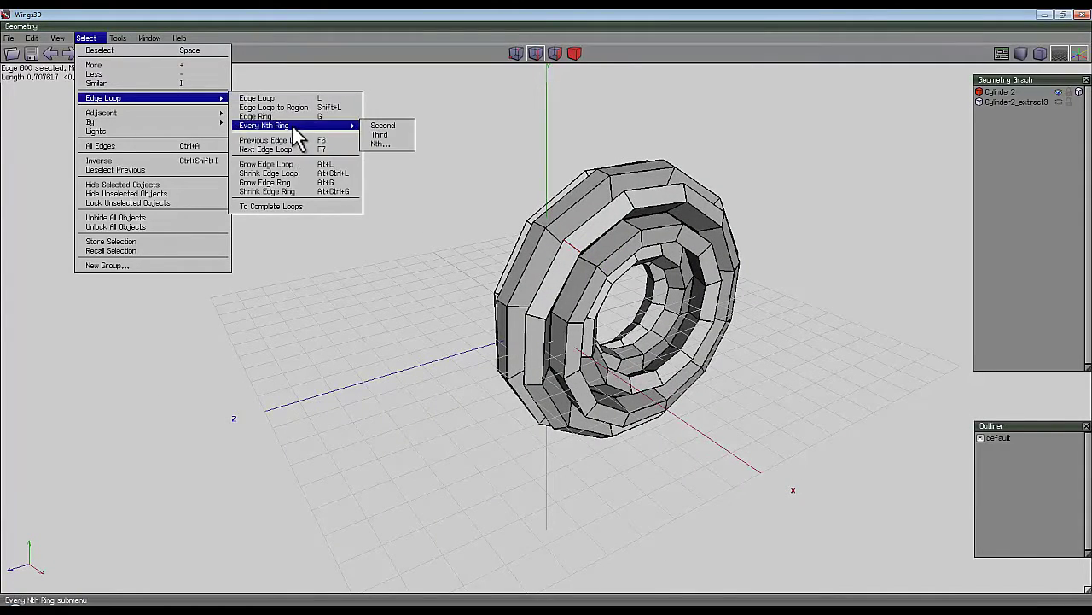
left_click(379, 144)
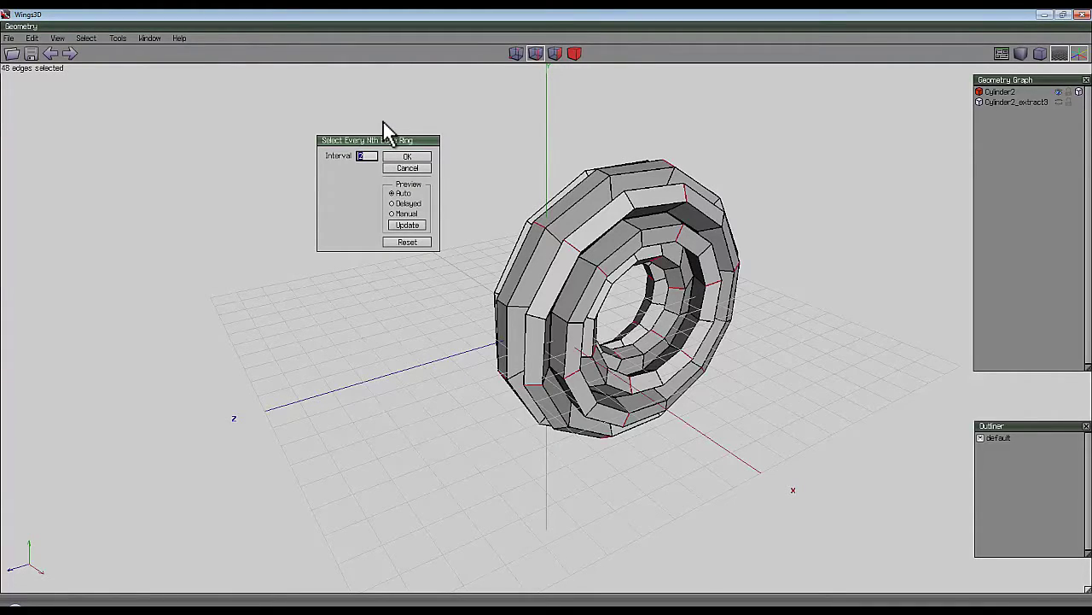
type("8")
left_click(409, 159)
left_click(554, 53)
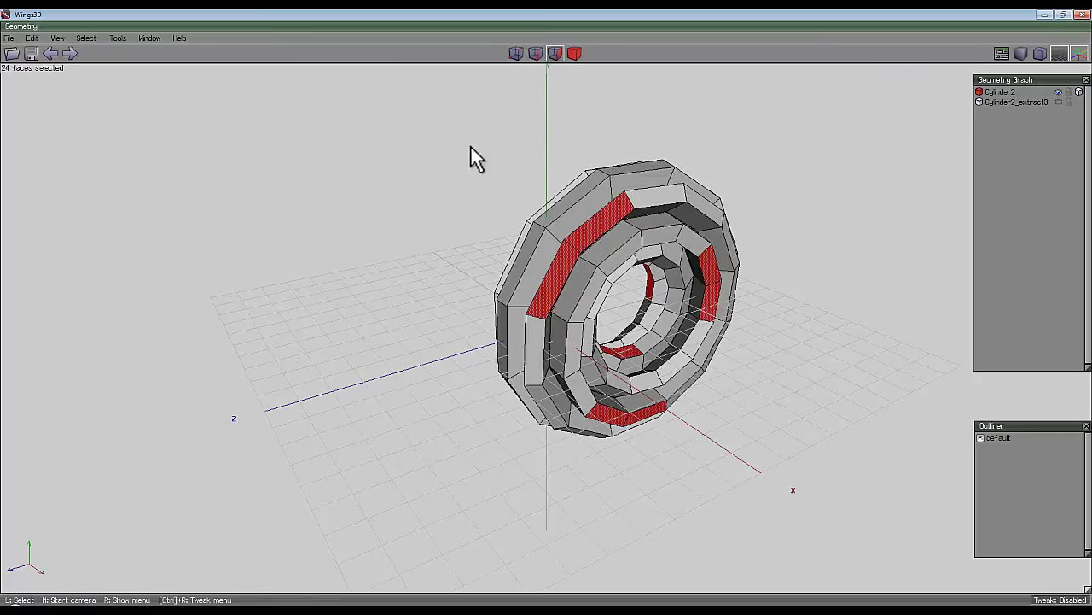
Examine from several angles how the selected faces are spaced around the twisted ring.
middle_click(471, 154)
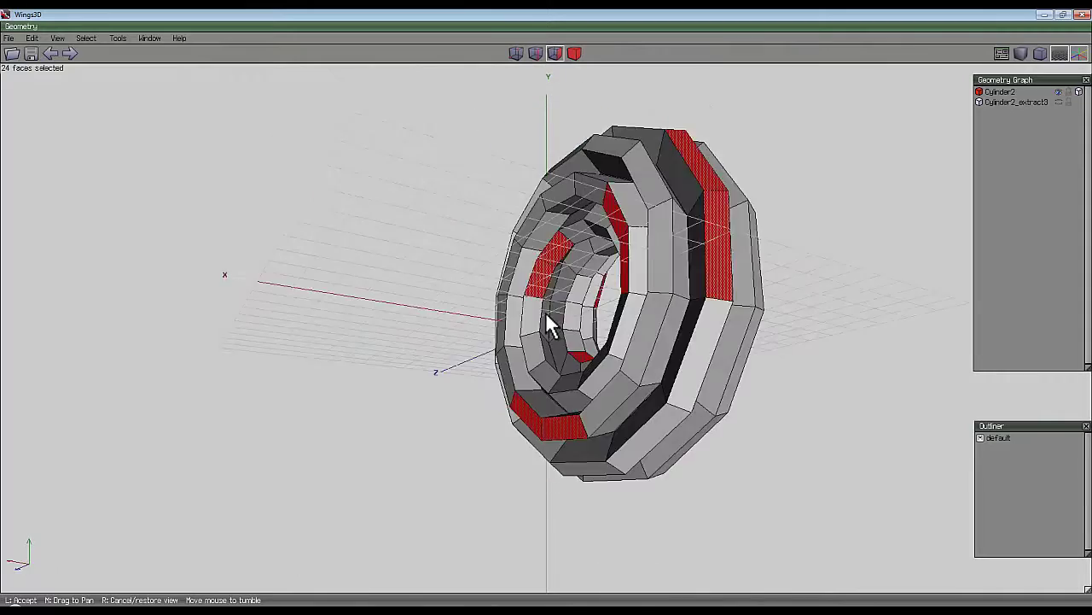
left_click(520, 174)
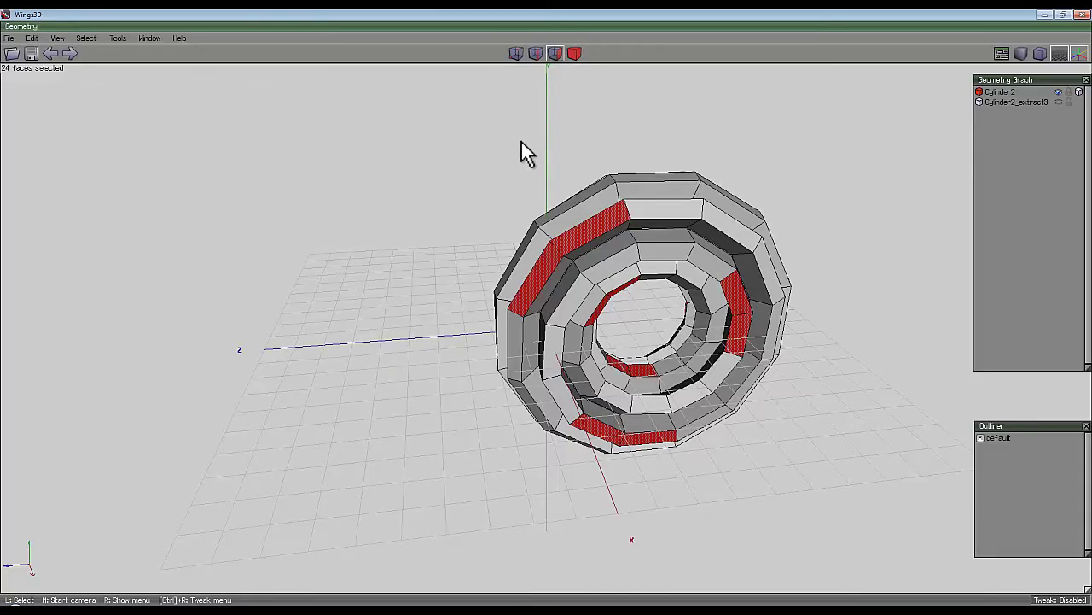
middle_click(471, 139)
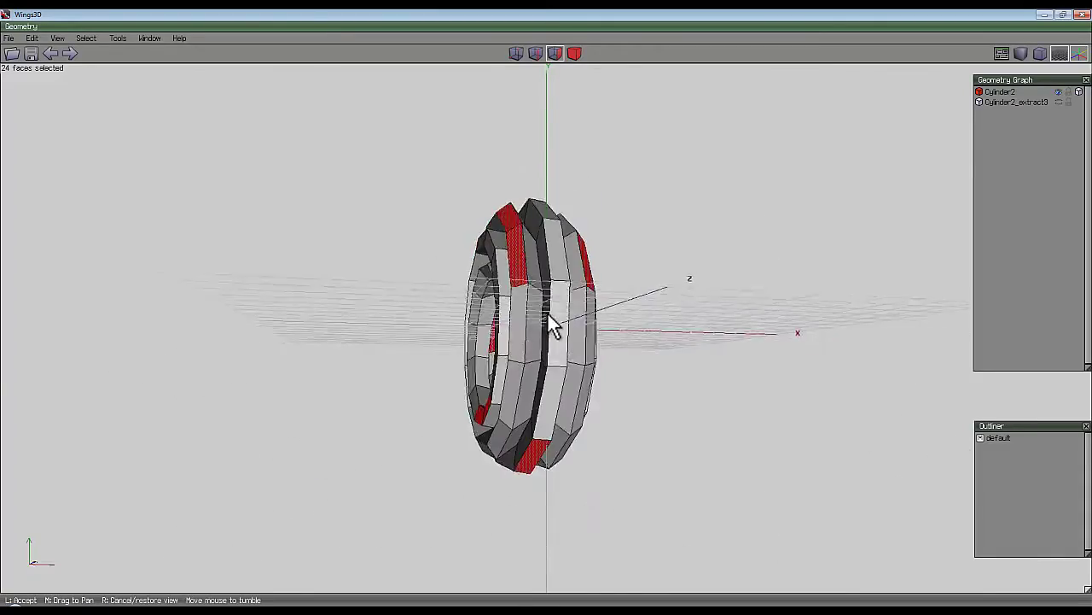
left_click(547, 312)
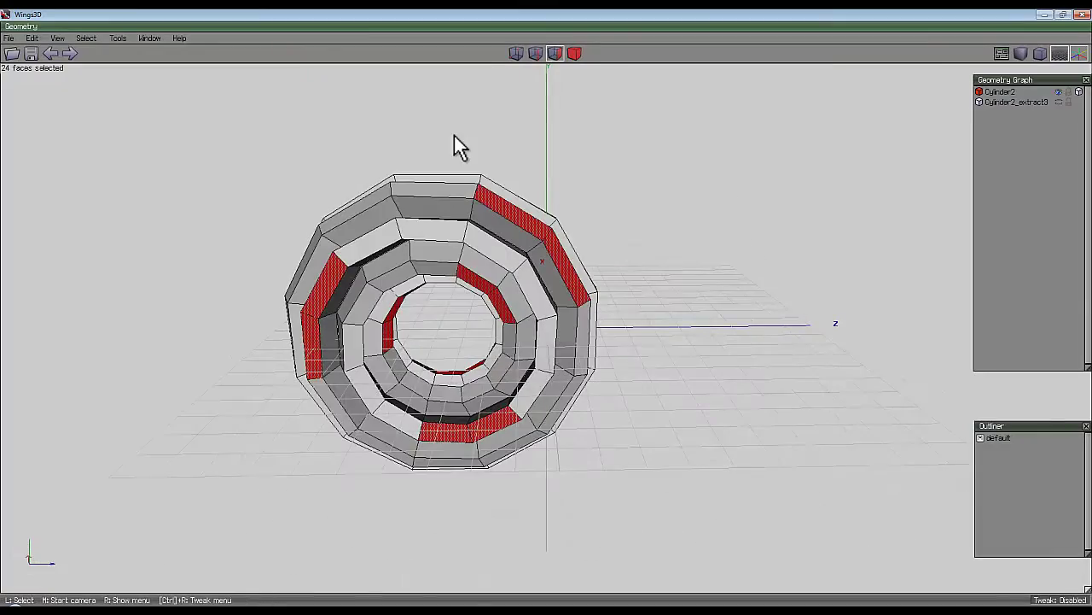
middle_click(448, 122)
left_click(547, 314)
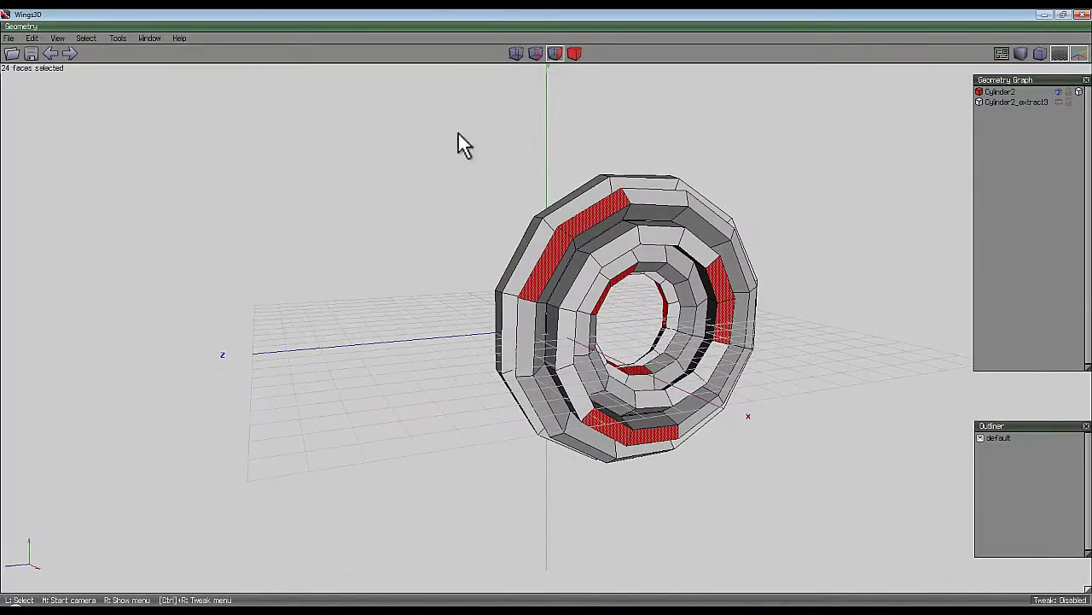
middle_click(689, 158)
left_click(546, 313)
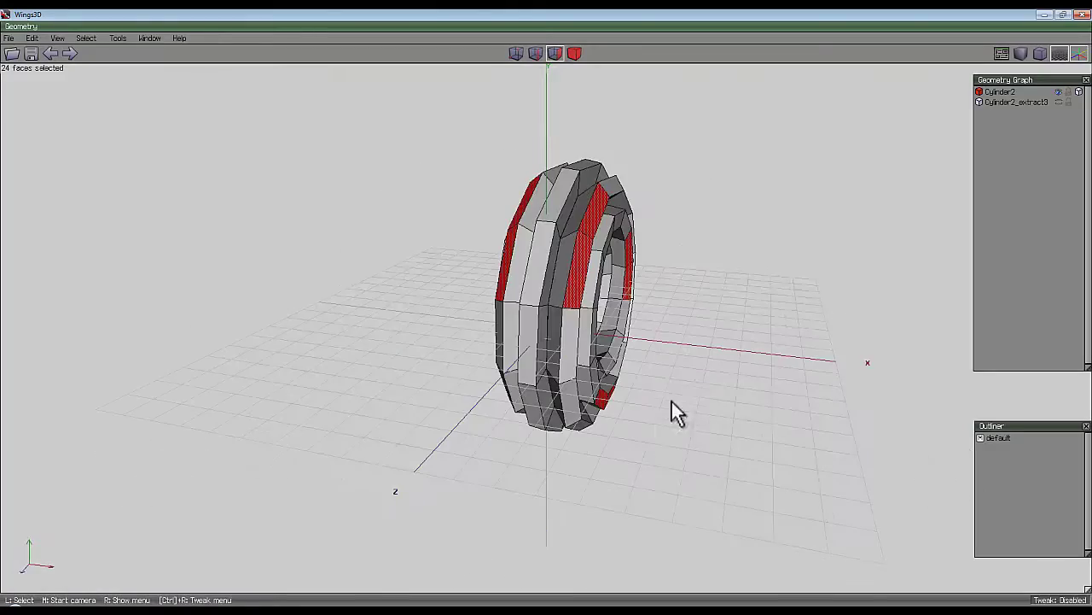
middle_click(572, 278)
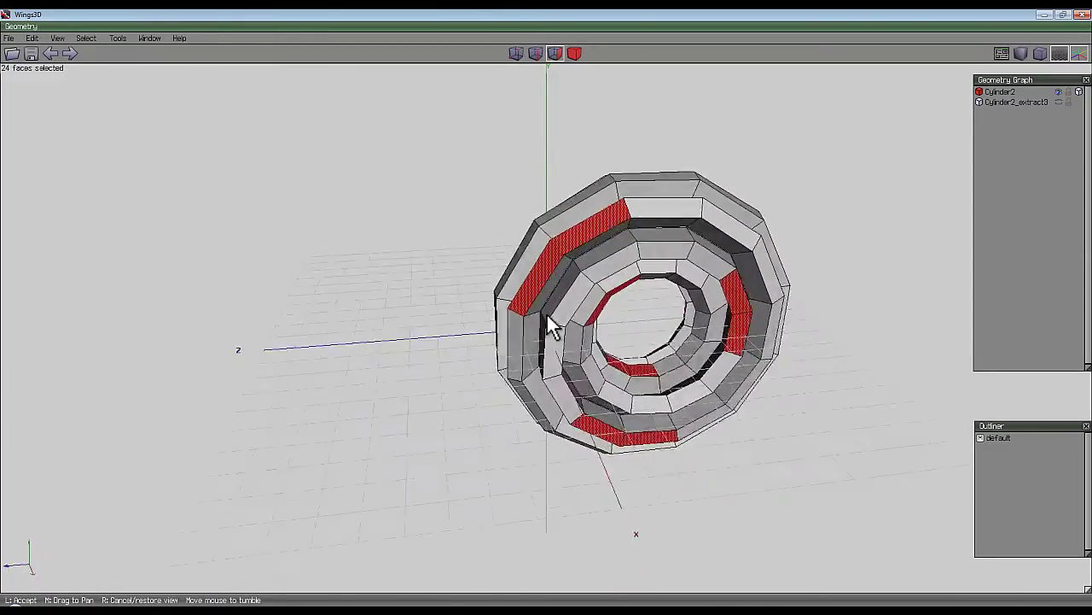
left_click(550, 324)
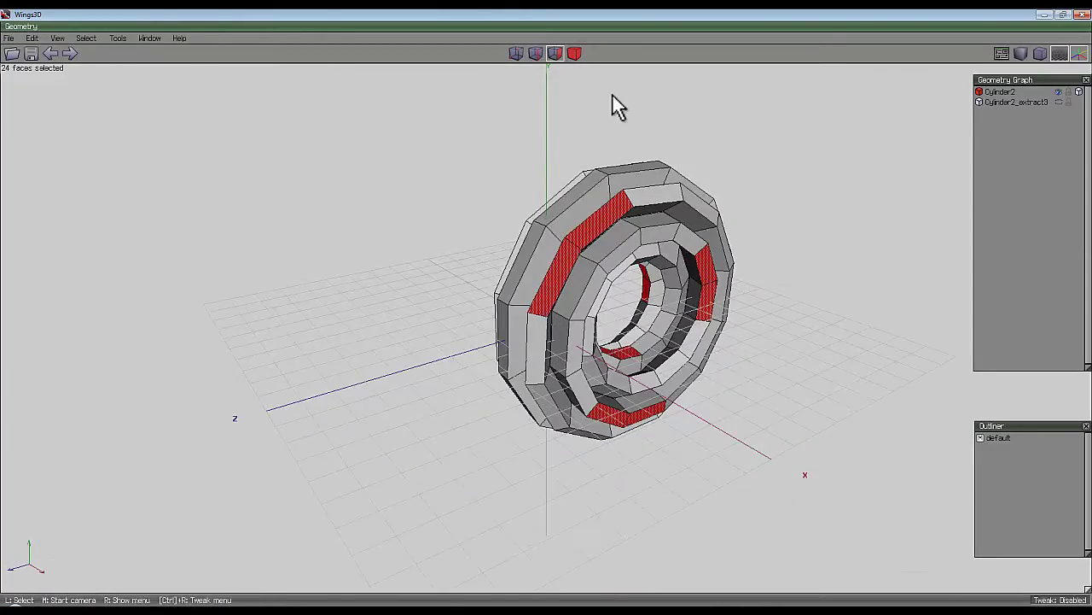
Delete the entire twisted ring object from the scene.
left_click(575, 55)
key("Delete")
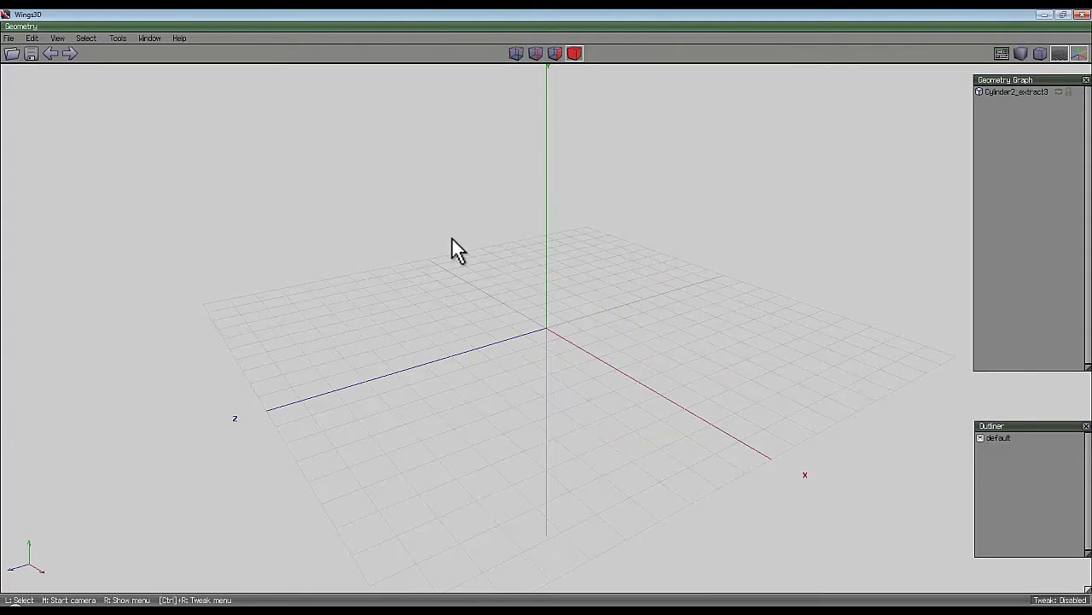
right_click(501, 188)
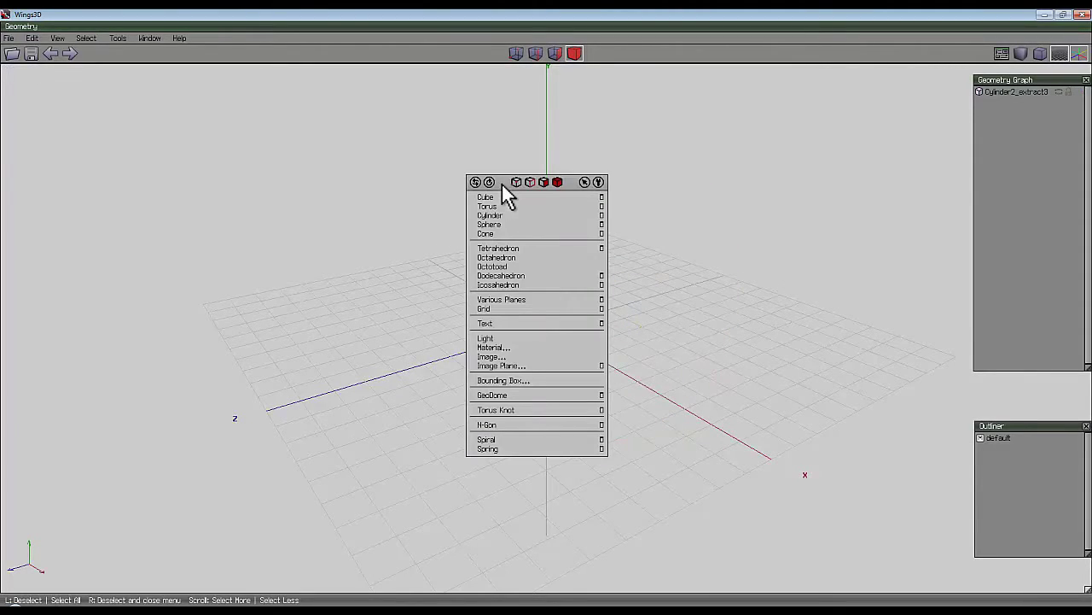
left_click(462, 157)
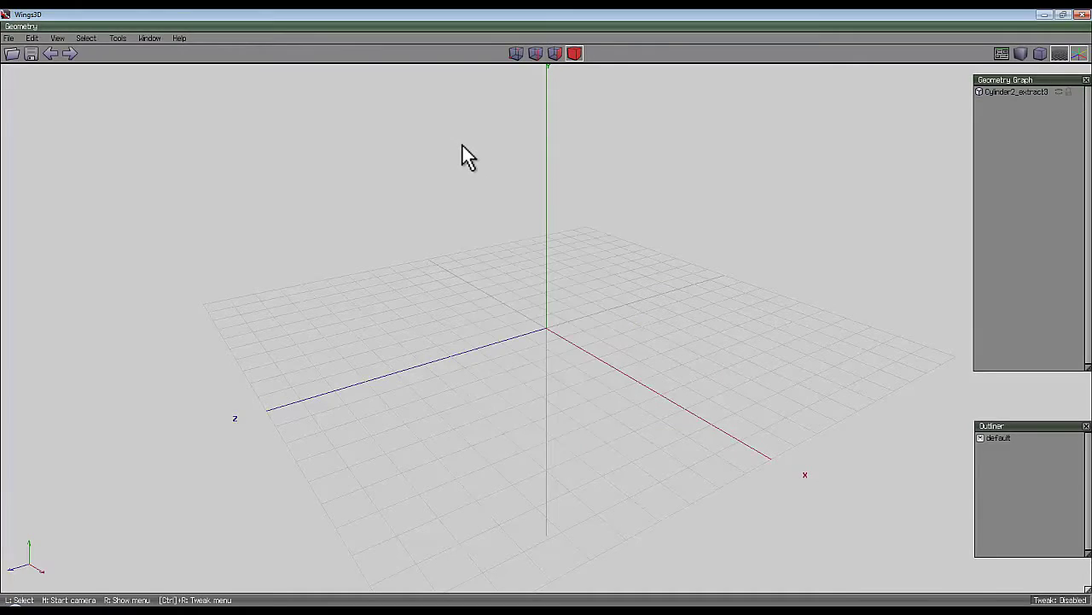
Create a new cylinder with 7 sections and the default height and radii.
right_click(490, 179)
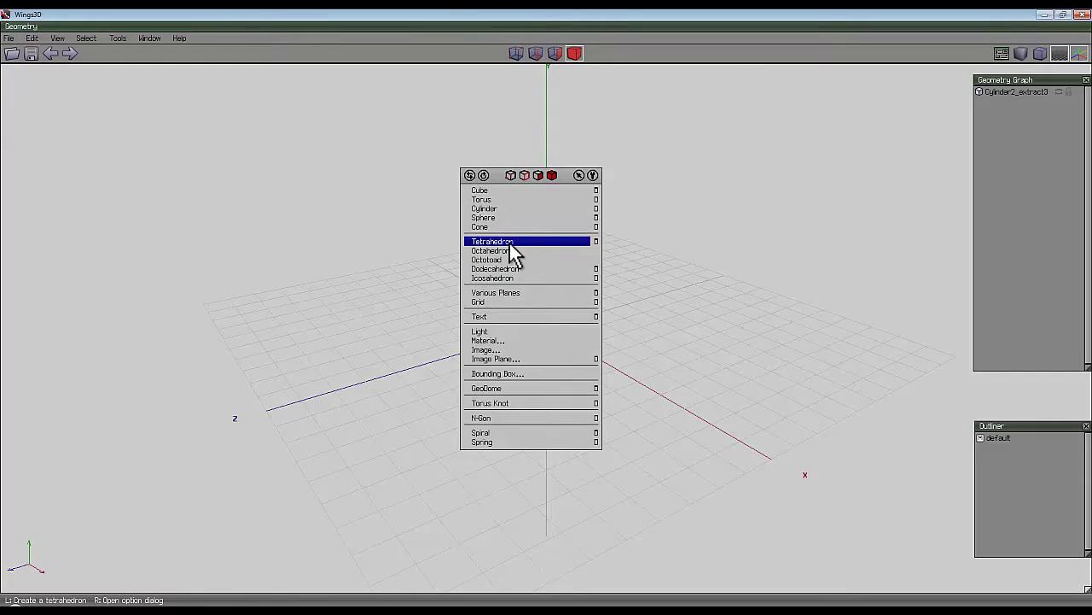
left_click(597, 210)
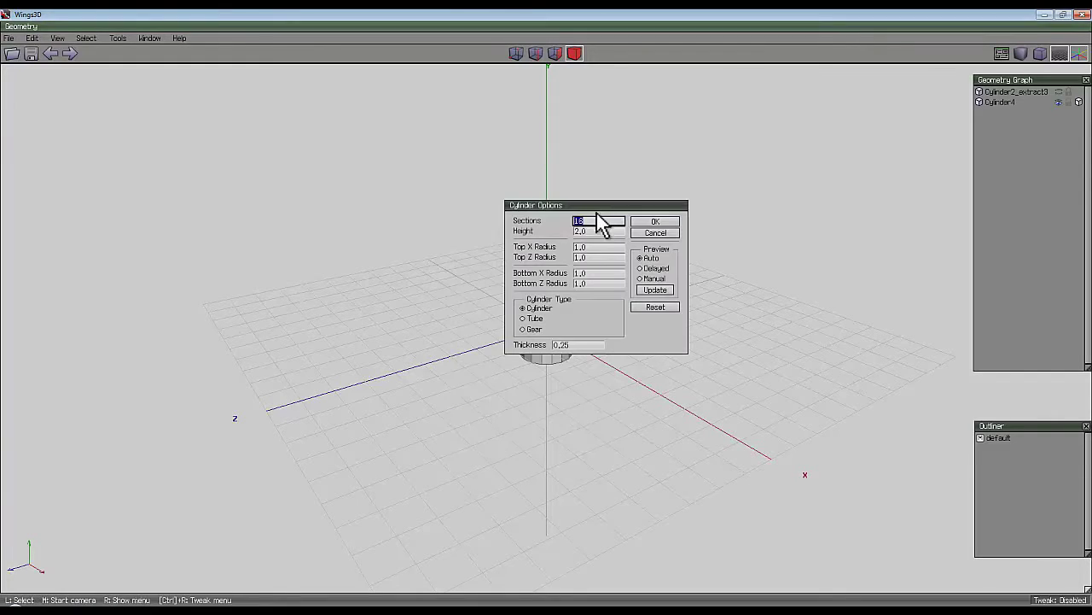
left_click(650, 223)
middle_click(546, 319)
left_click(554, 318)
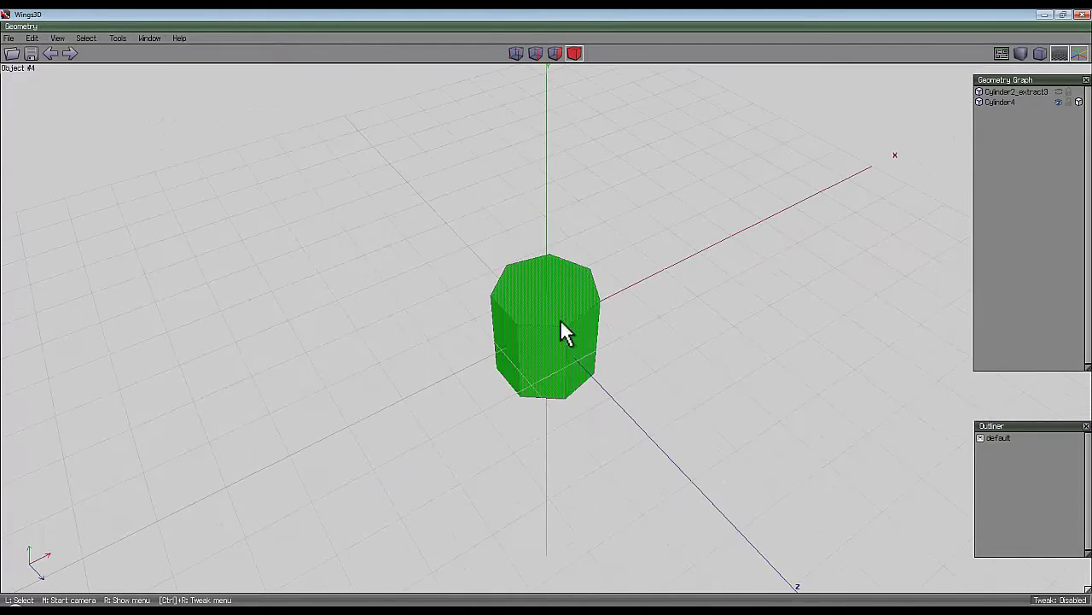
Sweep the seven-sided cylinder's top face along its normal by a distance of 2.
left_click(556, 53)
left_click(536, 299)
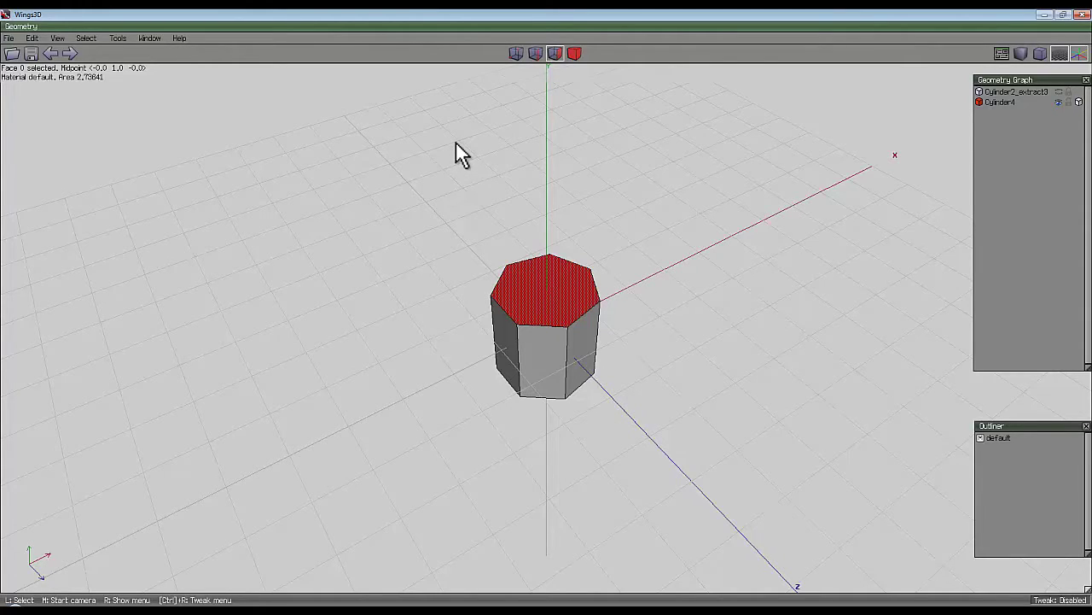
right_click(480, 116)
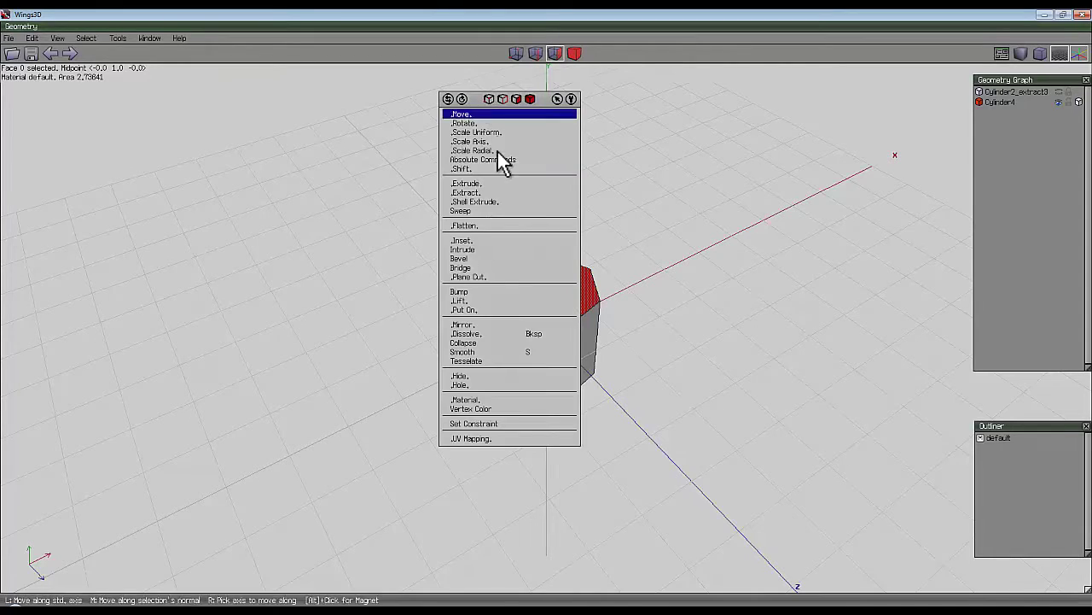
left_click(487, 212)
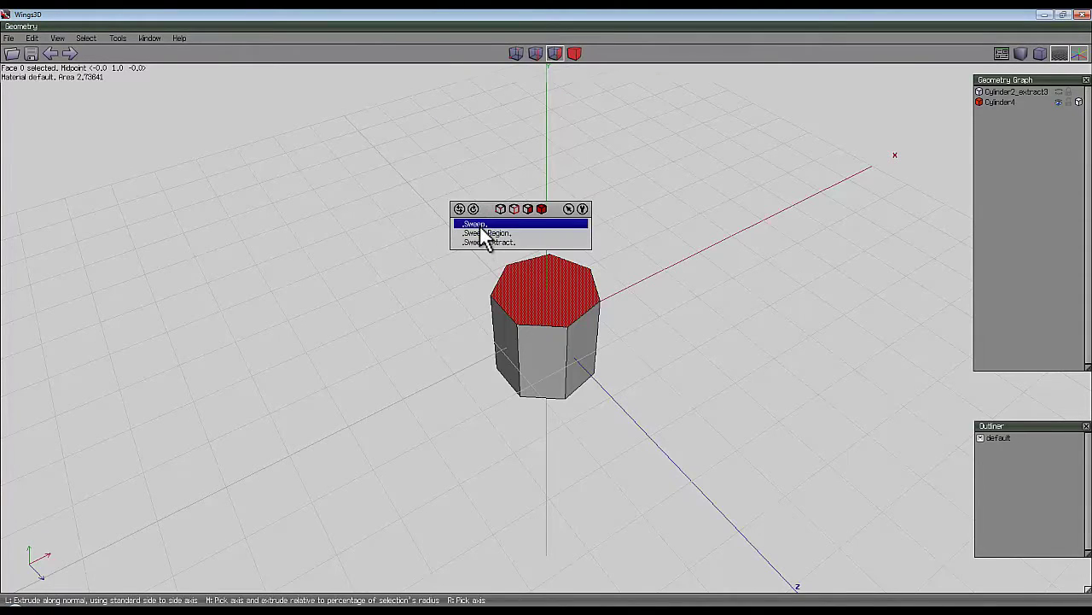
left_click(488, 229)
left_click(475, 249)
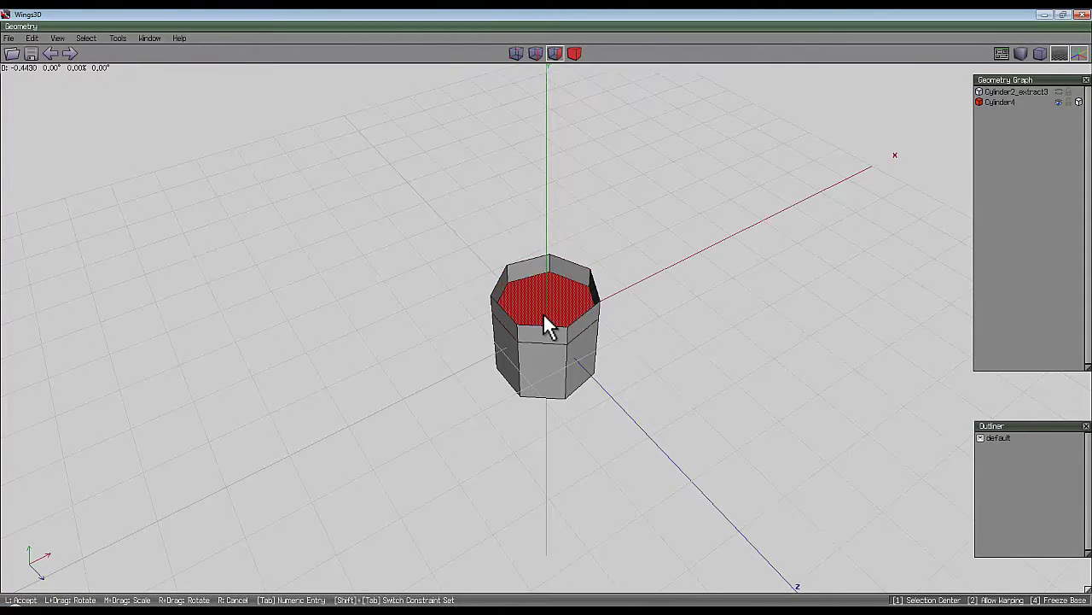
key("Tab")
type("2")
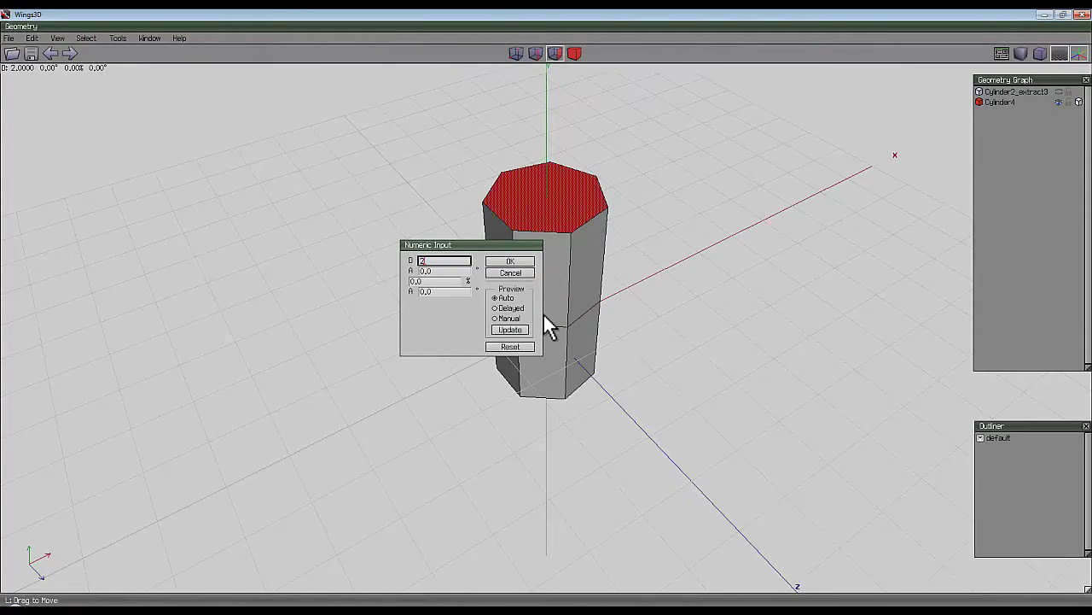
Set the sweep angle to 20° and the twist to 5.714285714°, and repeat the sweep until the segments close into a ring.
key("Tab")
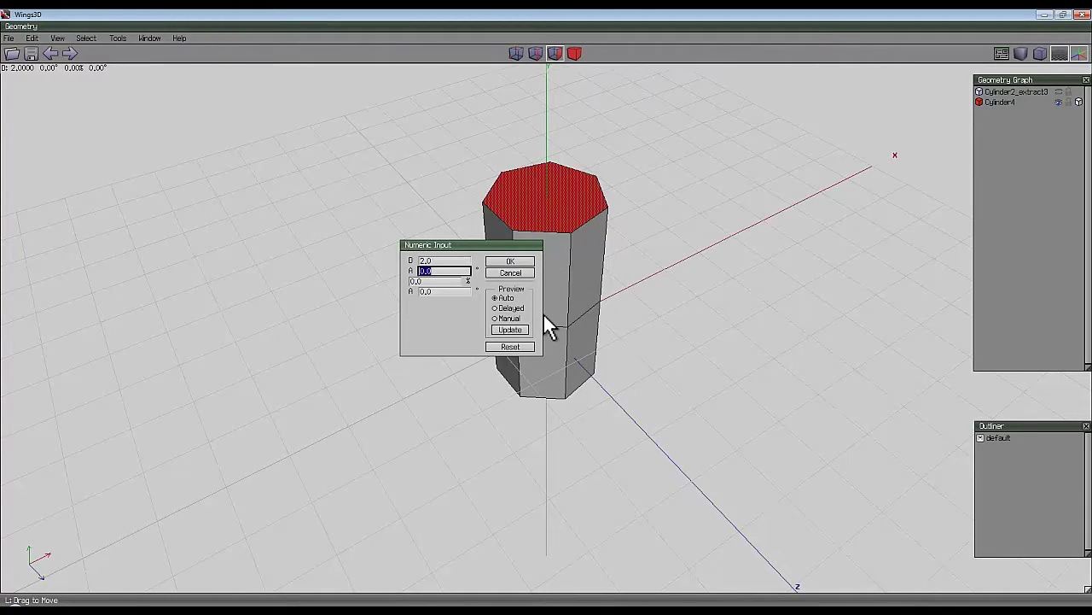
type("20")
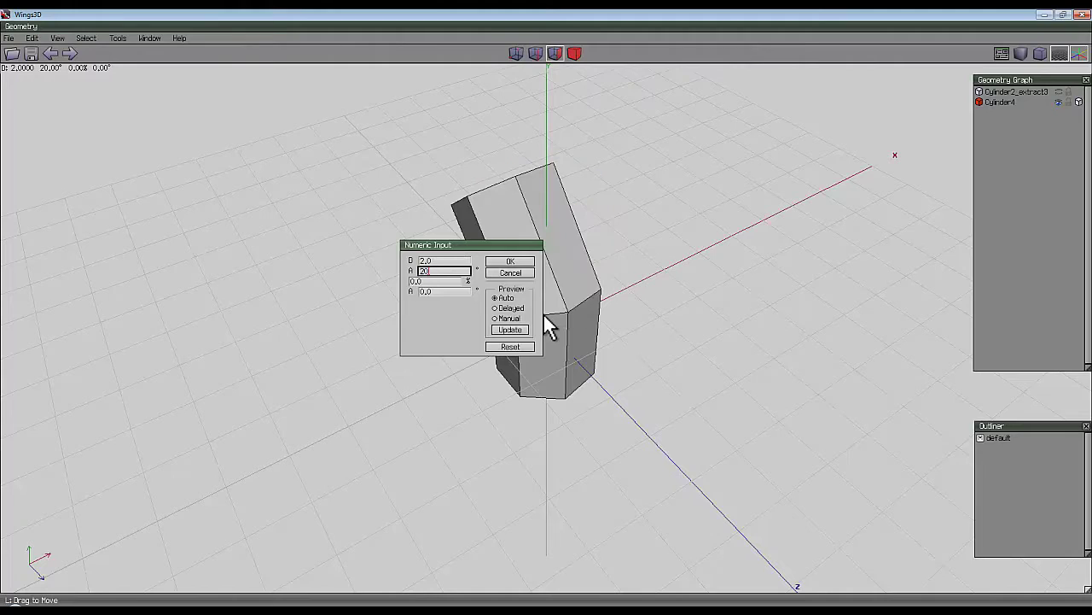
key("Tab")
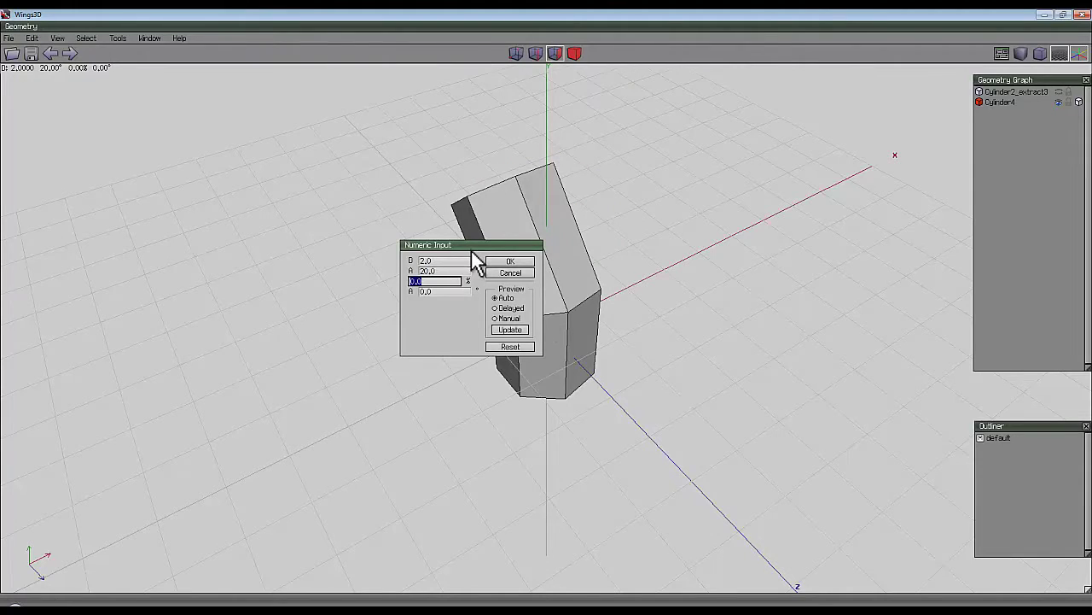
key("Tab")
type("5.714285714")
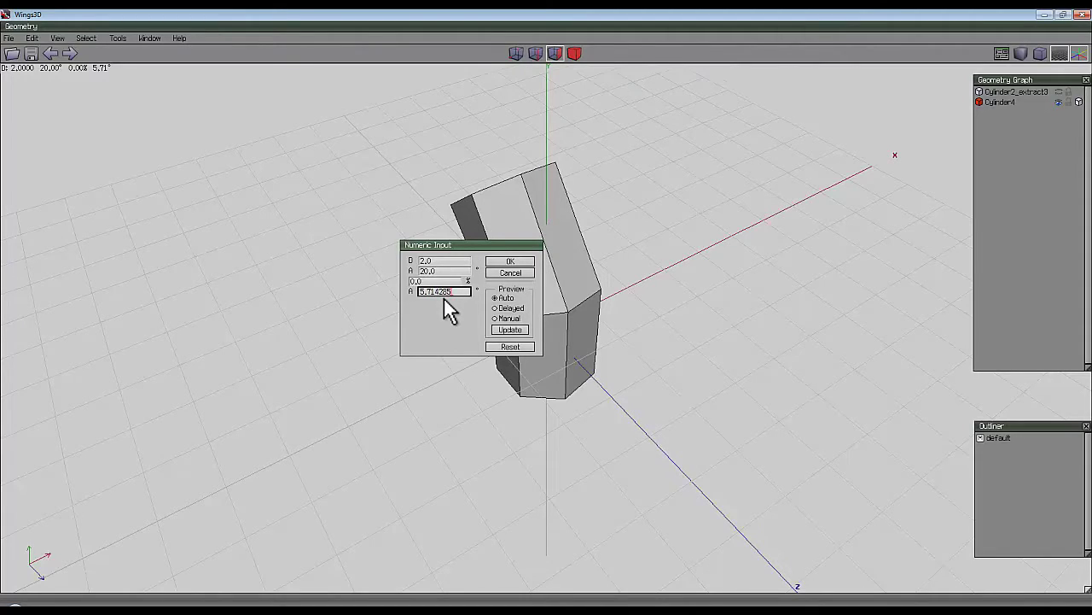
left_click(510, 261)
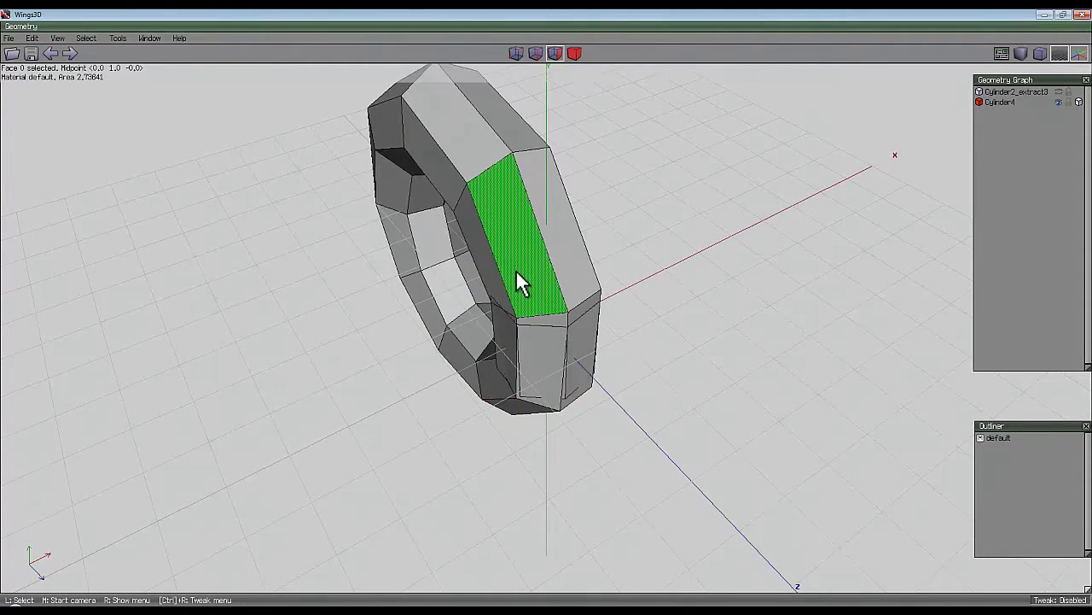
Select the whole seven-sided ring object and weld its coincident end faces together.
middle_click_drag(587, 286, 610, 262)
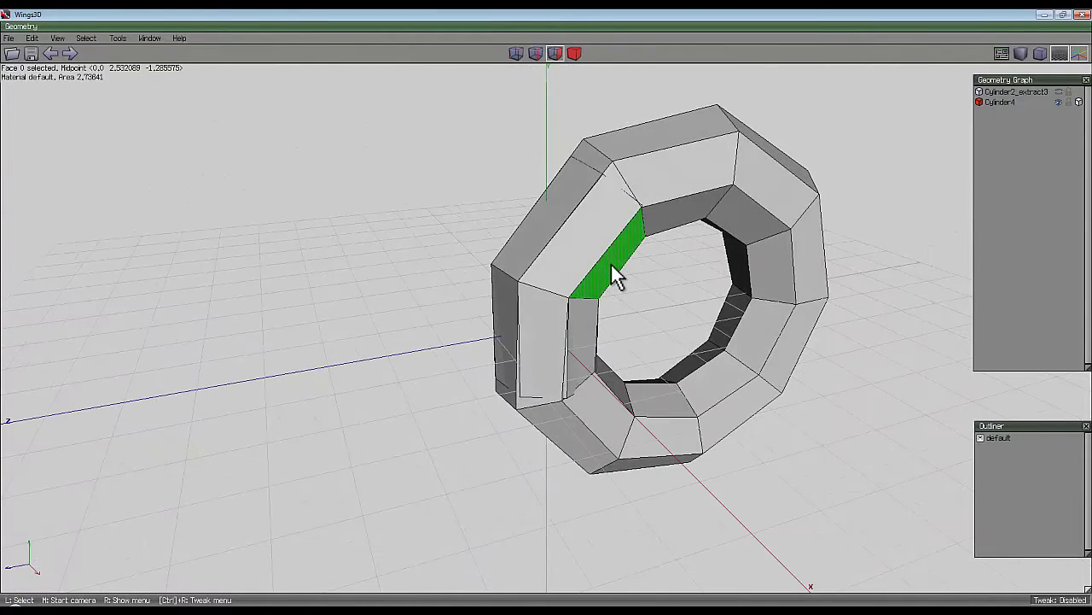
key("l")
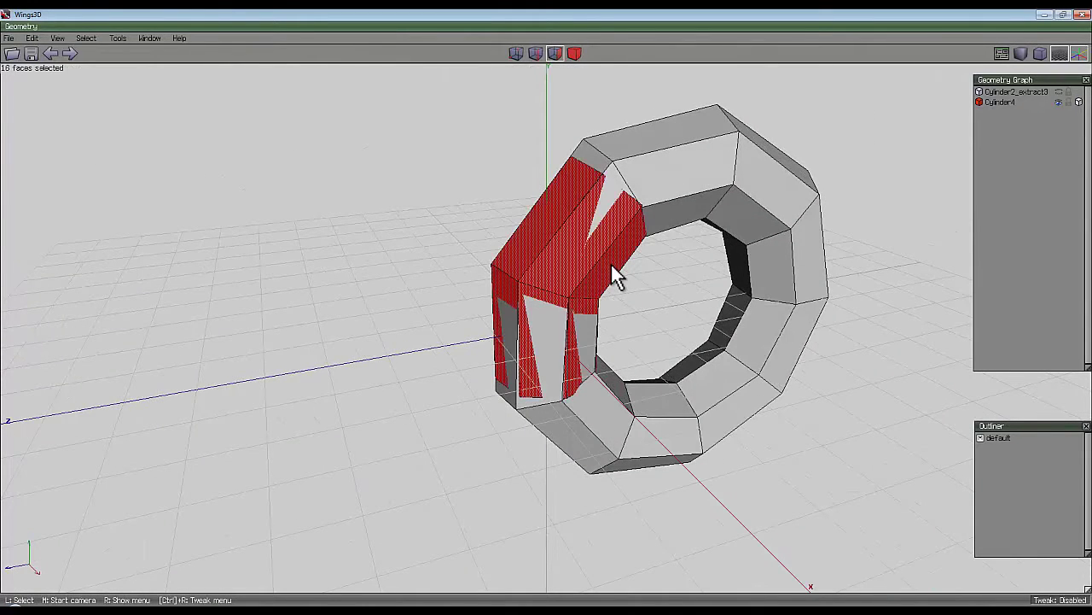
key("space")
key("o")
key("ctrl+a")
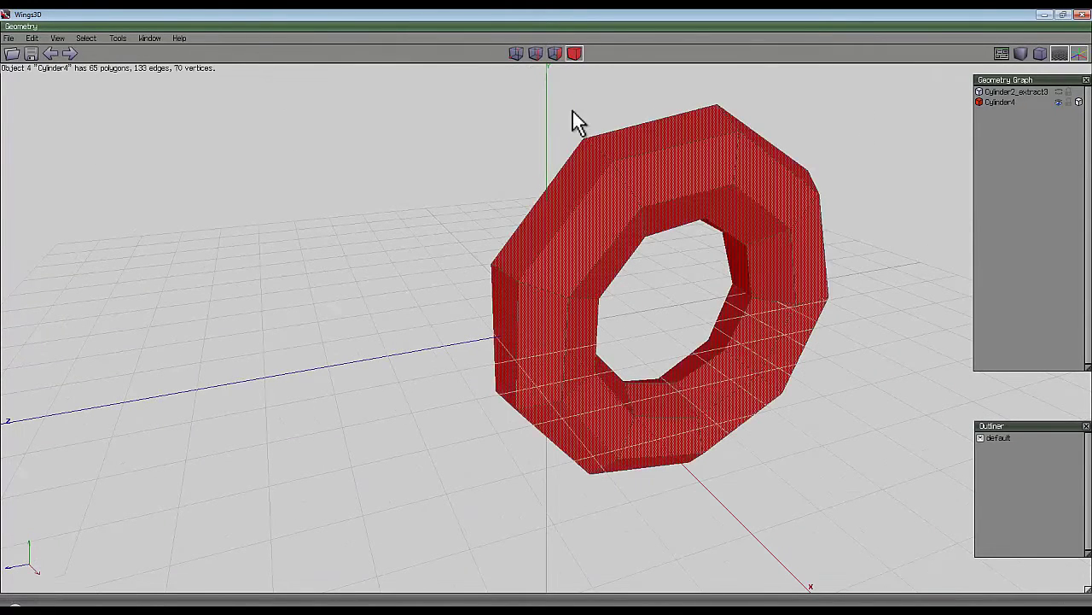
right_click(521, 132)
left_click(526, 303)
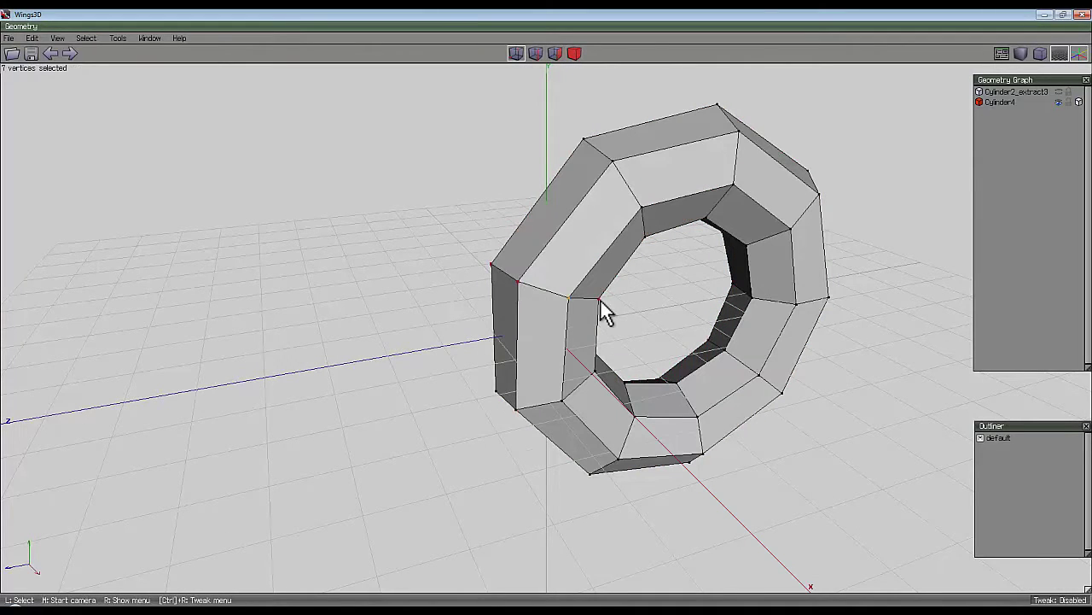
middle_click_drag(457, 220, 523, 231)
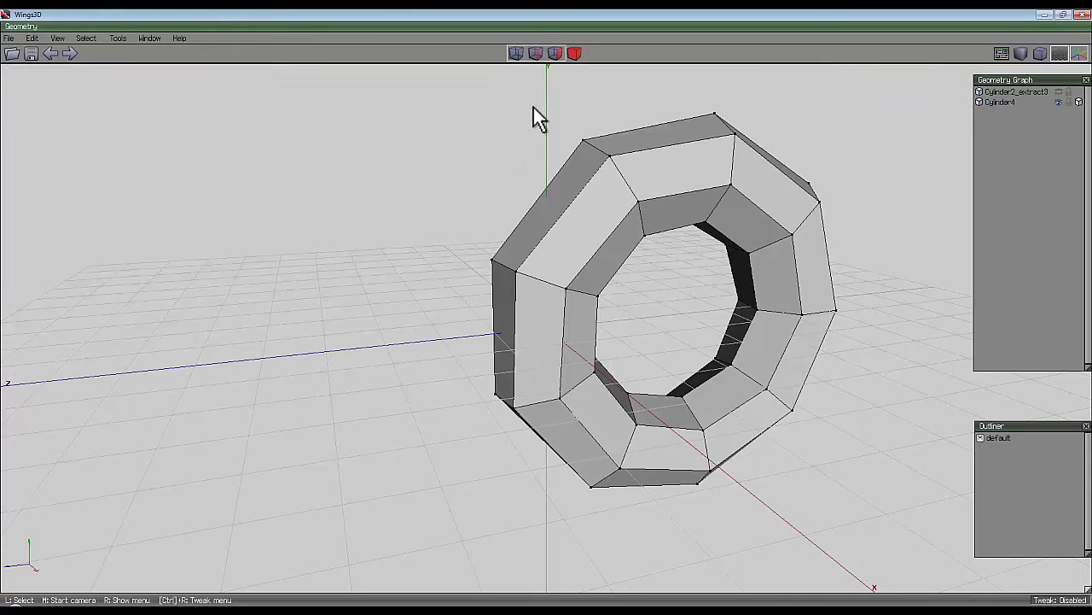
Select all lengthwise edges similar to one on the seven-sided ring and bevel them by about 0.43.
left_click(535, 53)
left_click(572, 200)
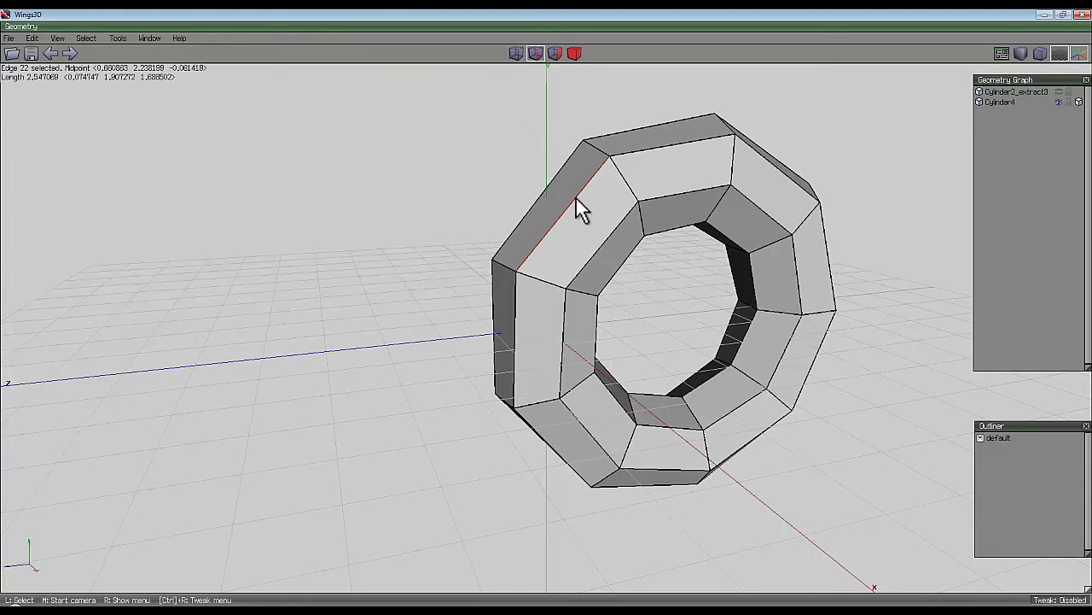
key("i")
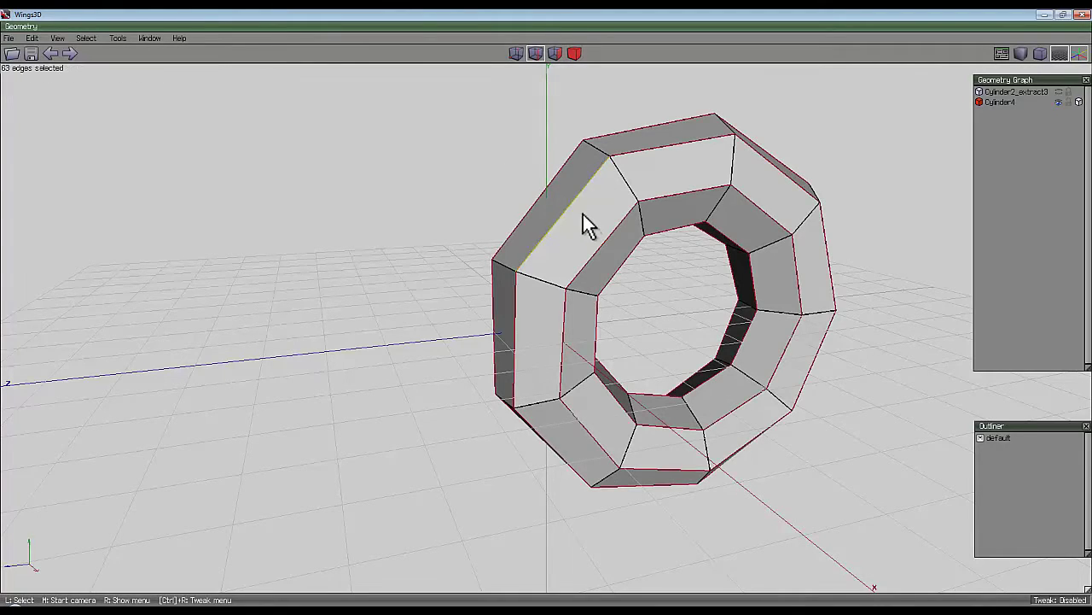
right_click(530, 140)
left_click(536, 309)
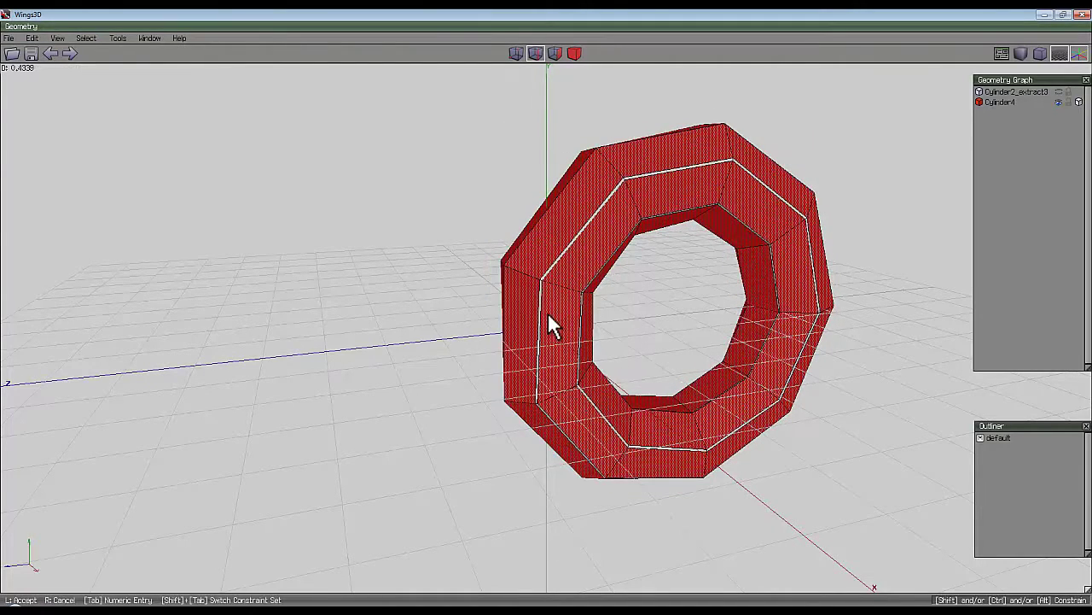
Extrude the beveled band faces of the seven-sided ring outward along their normals.
right_click(512, 139)
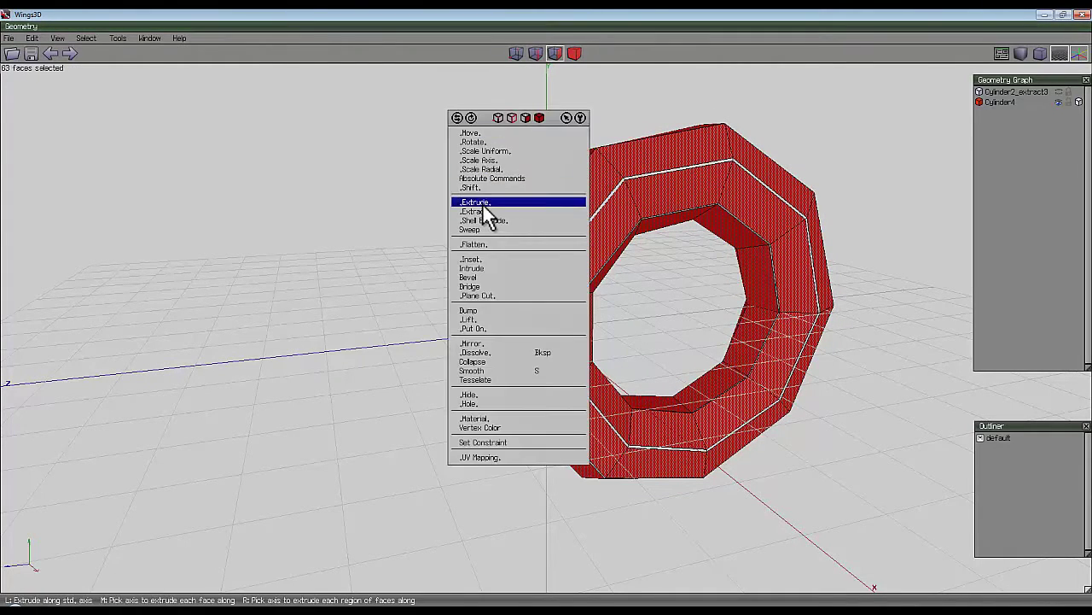
left_click(484, 211)
left_click(482, 216)
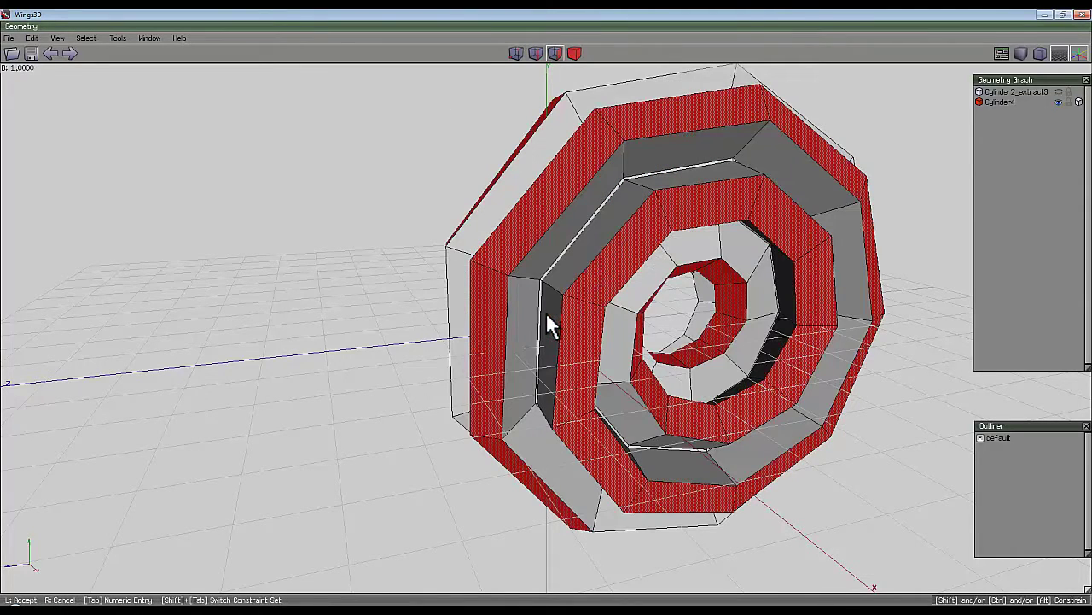
left_click(545, 312)
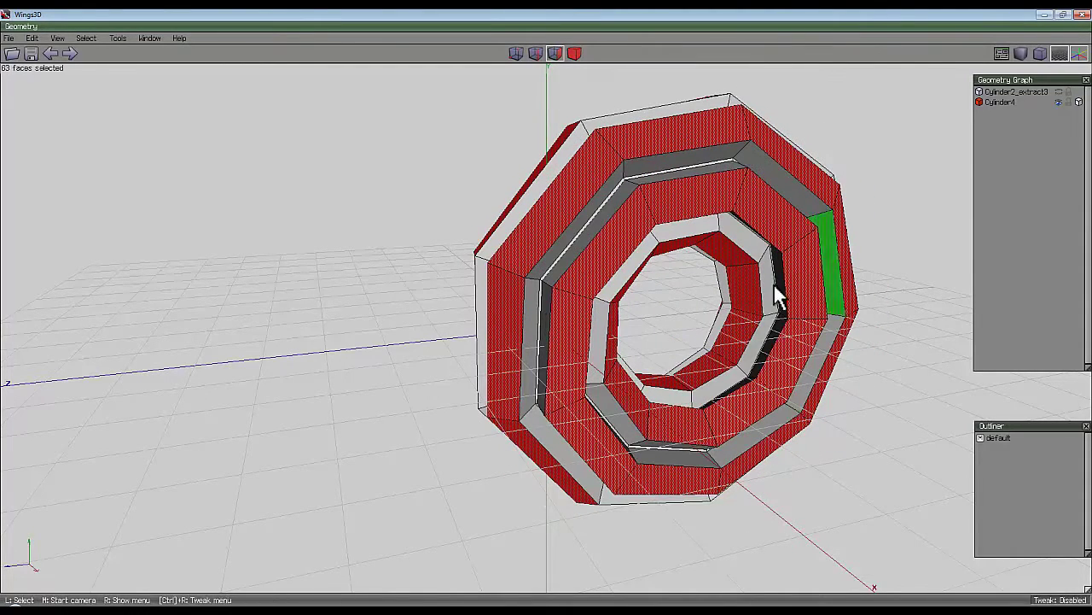
Extract the selected band faces along their normals as a separate object, and hide the extracted piece.
right_click(521, 120)
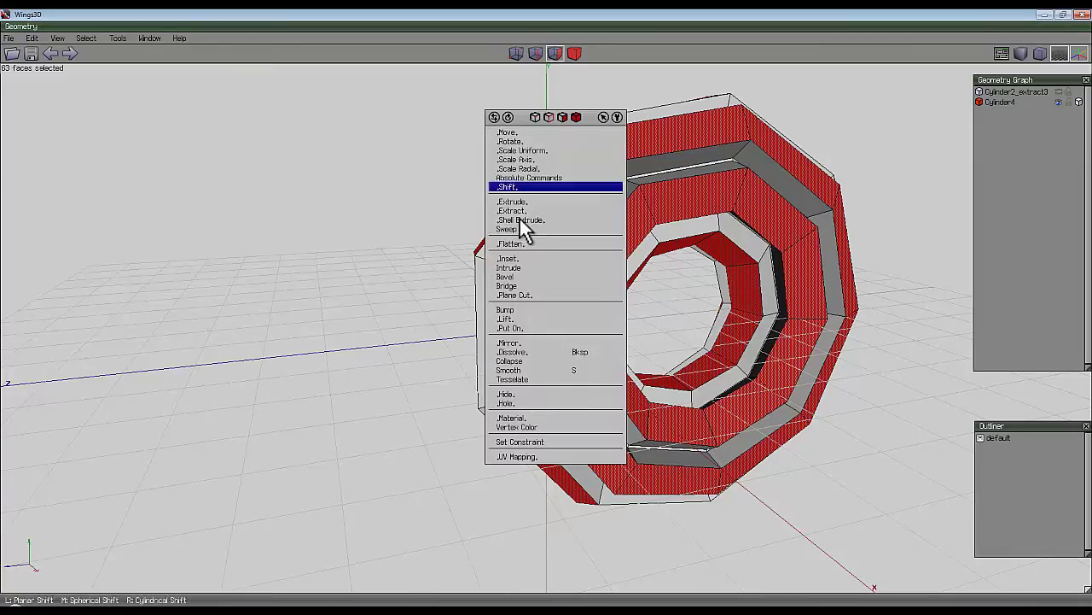
left_click(522, 224)
left_click(504, 235)
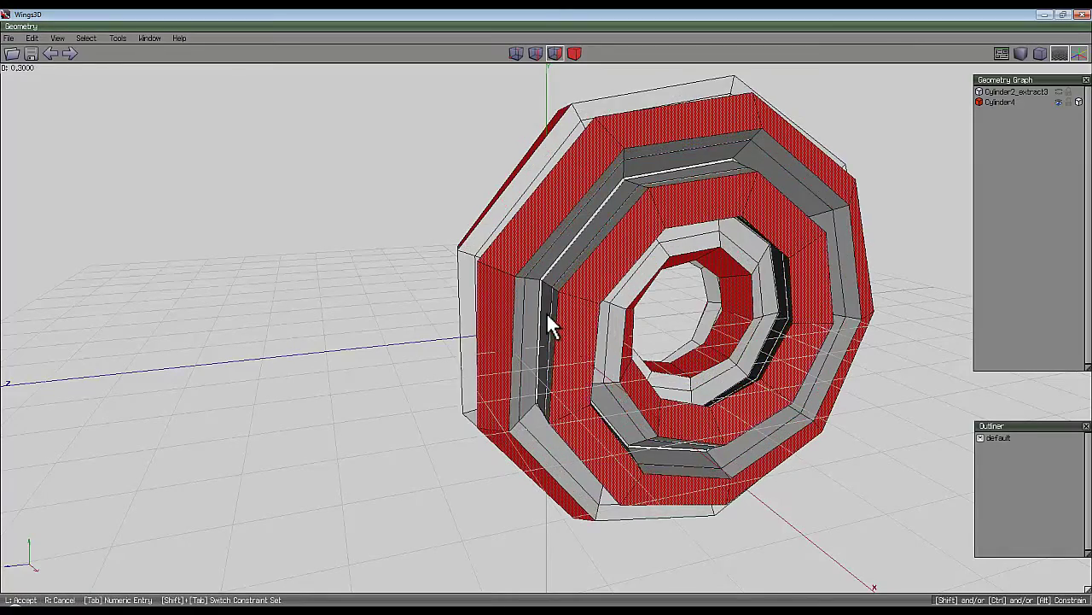
left_click(546, 312)
middle_click_drag(504, 234, 508, 341)
scroll(547, 316, "down", 5)
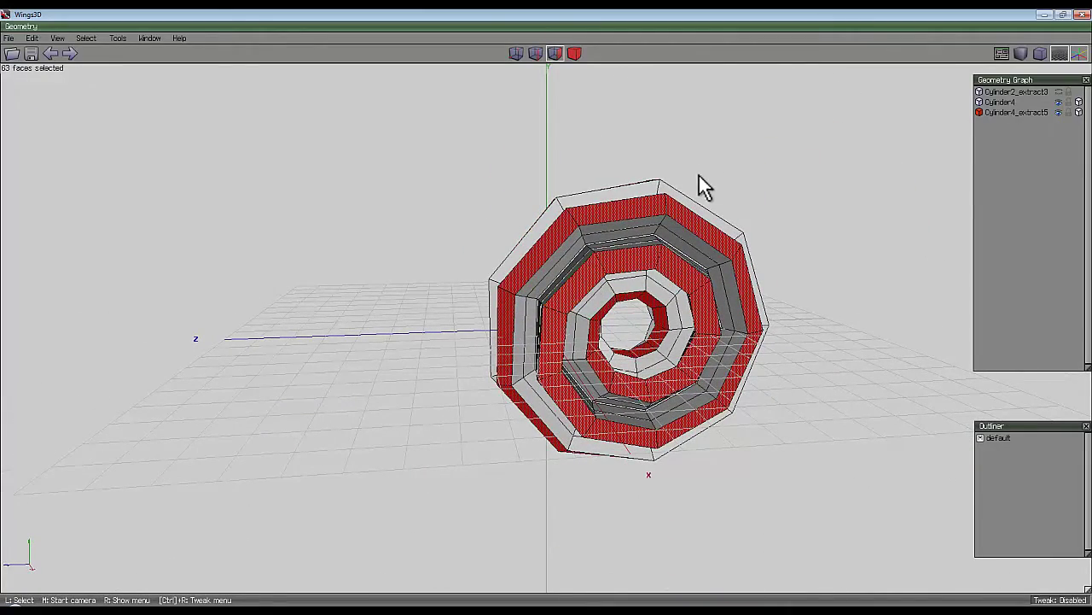
left_click(1059, 112)
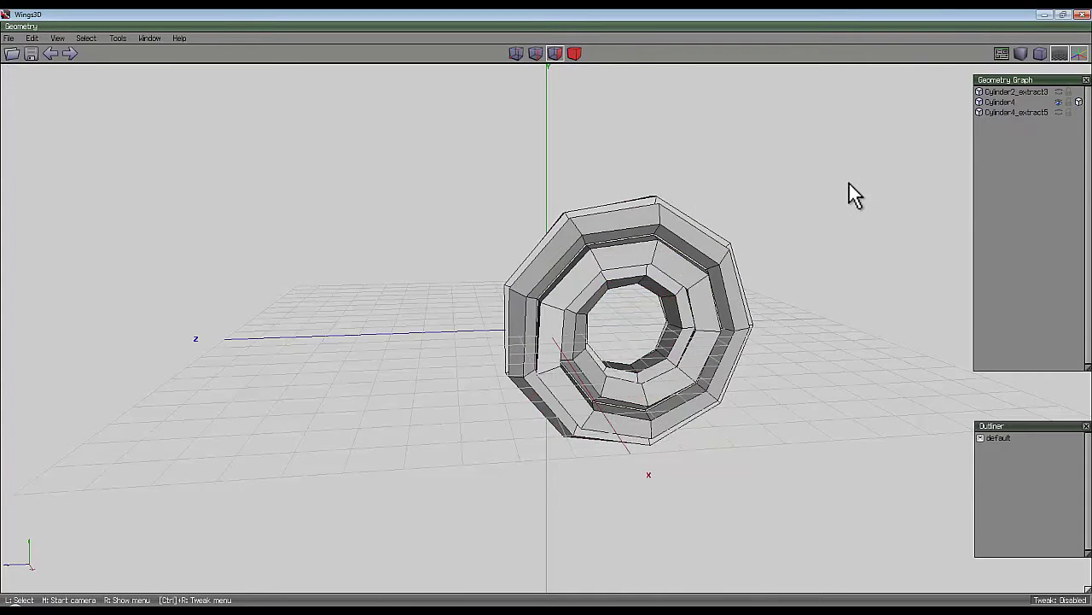
Unhide Cylinder2_extract3 and select it as a whole object, hide Cylinder4, and delete Cylinder2_extract3.
left_click(1059, 92)
left_click(574, 54)
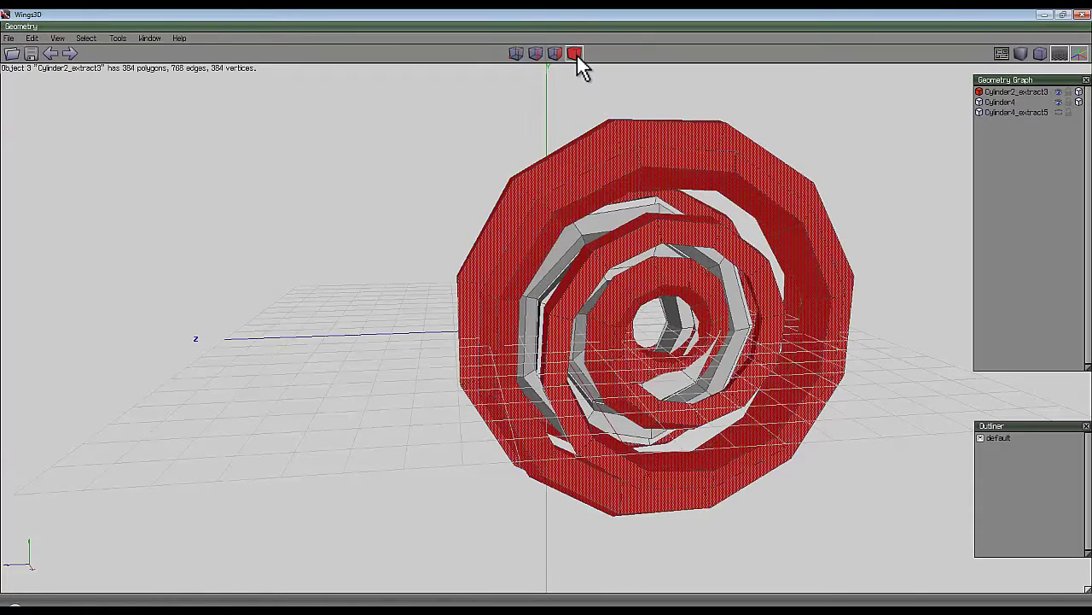
left_click(1058, 102)
key("Delete")
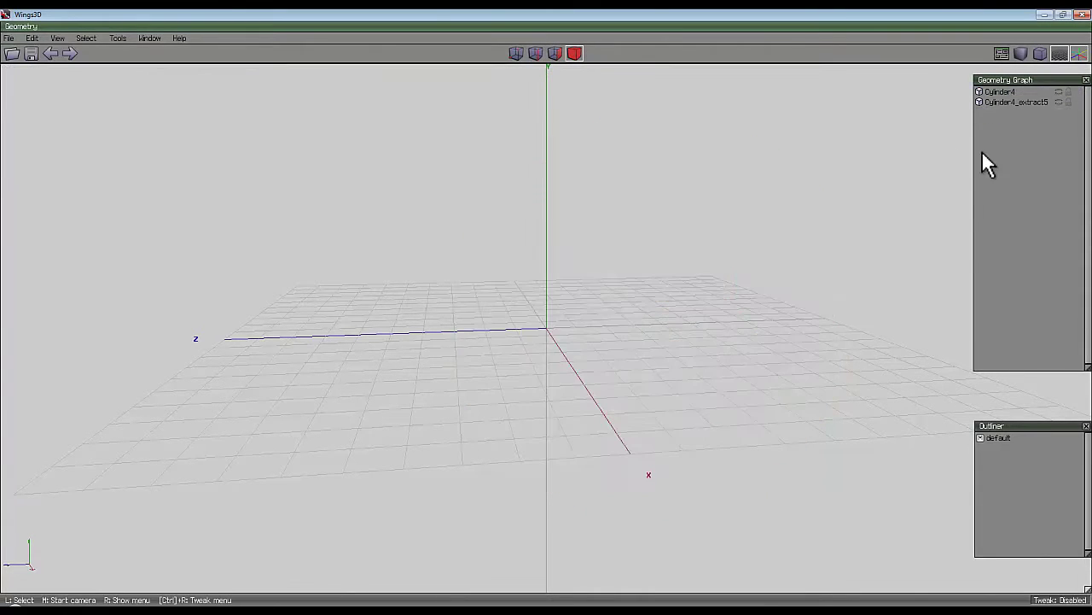
Show Cylinder4_extract5 alone to inspect its bands from another angle, and display Cylinder4 in its place.
left_click(1060, 102)
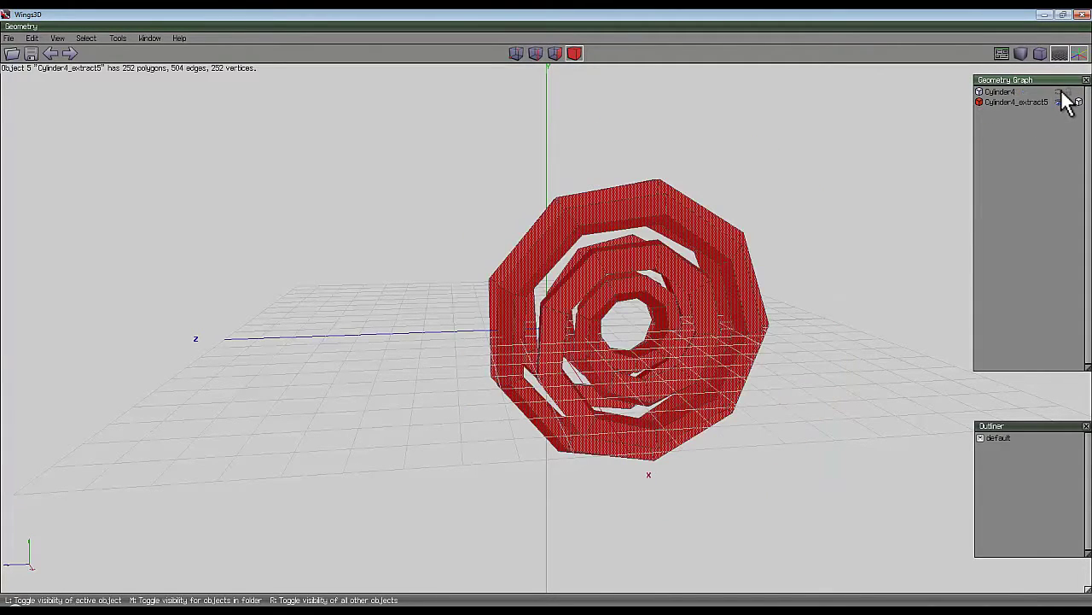
middle_click(772, 248)
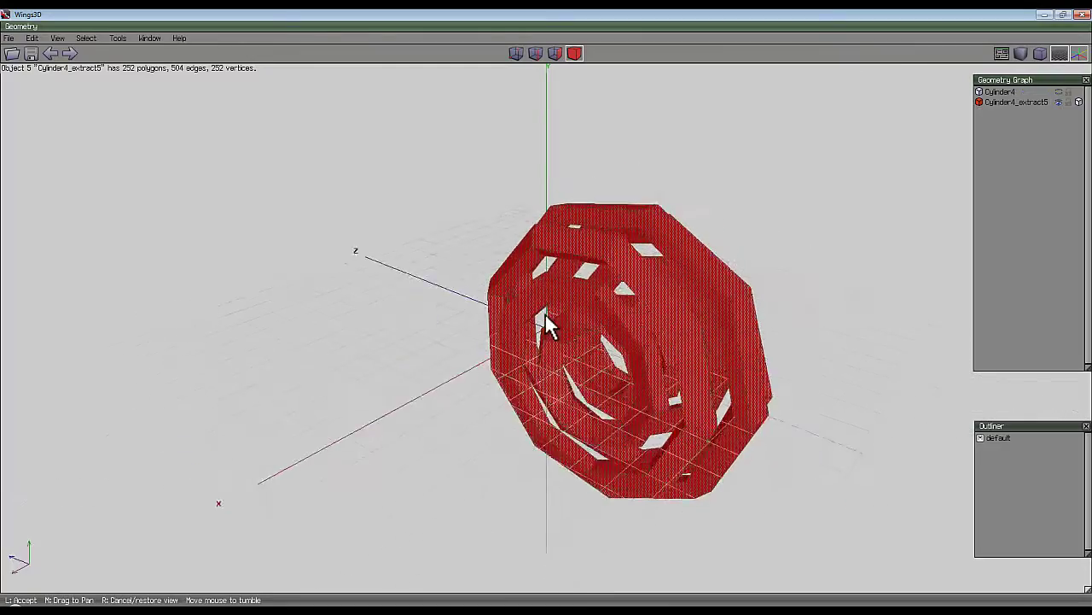
left_click(546, 325)
left_click(1059, 102)
right_click(1058, 104)
scroll(546, 314, "up", 5)
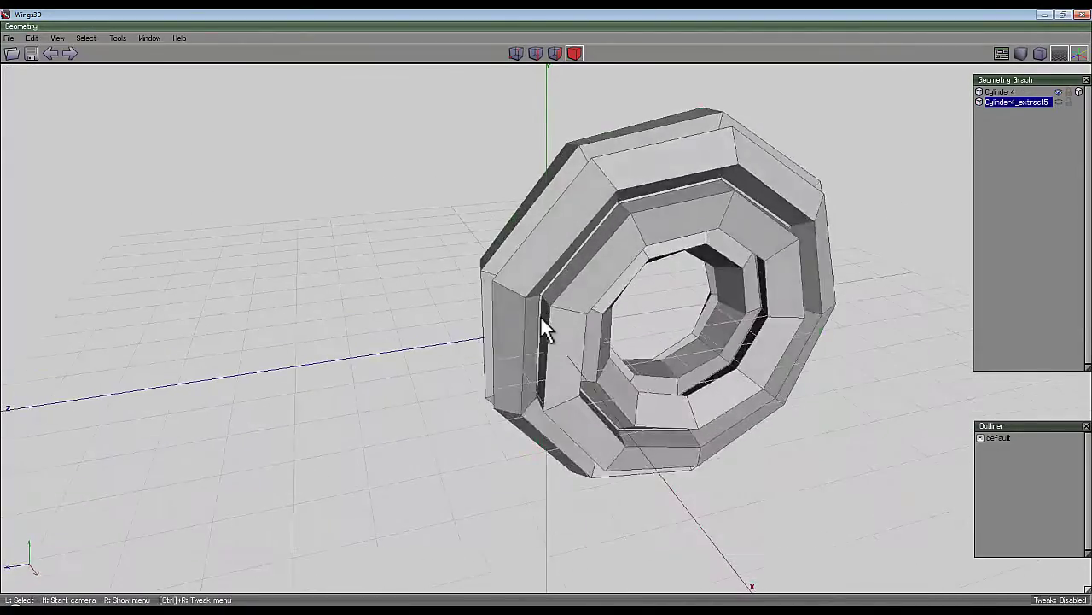
Select a crosswise edge on an upper raised band of Cylinder4 and extend the selection to every Nth edge ring with an interval of 7.
left_click(536, 53)
left_click(609, 185)
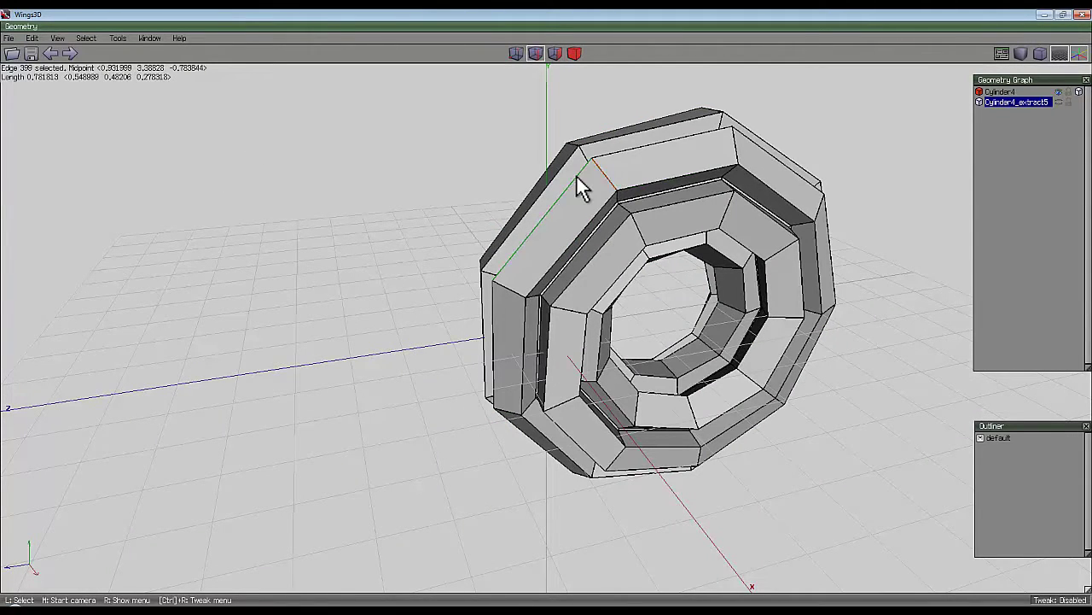
left_click(89, 39)
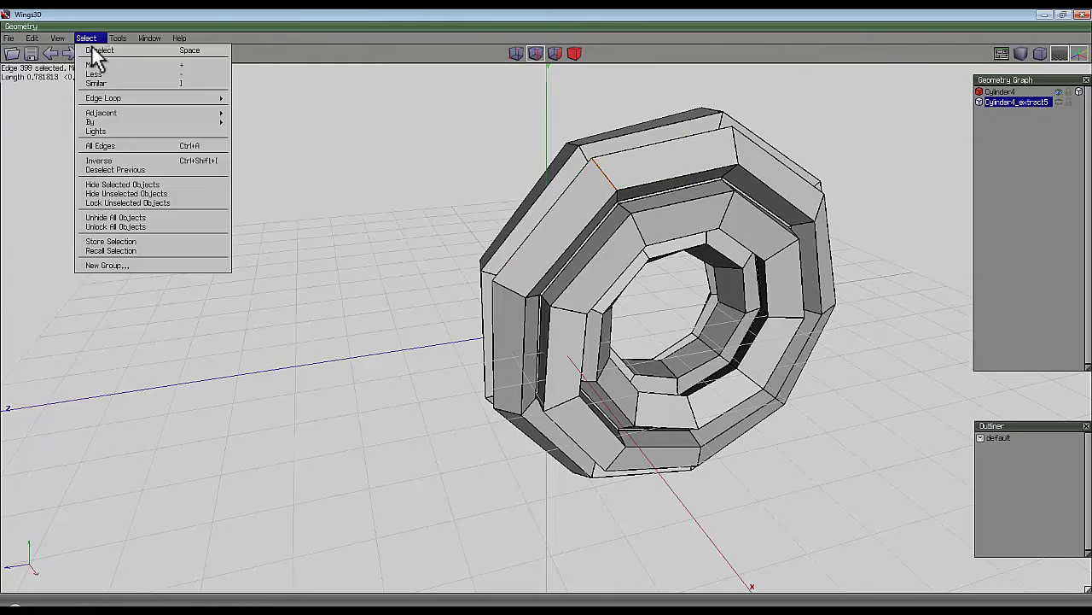
mouse_move(112, 98)
mouse_move(281, 126)
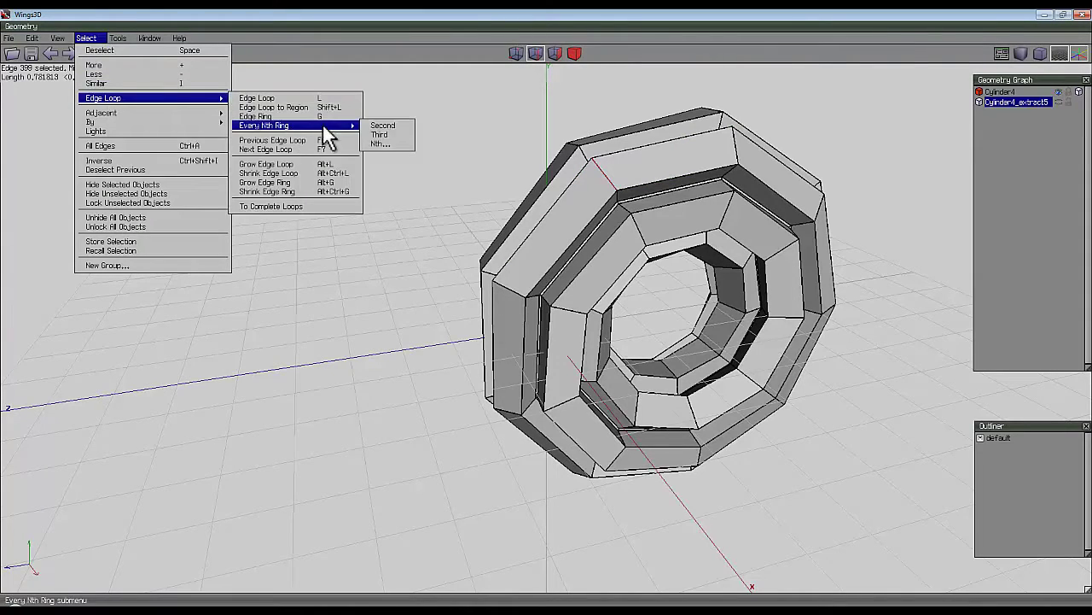
left_click(392, 143)
type("7")
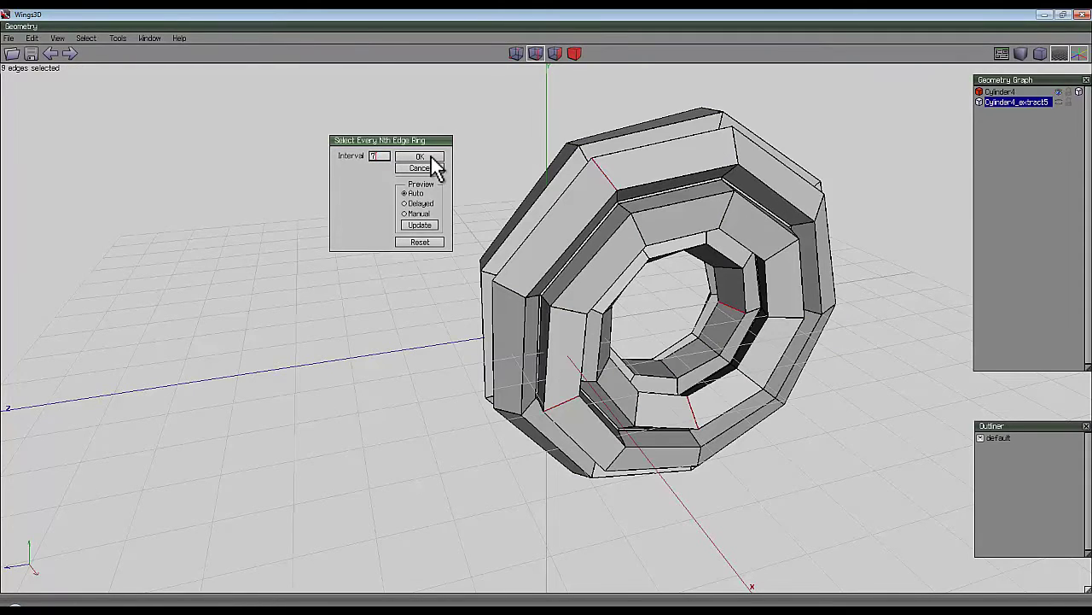
left_click(420, 158)
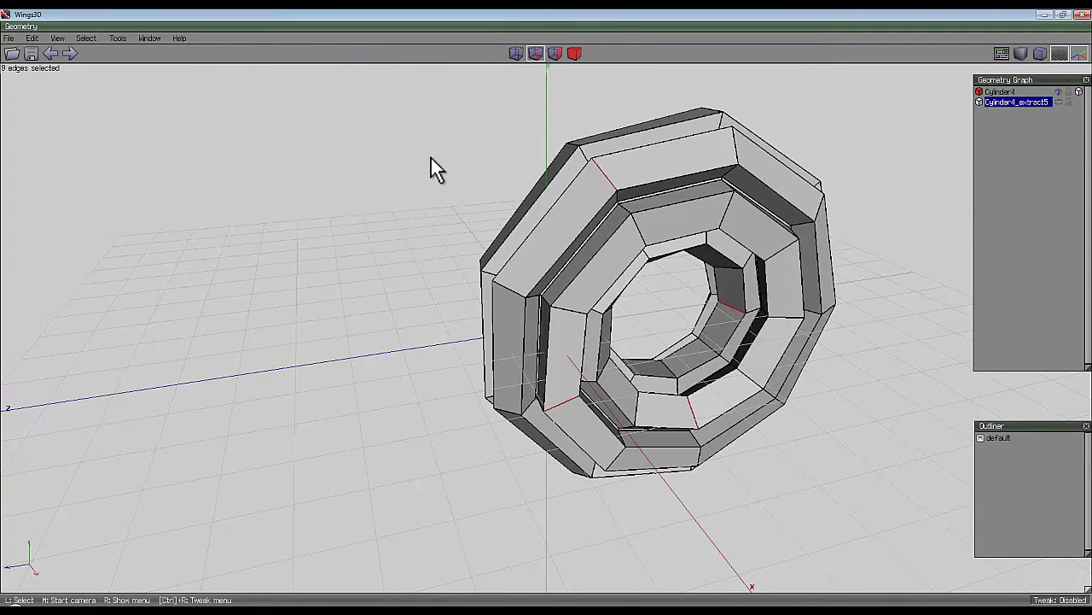
Convert the nth-ring edge selection to faces and examine how the selected faces are distributed around the ring.
left_click(555, 53)
middle_click(545, 313)
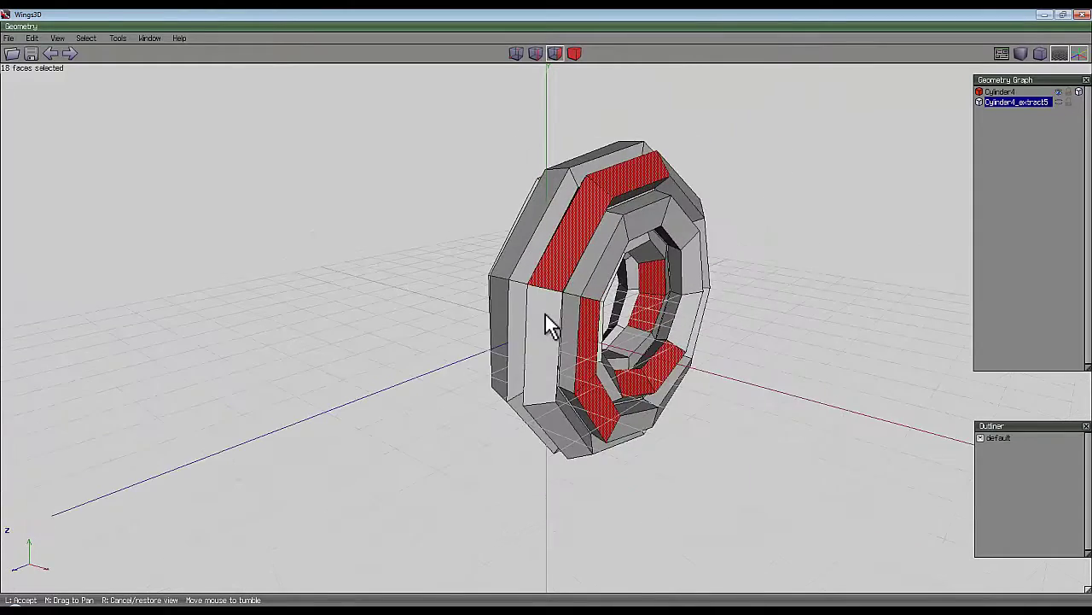
left_click(551, 327)
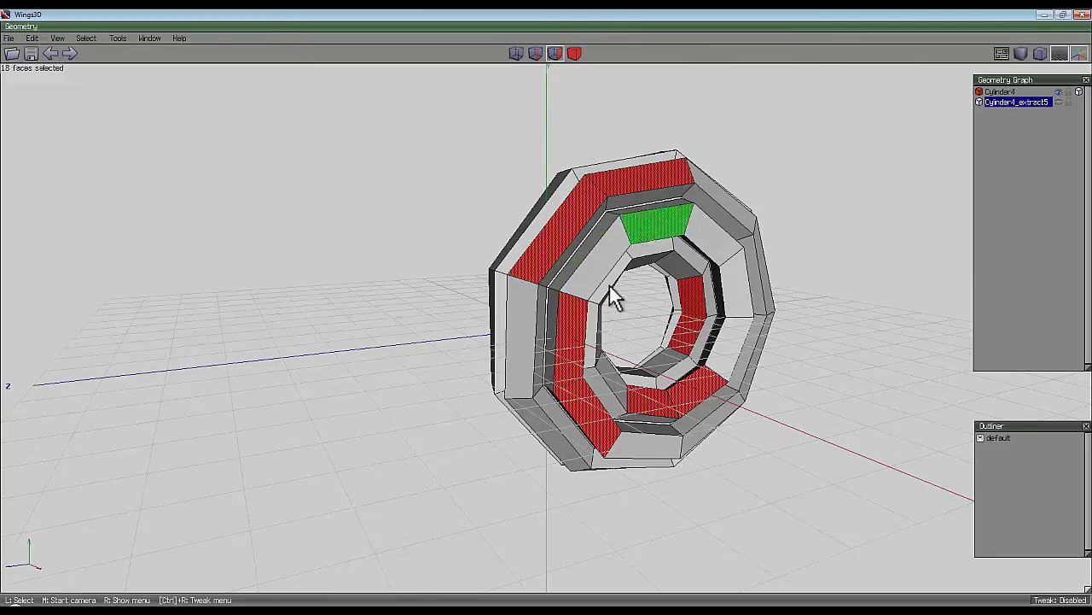
middle_click(375, 205)
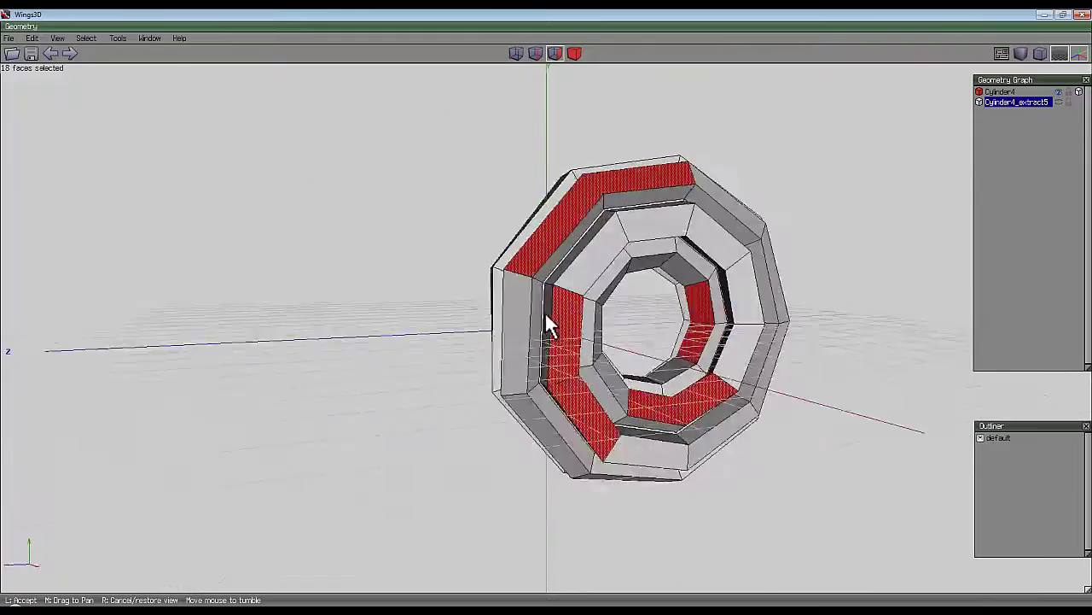
left_click(547, 314)
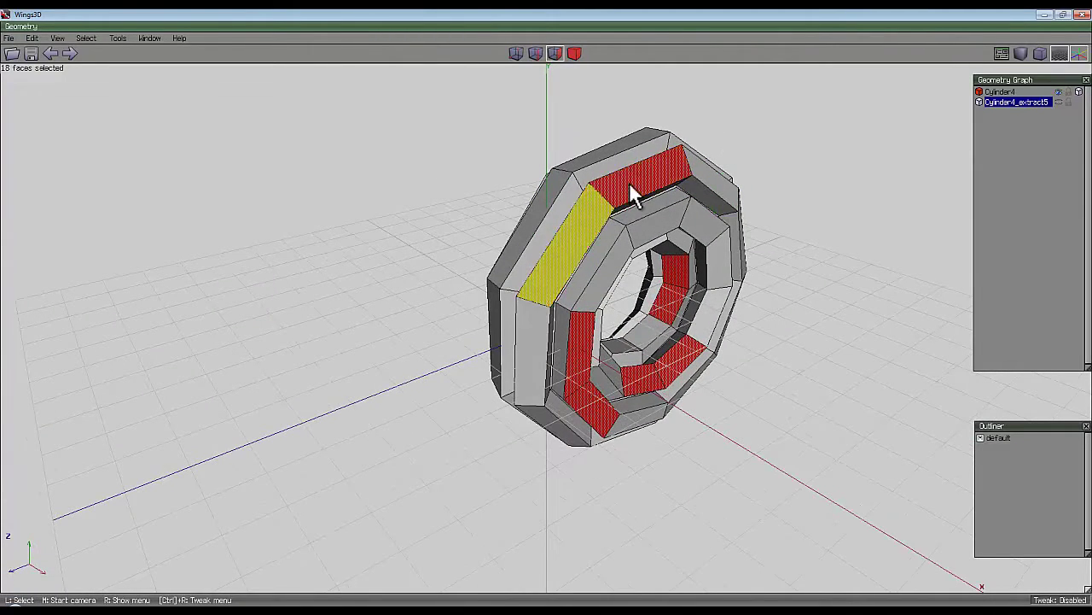
Create a new material named 1 with a cyan diffuse color and assign it to the selected band faces.
right_click(727, 123)
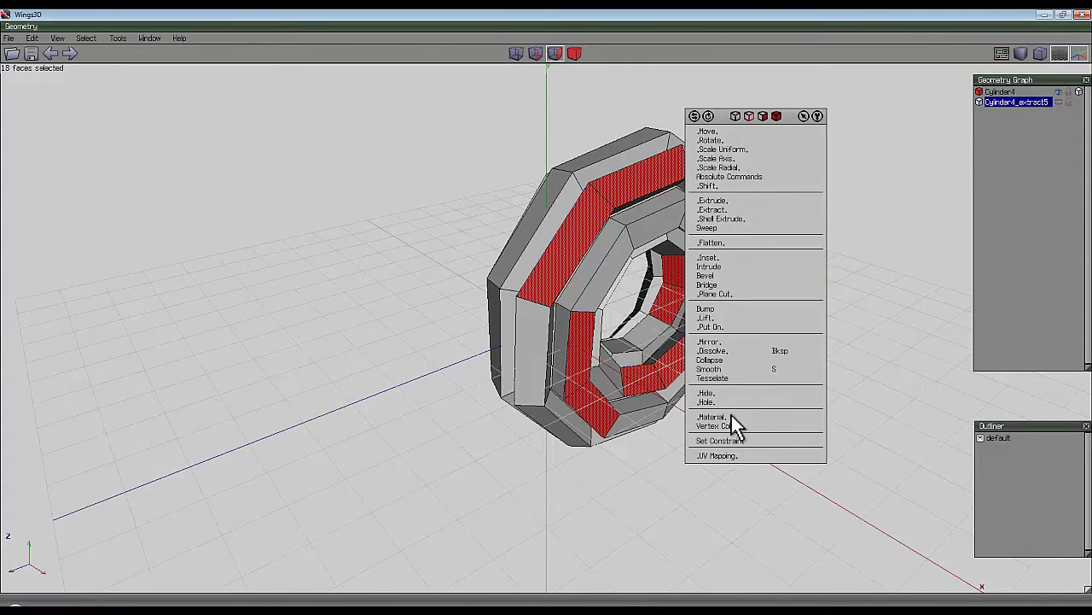
left_click(732, 418)
type("1")
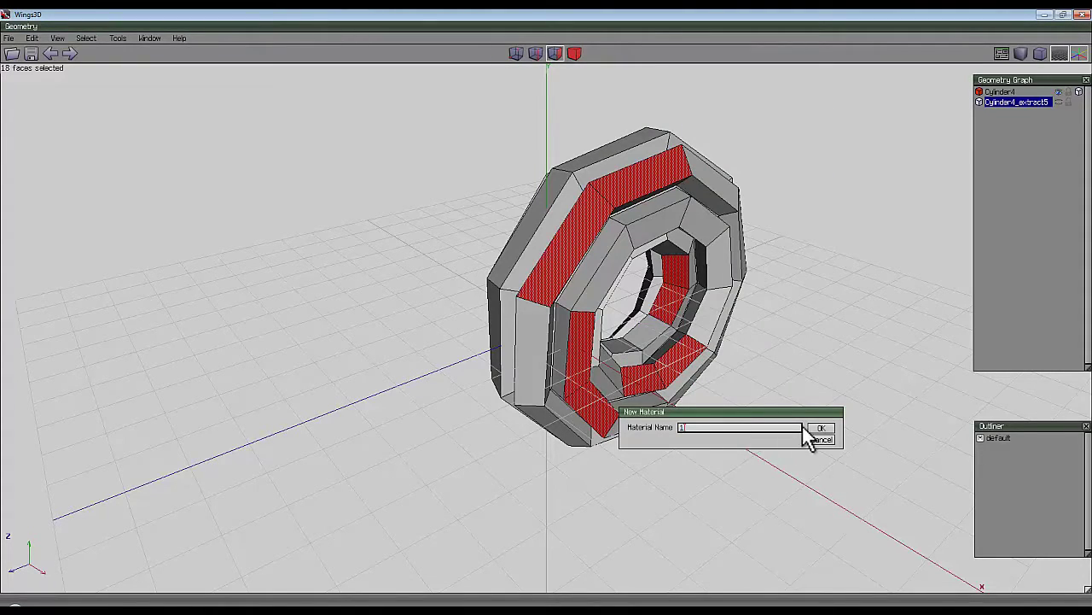
left_click(821, 429)
left_click(873, 438)
left_click_drag(862, 450, 828, 461)
left_click(959, 451)
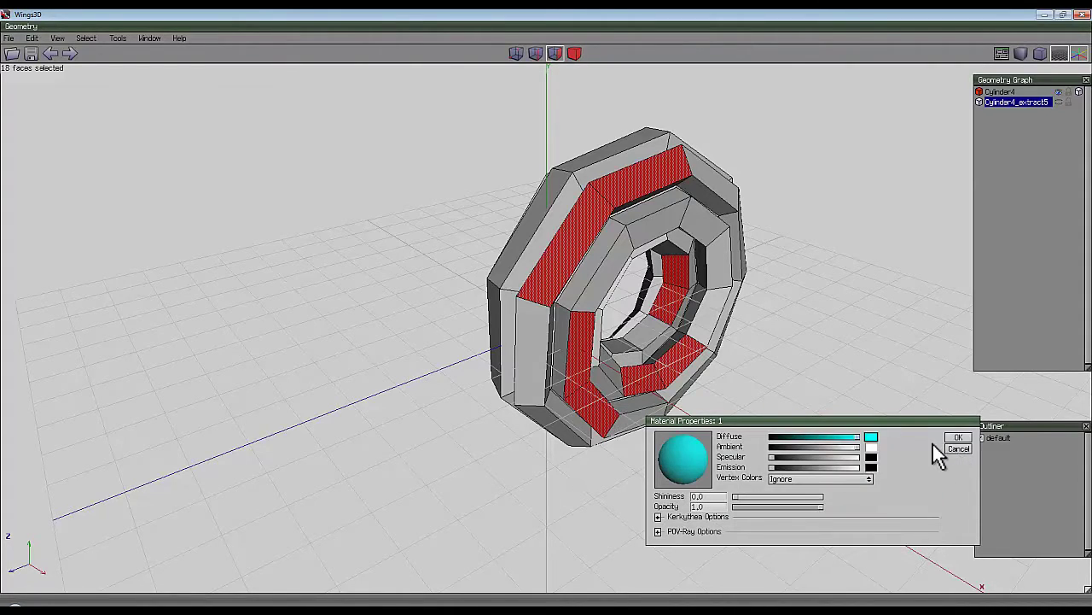
left_click(956, 442)
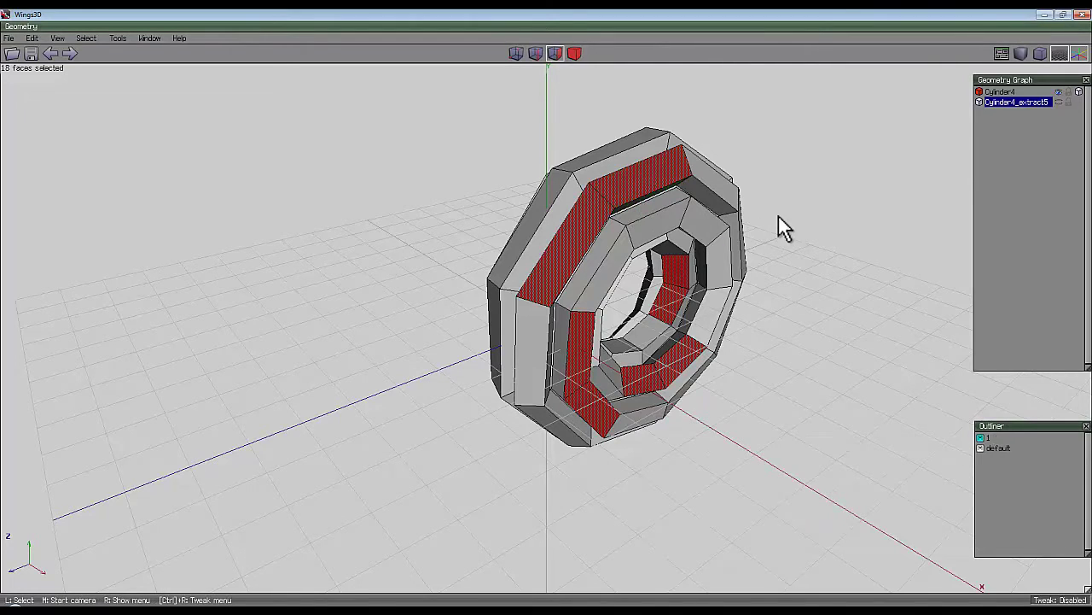
Select the complete edge ring from a crosswise band edge, loop cut Cylinder4 into separate segments, and clear the selection.
mouse_move(801, 219)
middle_mouse_down()
mouse_move(549, 317)
mouse_move(804, 220)
middle_mouse_up()
key("space")
left_click(535, 54)
left_click(607, 246)
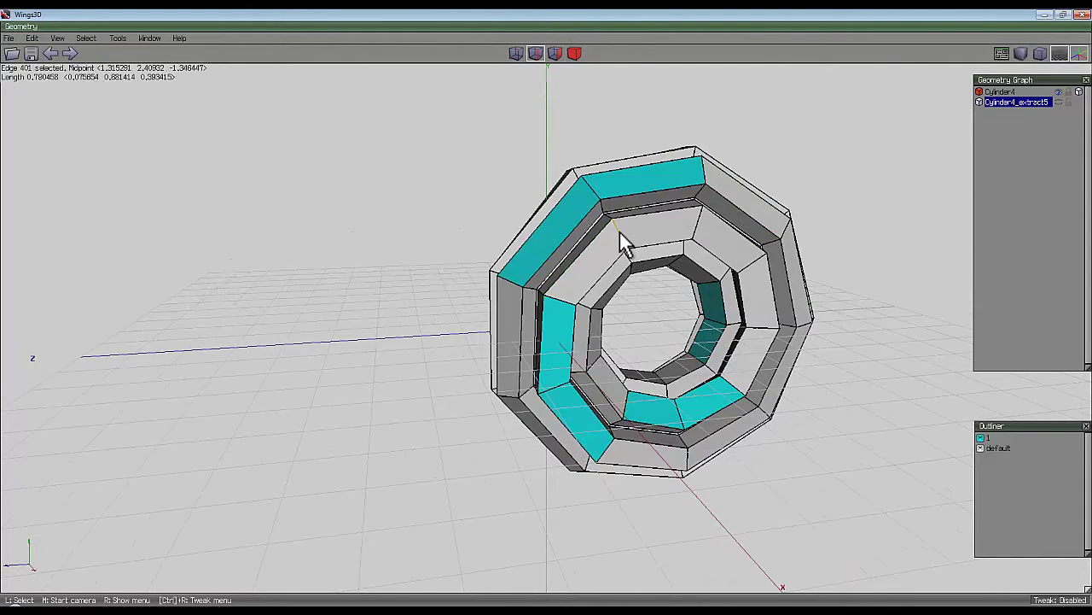
key("g")
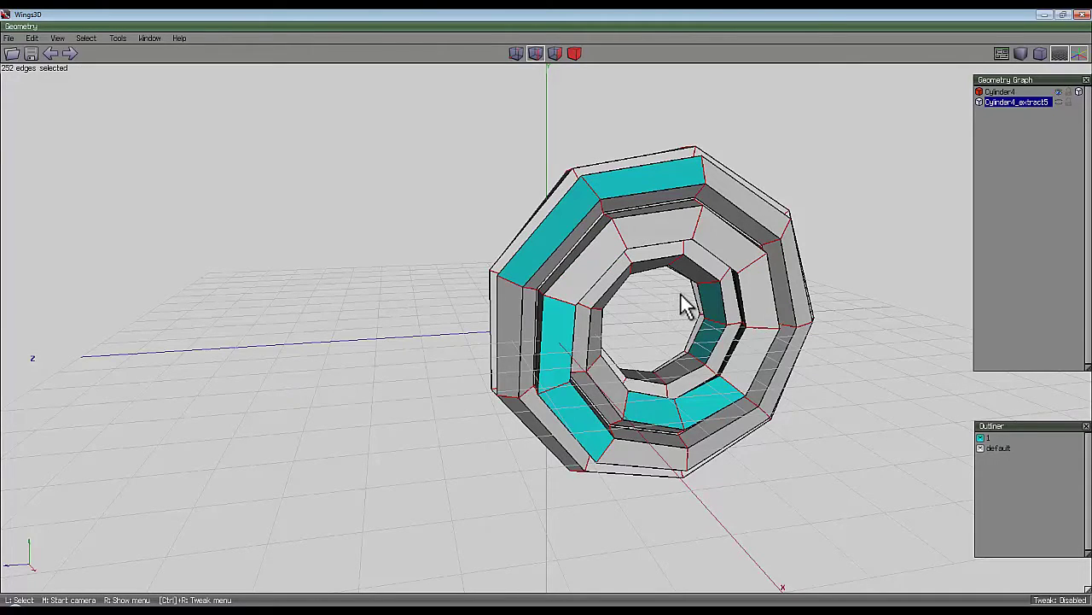
right_click(504, 167)
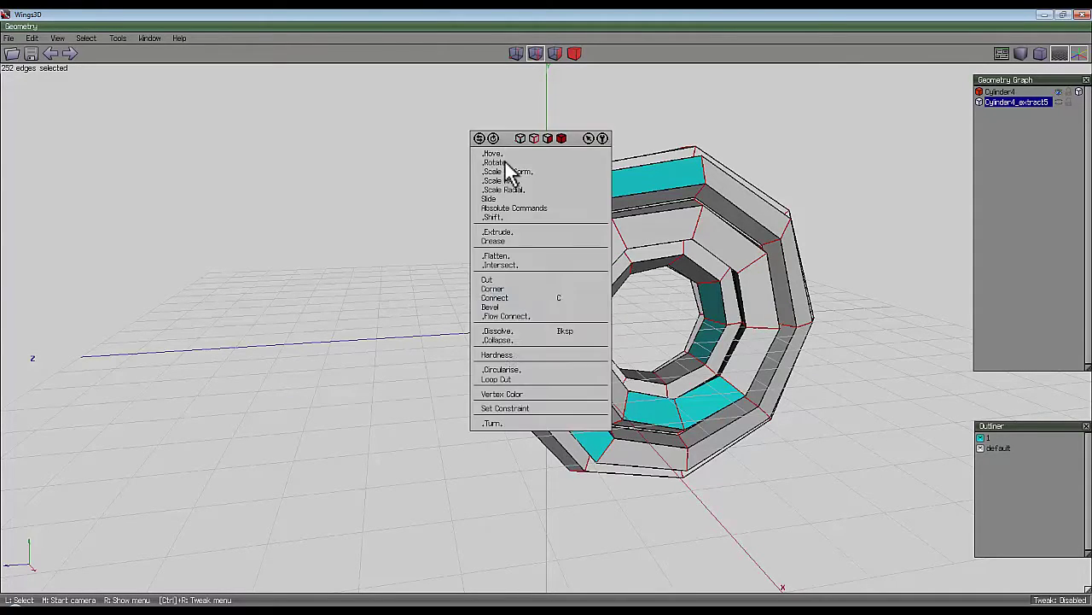
left_click(500, 379)
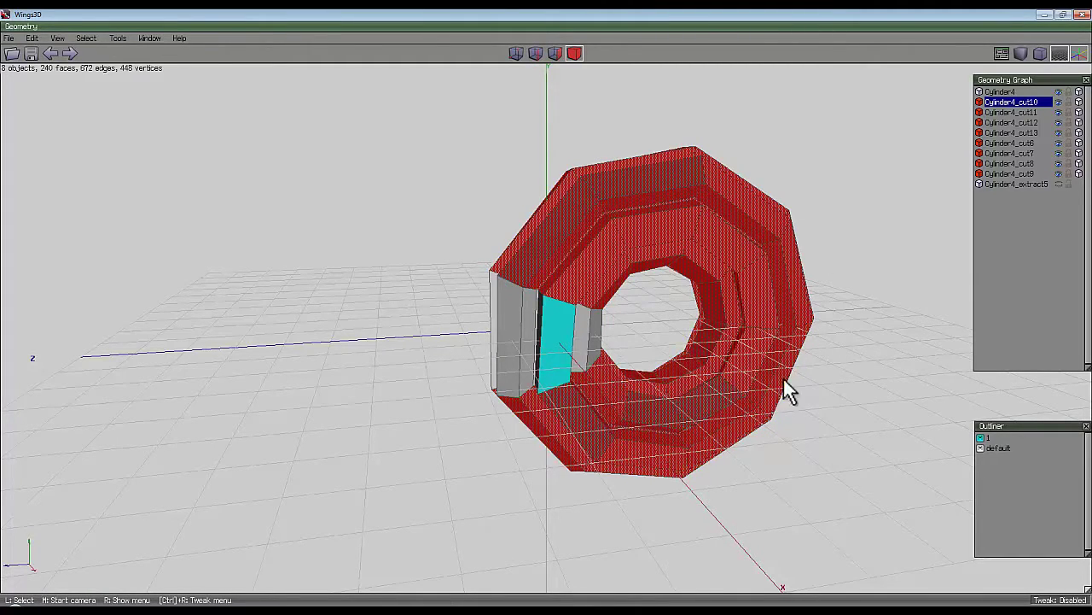
middle_click(487, 94)
left_click(510, 232)
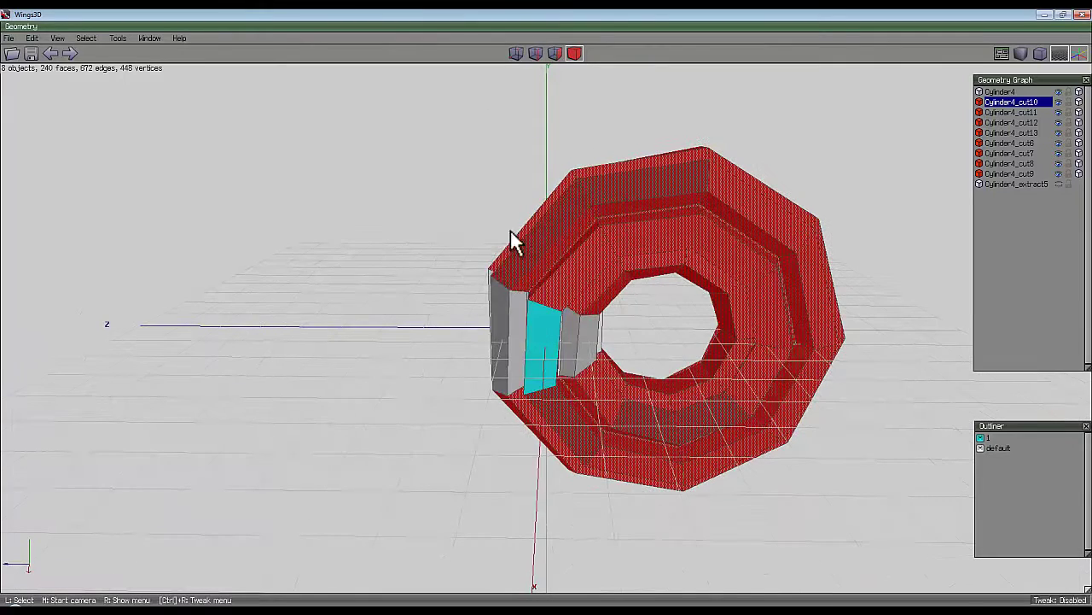
left_click(470, 251)
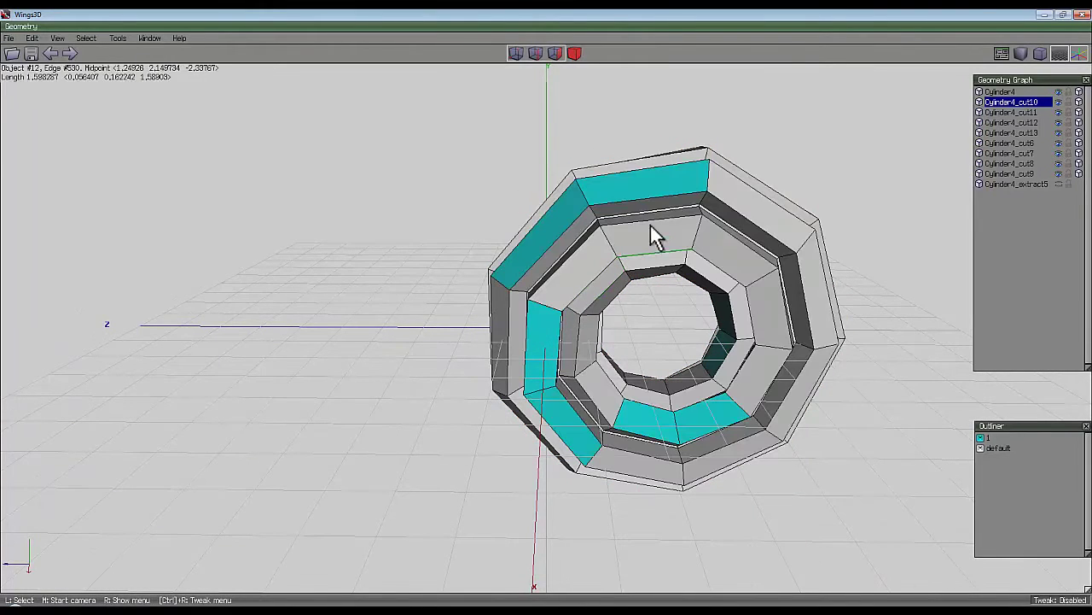
Select all faces that carry material 1 across the ring segments.
right_click(983, 446)
key("Escape")
left_click(990, 438)
right_click(991, 440)
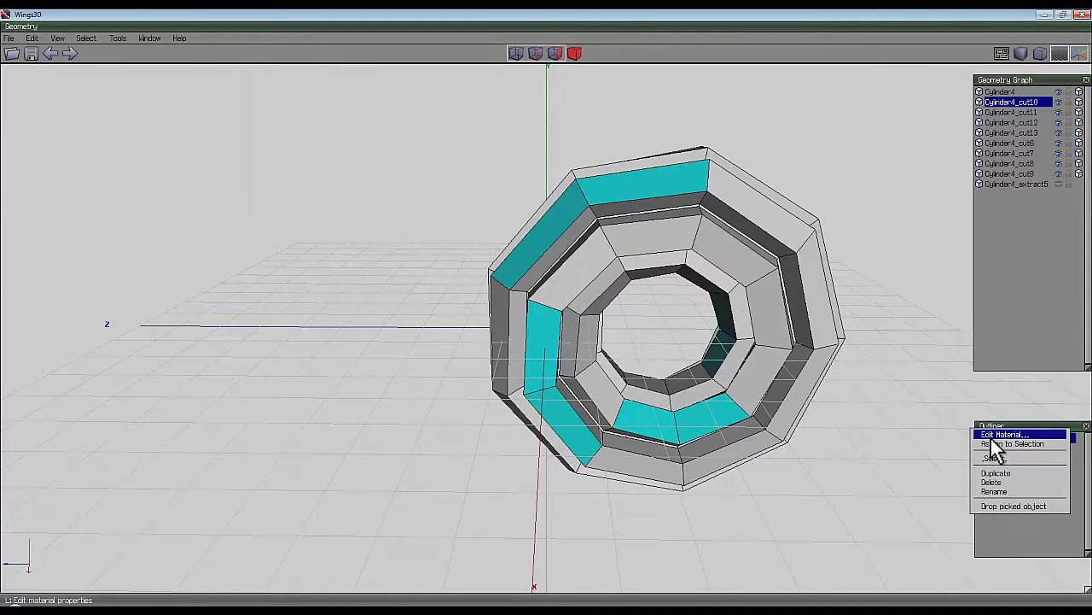
left_click(995, 458)
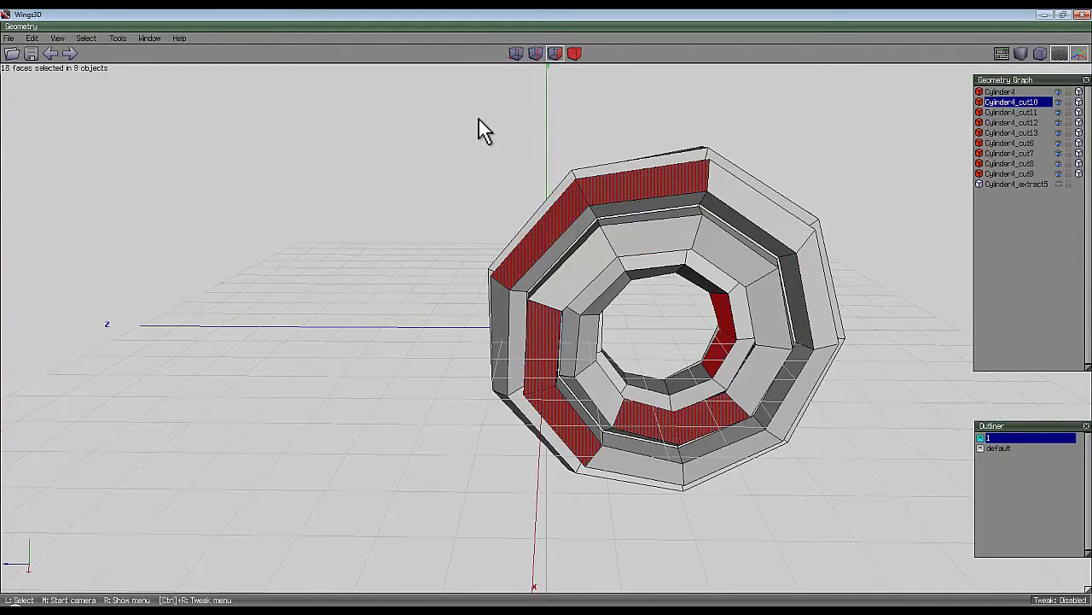
Invert the face selection, shrink it by one step away from the cyan faces, and dissolve the remaining selected faces.
left_click(86, 37)
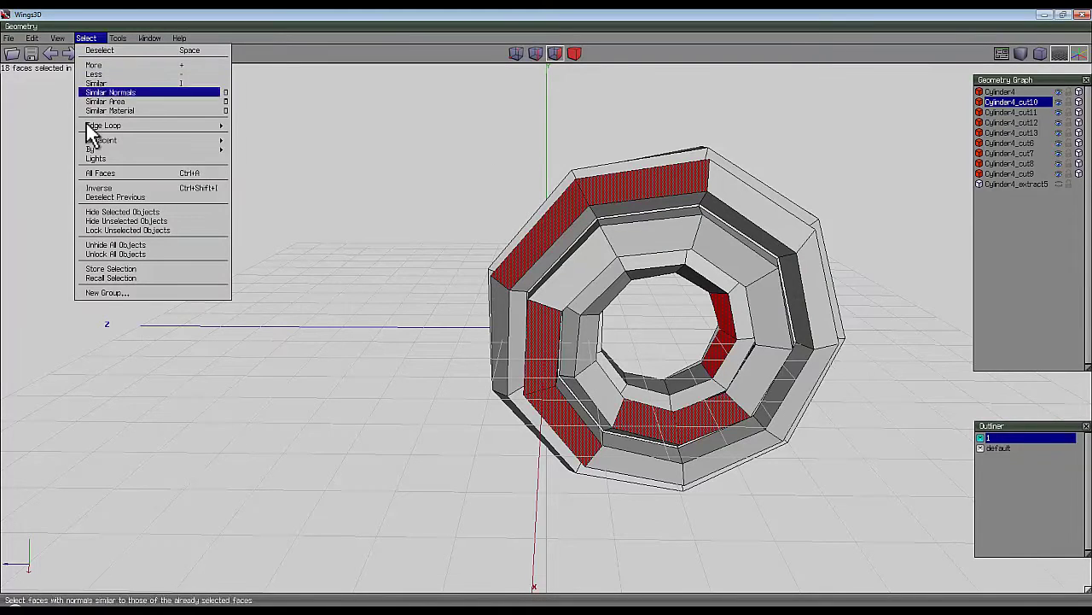
left_click(102, 190)
key("minus")
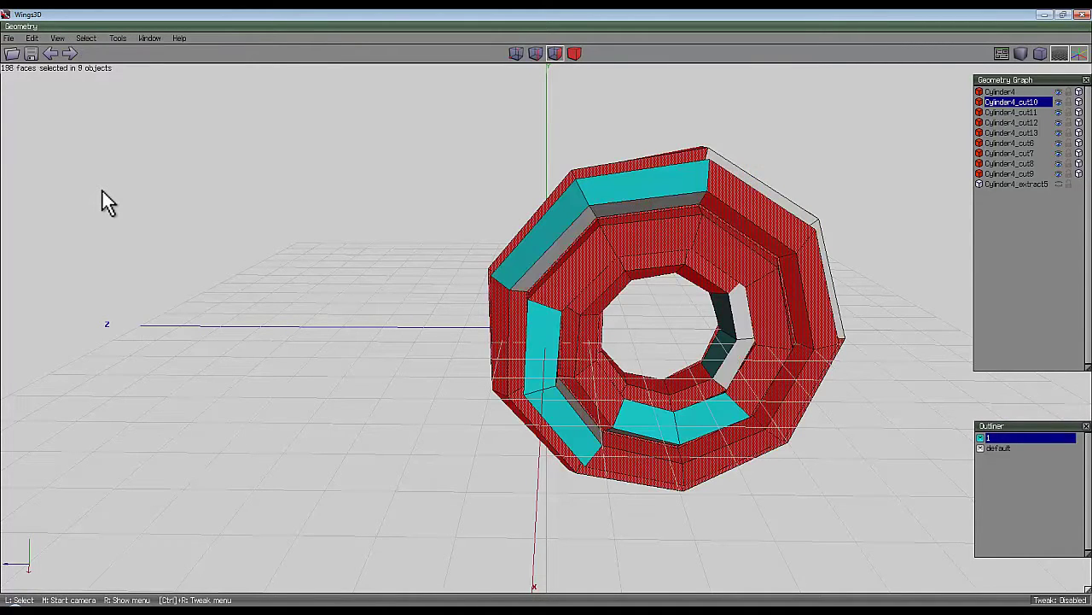
key("minus")
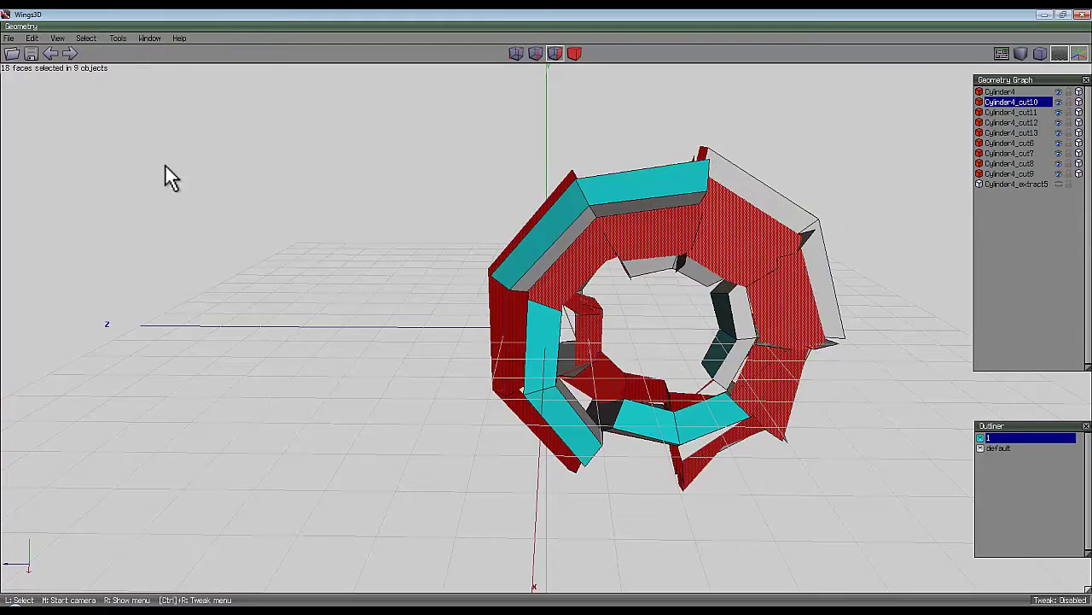
Convert the face selection to its adjacent vertices, dissolve the leftover ones to simplify the segments, and clear the selection.
left_click(516, 53)
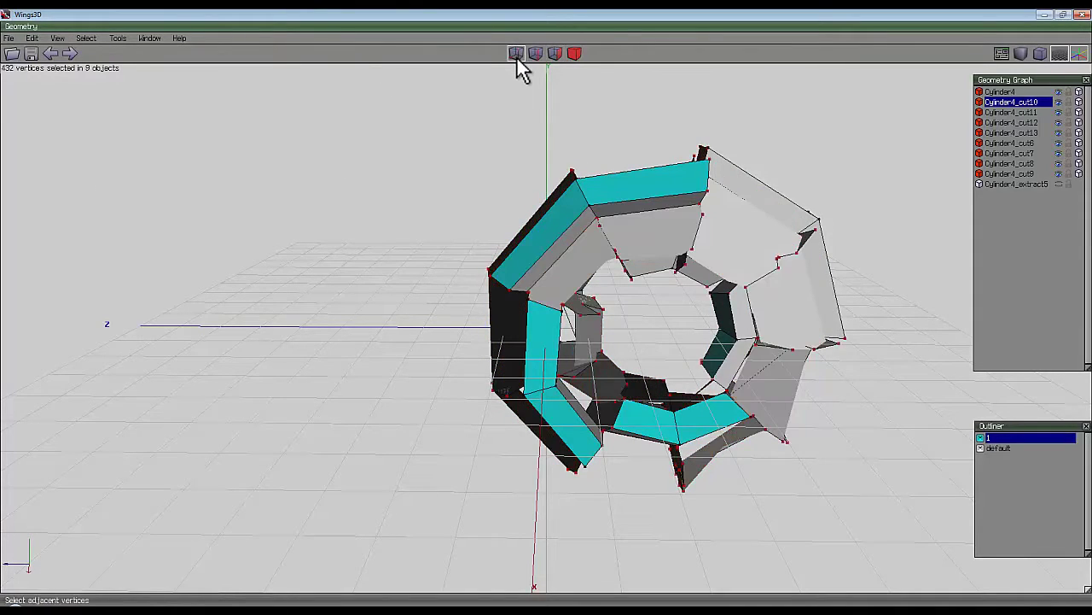
left_click(451, 91)
middle_click(546, 317)
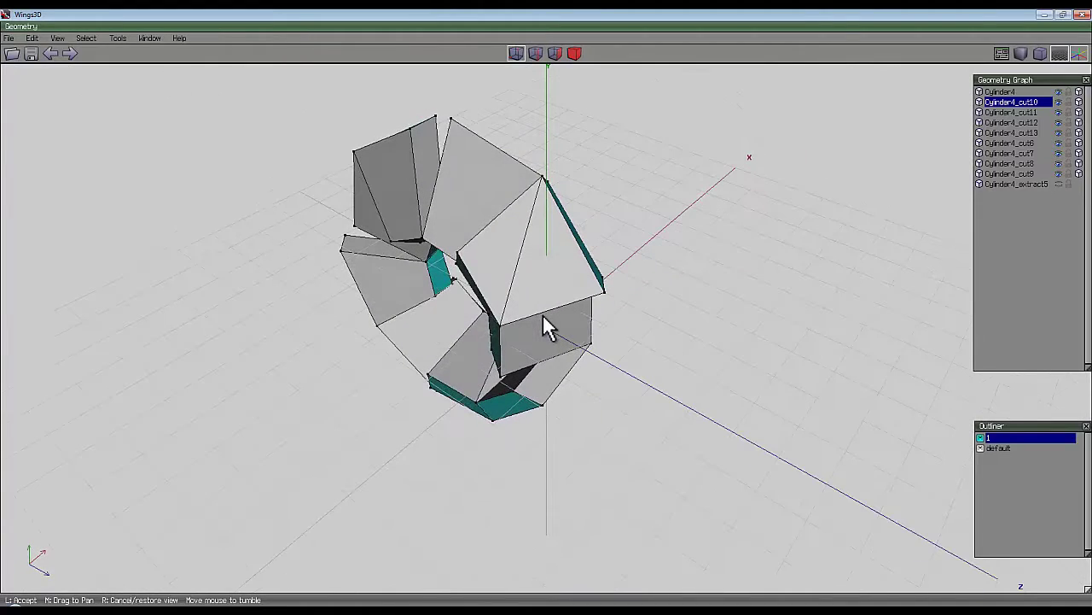
left_click(545, 316)
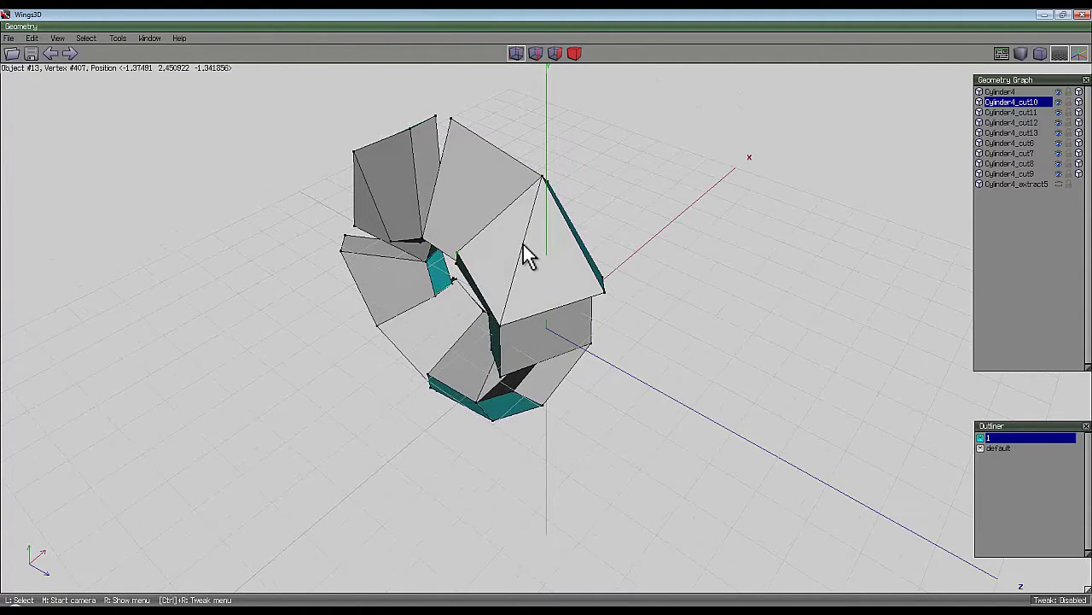
Select the two diagonal edges crossing the side faces of segment Cylinder4_cut13 and dissolve them.
middle_click(690, 150)
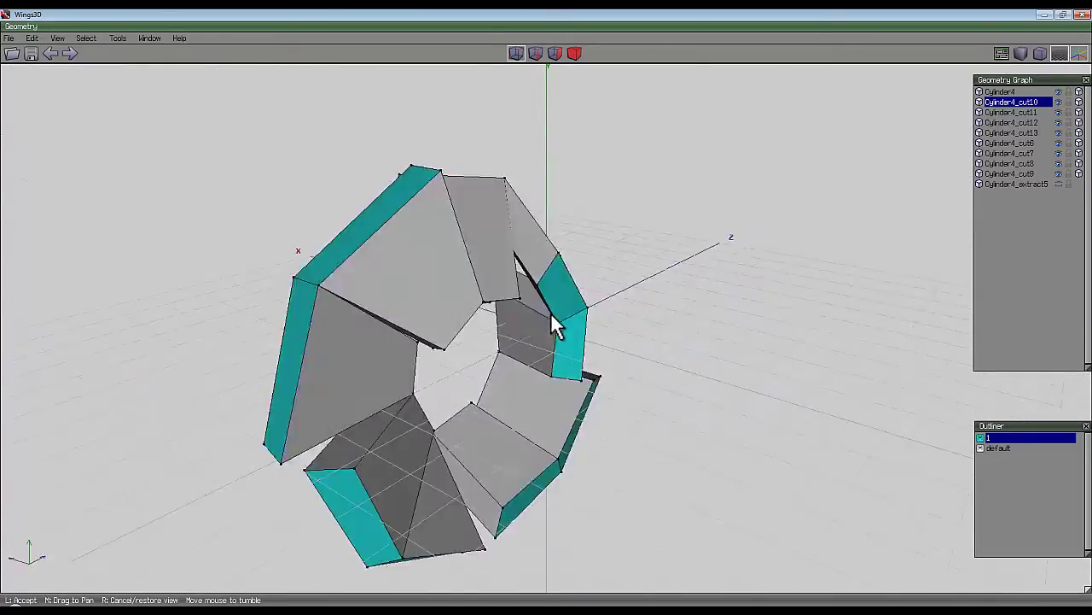
left_click(546, 312)
left_click(536, 53)
left_click(524, 255)
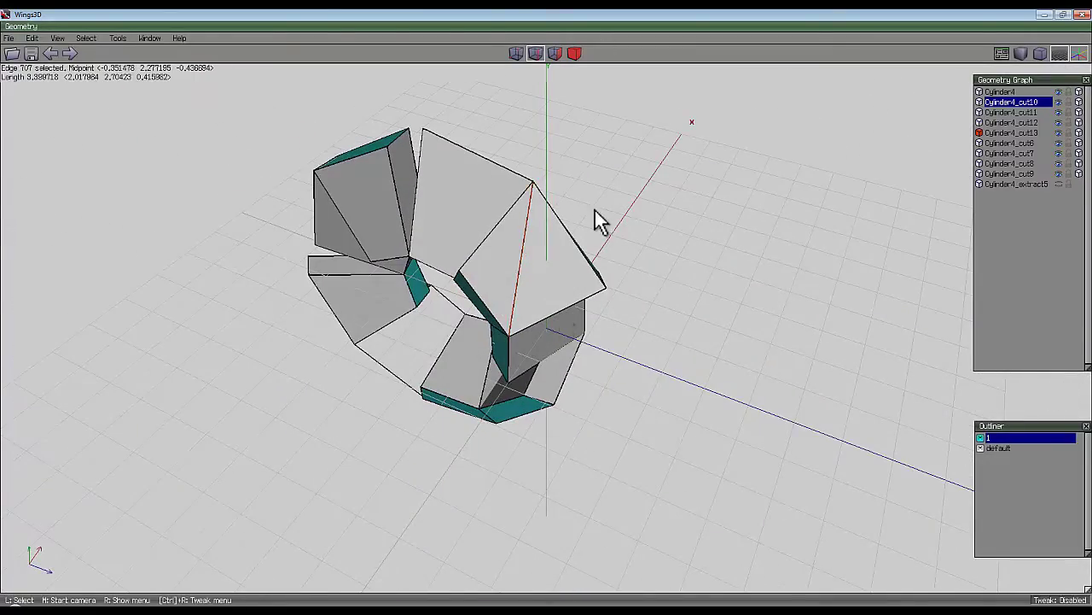
middle_click(596, 213)
left_click(541, 271)
left_click(573, 250)
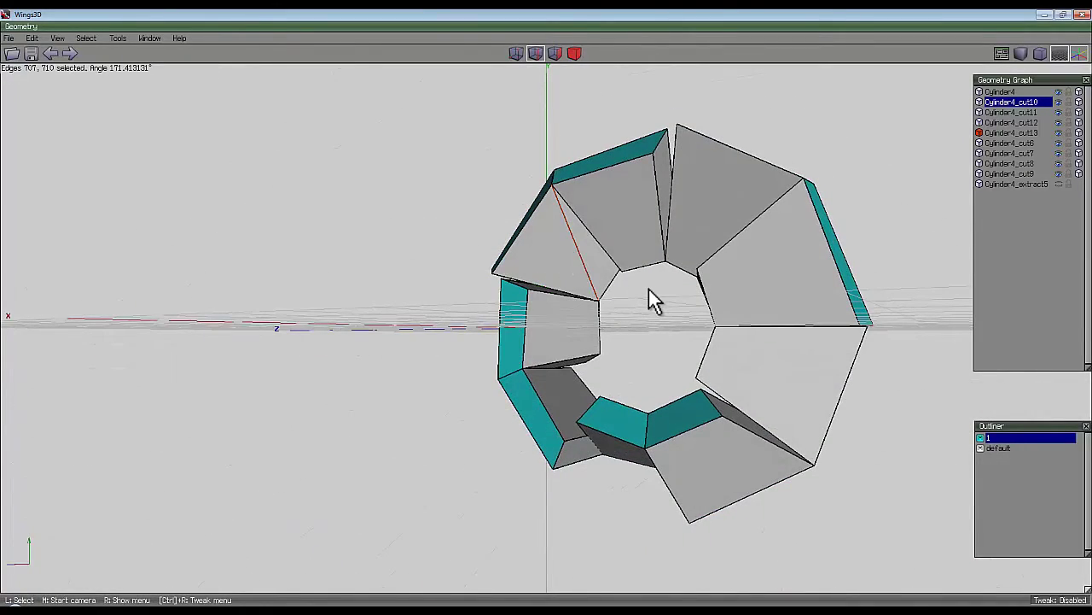
middle_click(688, 293)
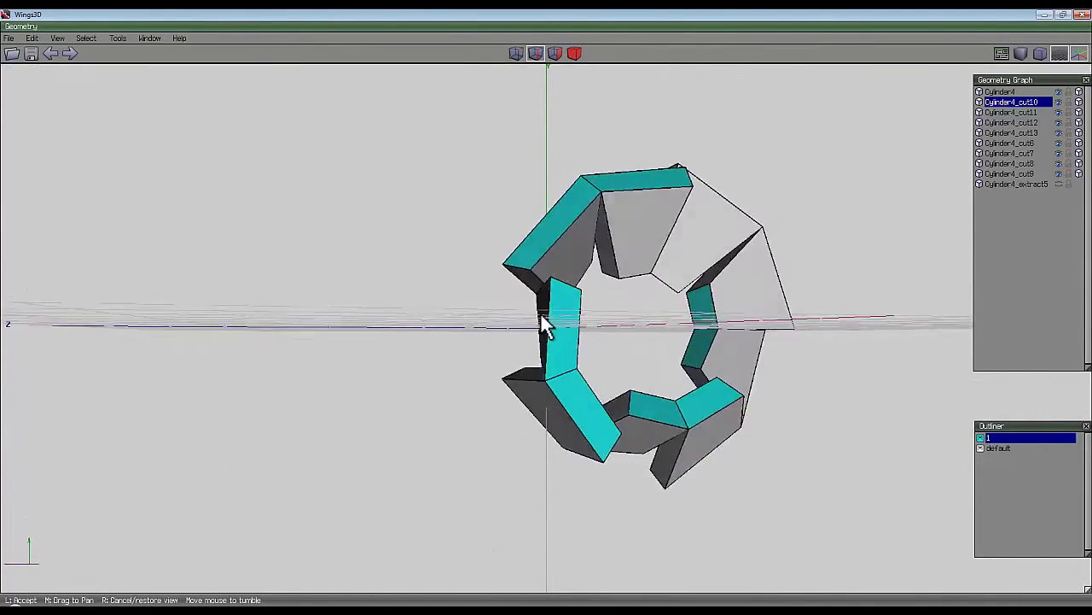
left_click(545, 318)
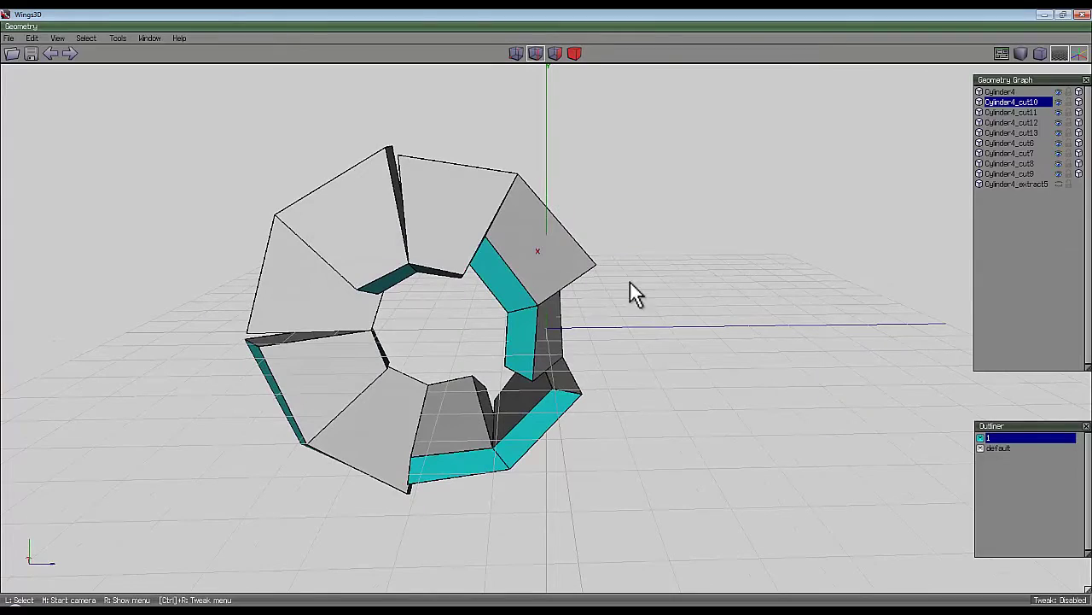
Select all edges bordering the faces with material 1 and check them around the segments.
right_click(1007, 445)
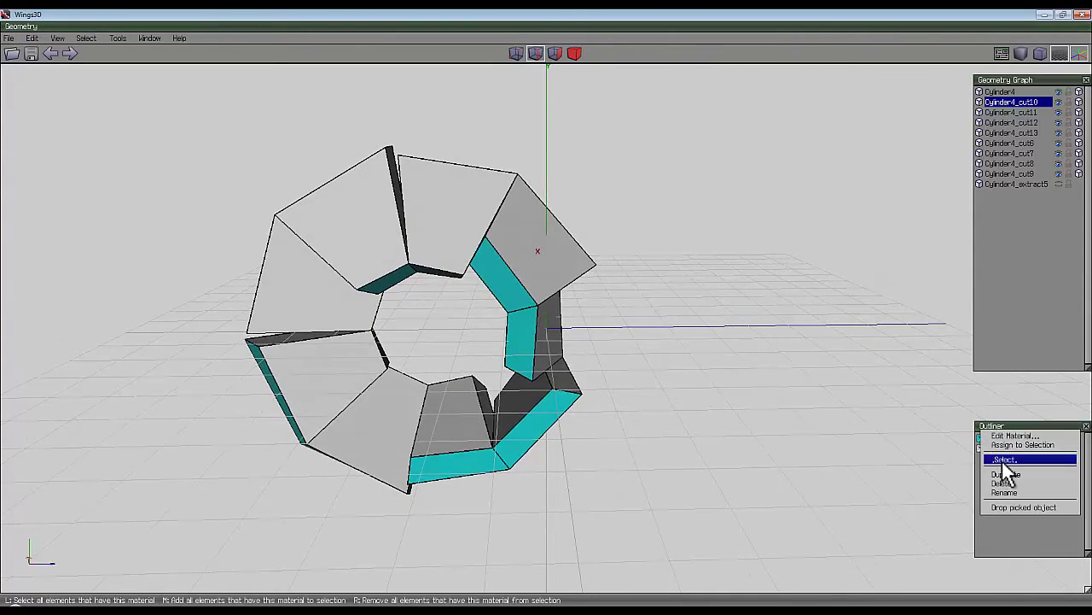
left_click(1006, 453)
middle_click(548, 315)
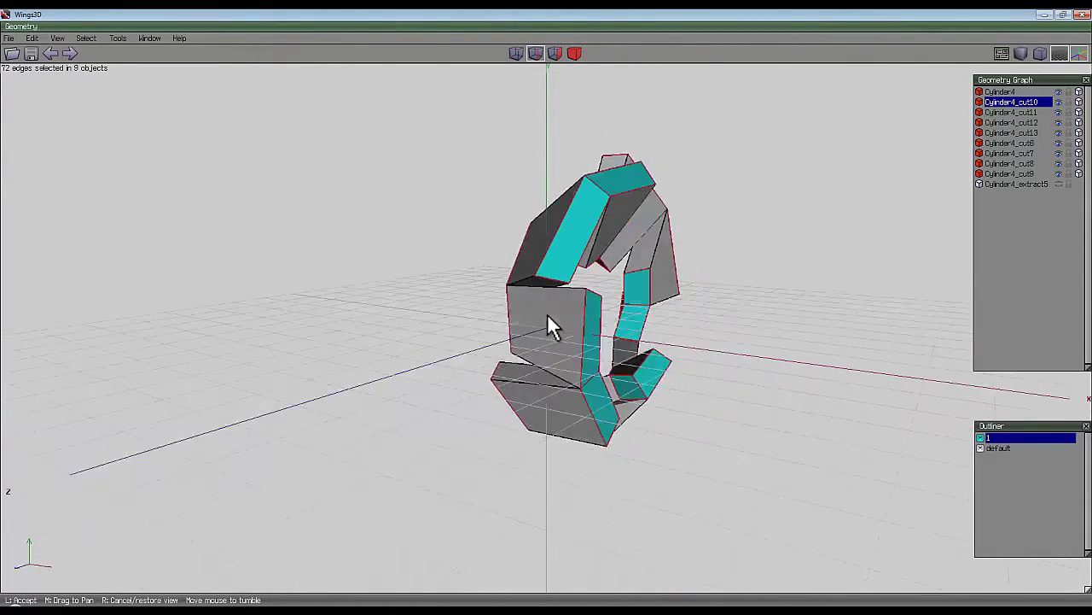
left_click(551, 327)
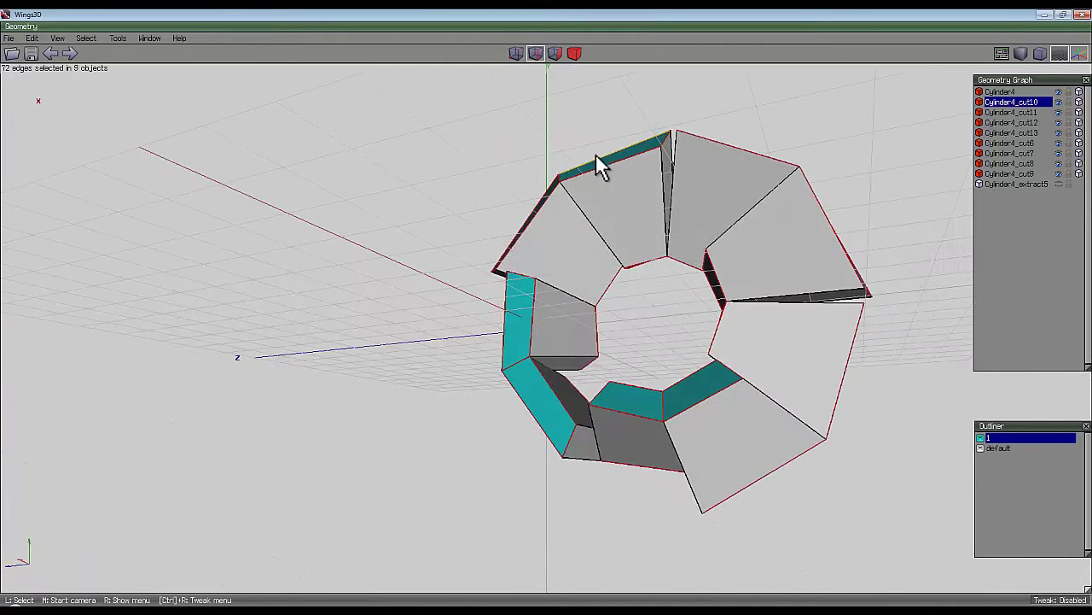
middle_click(632, 244)
left_click(626, 237)
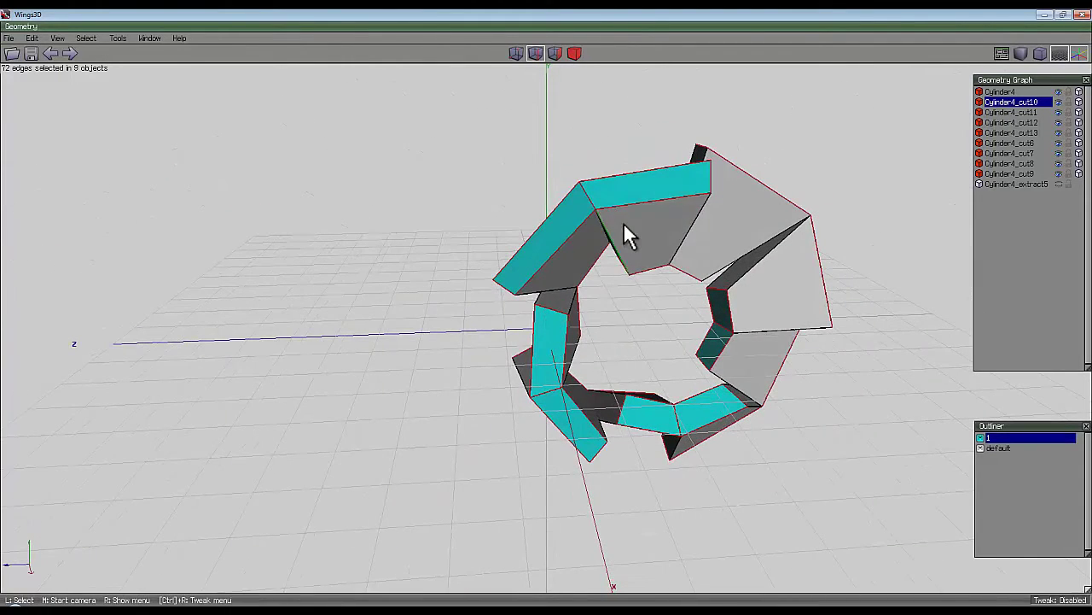
Invert the edge selection to the crosswise side edges of every segment and connect them to form a middle loop on each.
left_click(88, 39)
left_click(124, 160)
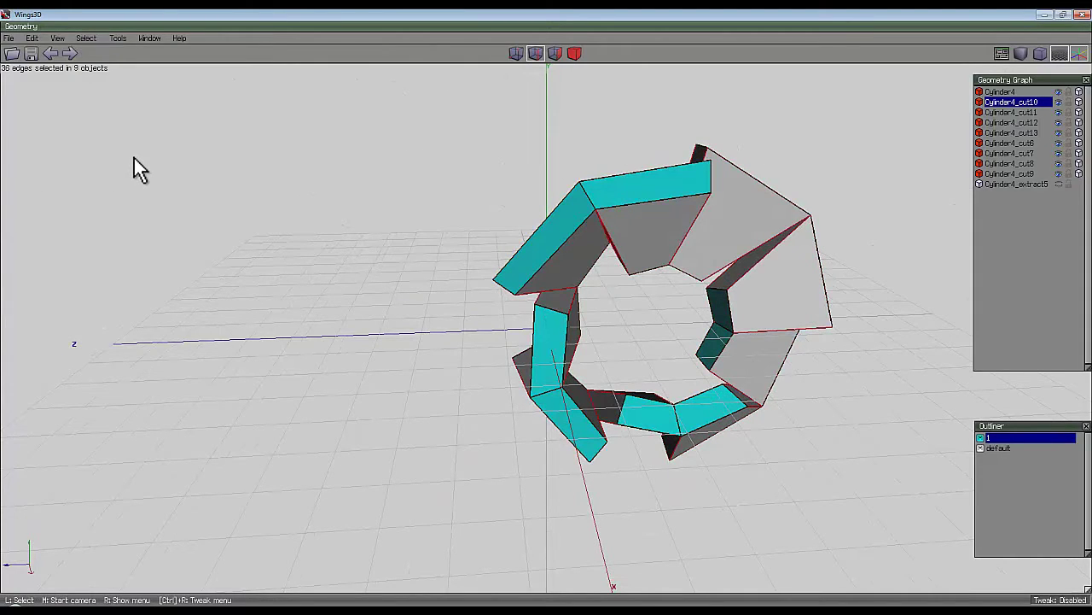
middle_click(177, 175)
left_click(199, 200)
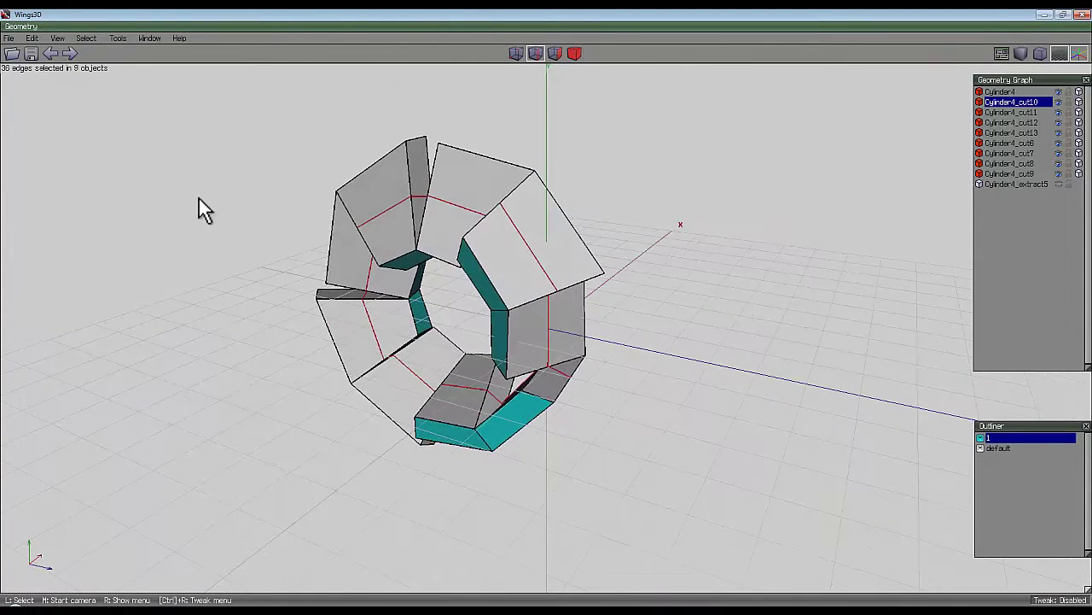
Scale the middle edge loops of all segments uniformly to 50% to narrow the segments at their centers.
right_click(706, 145)
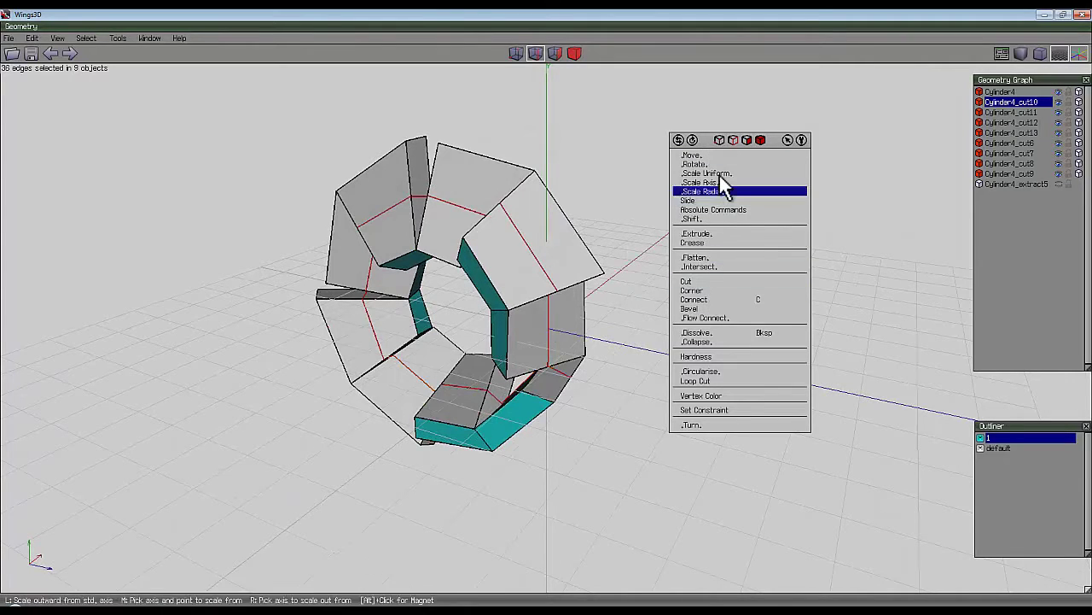
left_click(722, 174)
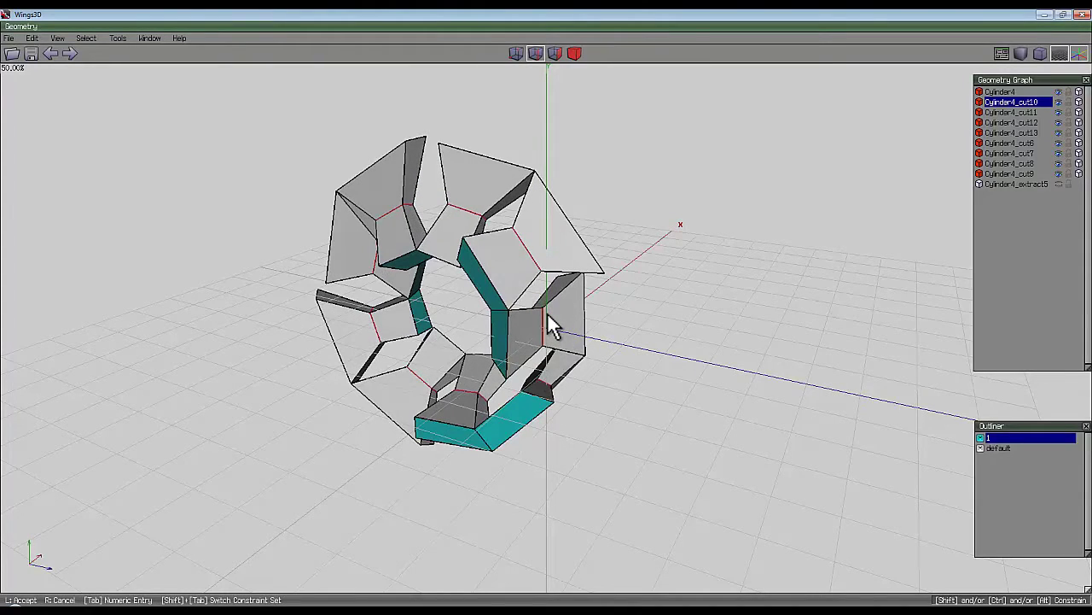
left_click(547, 312)
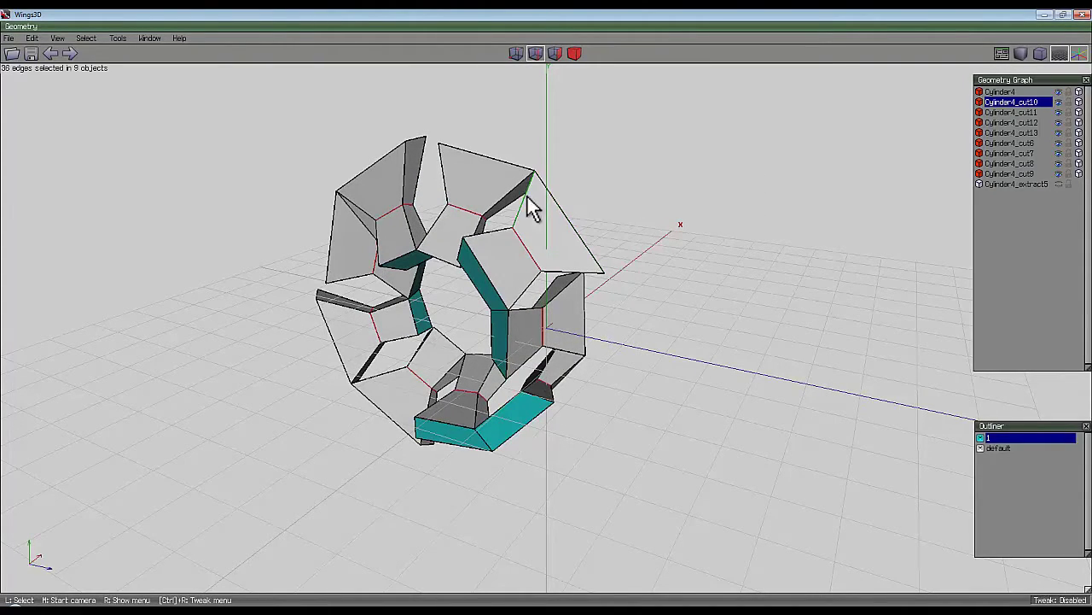
Unhide Cylinder4_extract5, select it together with all segments as whole objects, and weld them into one object.
middle_click_drag(669, 233, 938, 204)
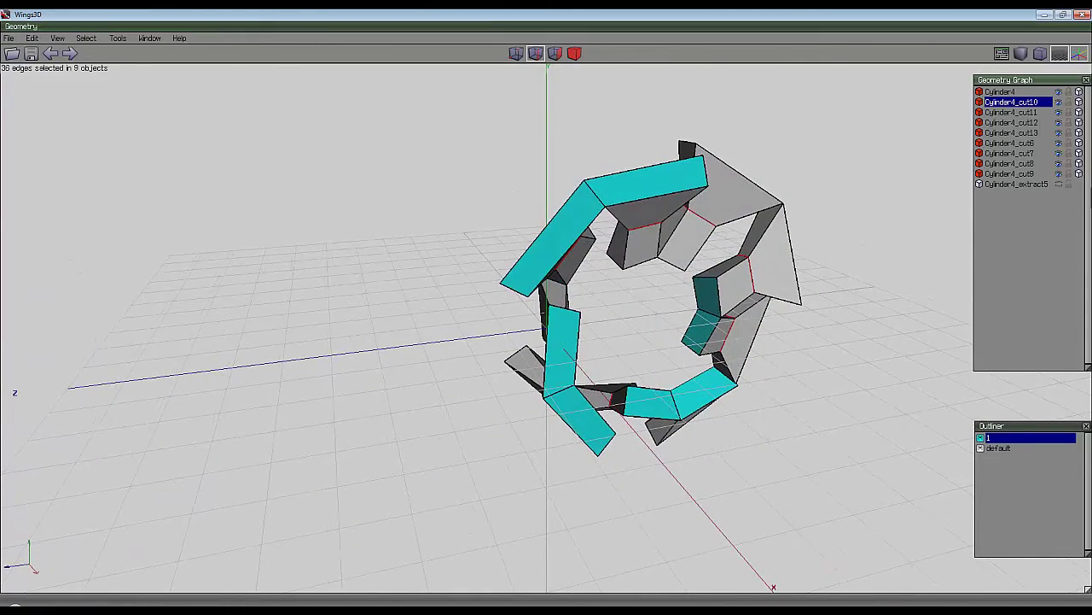
left_click(1058, 183)
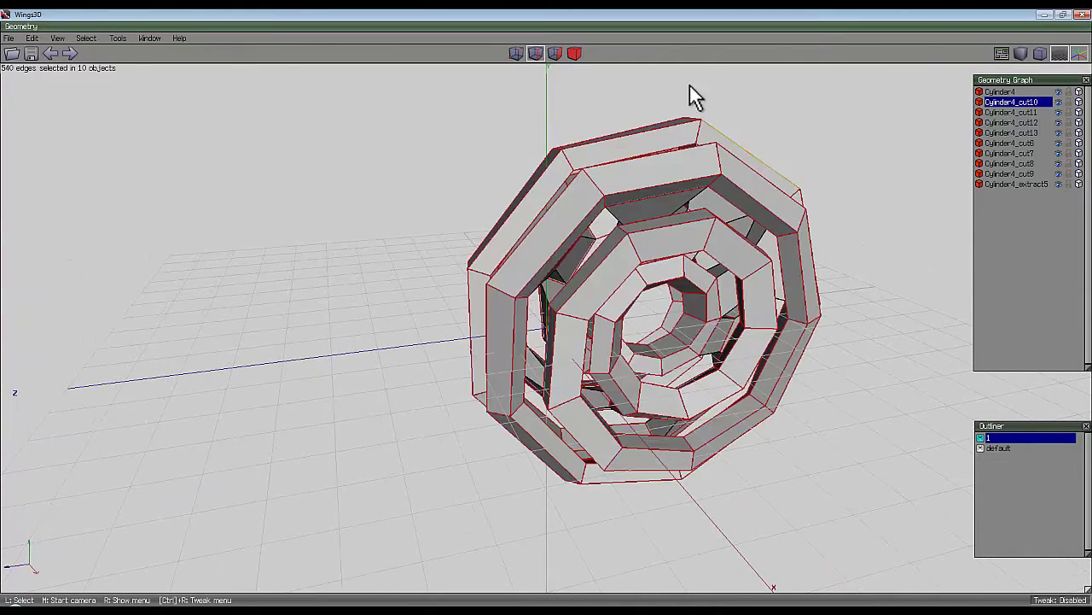
left_click(574, 53)
right_click(455, 116)
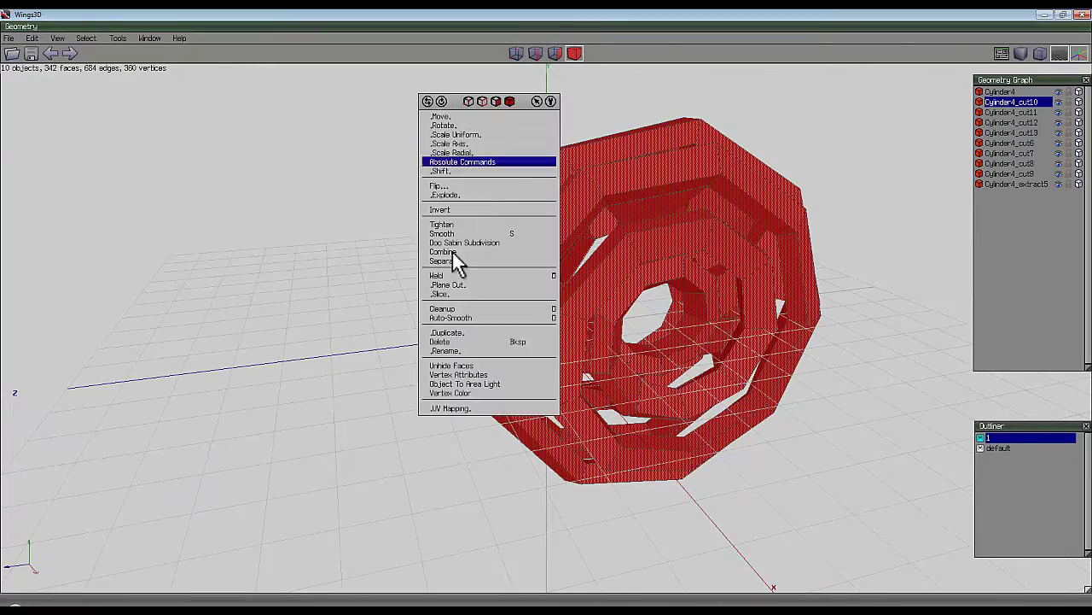
left_click(450, 282)
Apply one Smooth subdivision to the welded Cylinder4 ring.
mouse_move(514, 231)
middle_mouse_down()
mouse_move(555, 325)
mouse_move(509, 217)
middle_mouse_up()
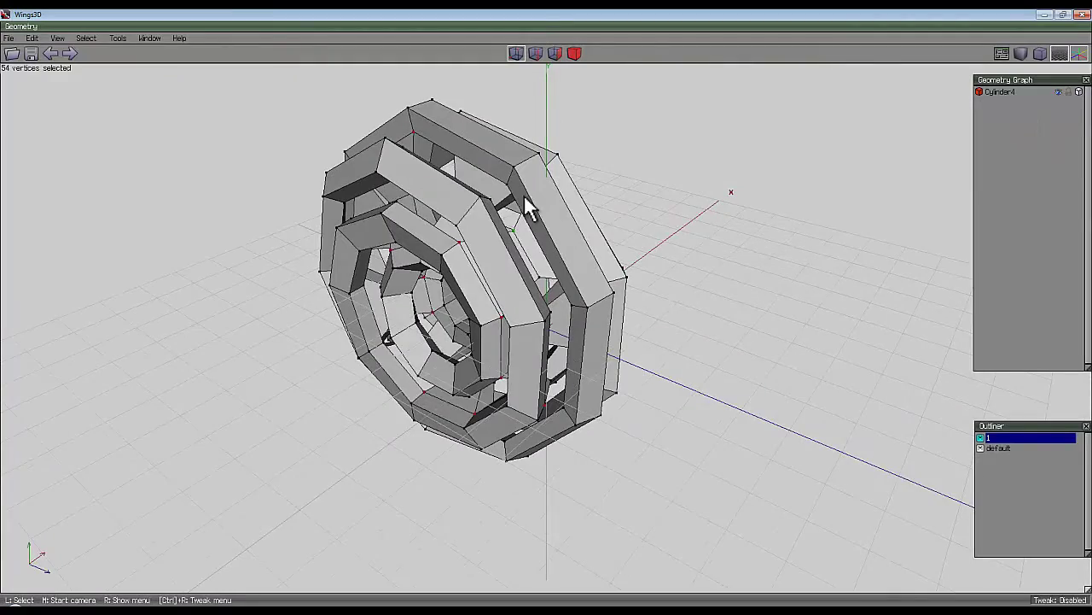
middle_click_drag(550, 324, 589, 203)
middle_click_drag(654, 236, 749, 207)
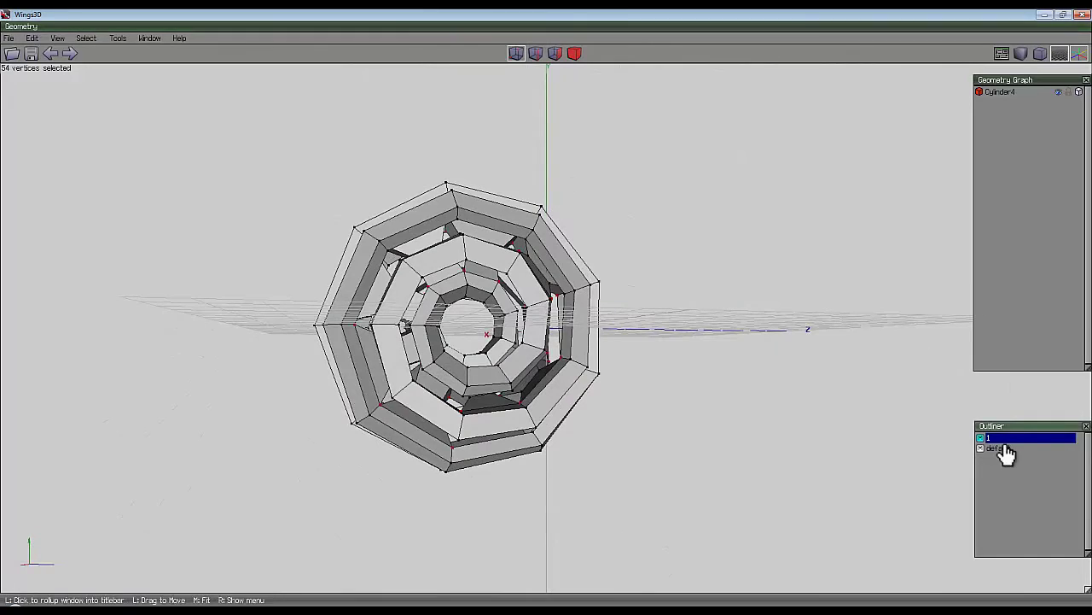
middle_click(547, 313)
left_click(547, 316)
left_click(574, 55)
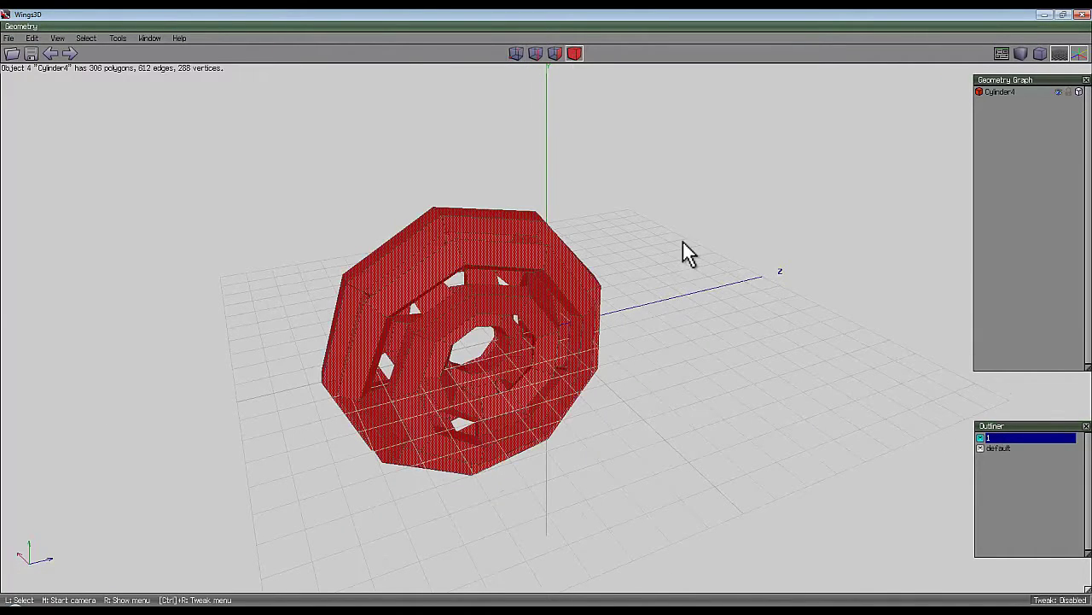
right_click(608, 176)
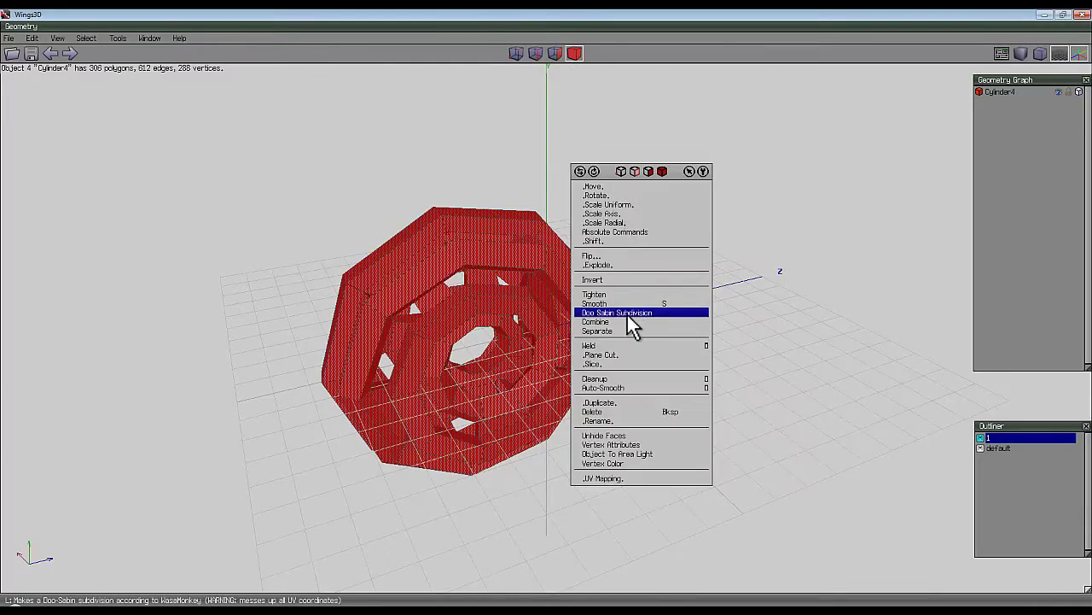
key("2")
middle_click(620, 222)
left_click(621, 224)
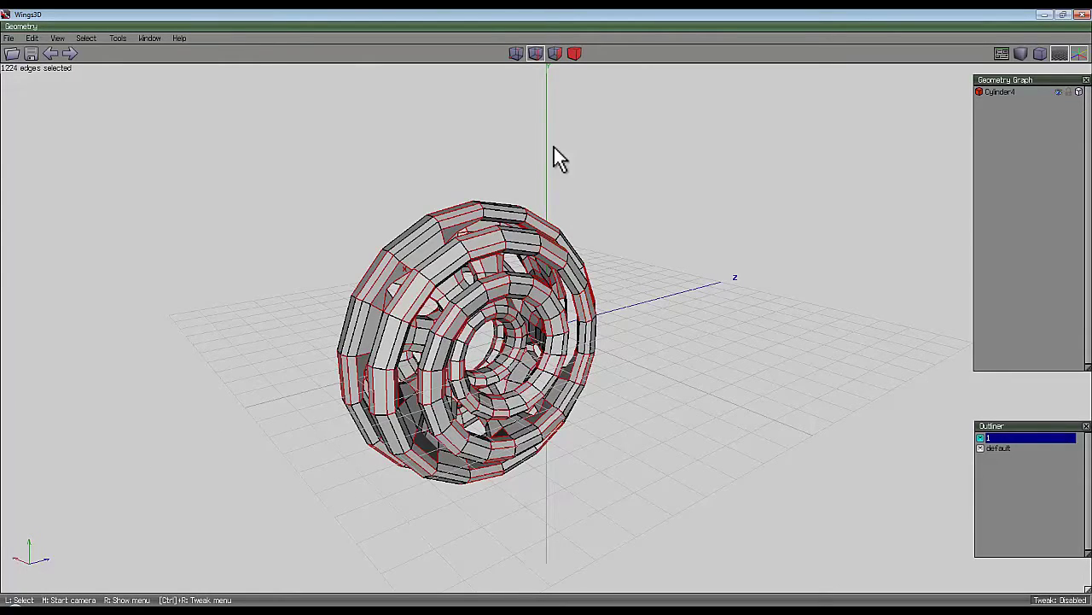
Smooth the whole Cylinder4 ring two more times and clear the selection.
left_click(574, 52)
middle_click(581, 224)
left_click(581, 224)
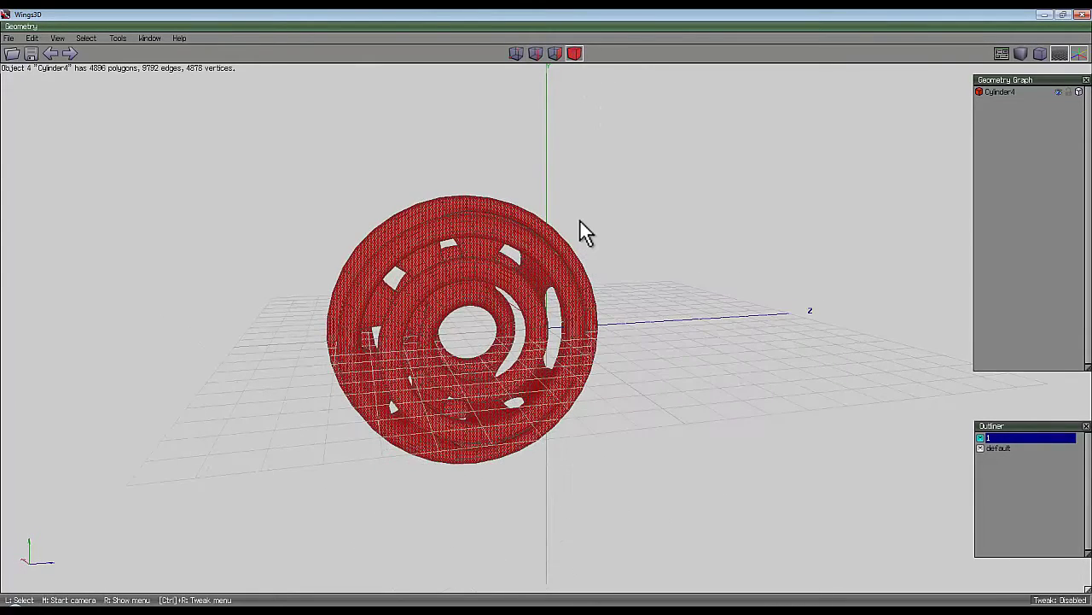
key("s")
middle_click(593, 262)
left_click(556, 291)
key("space")
Inspect the smoothed ring up close and from the other side, and select it as a whole object.
scroll(518, 211, "up", 5)
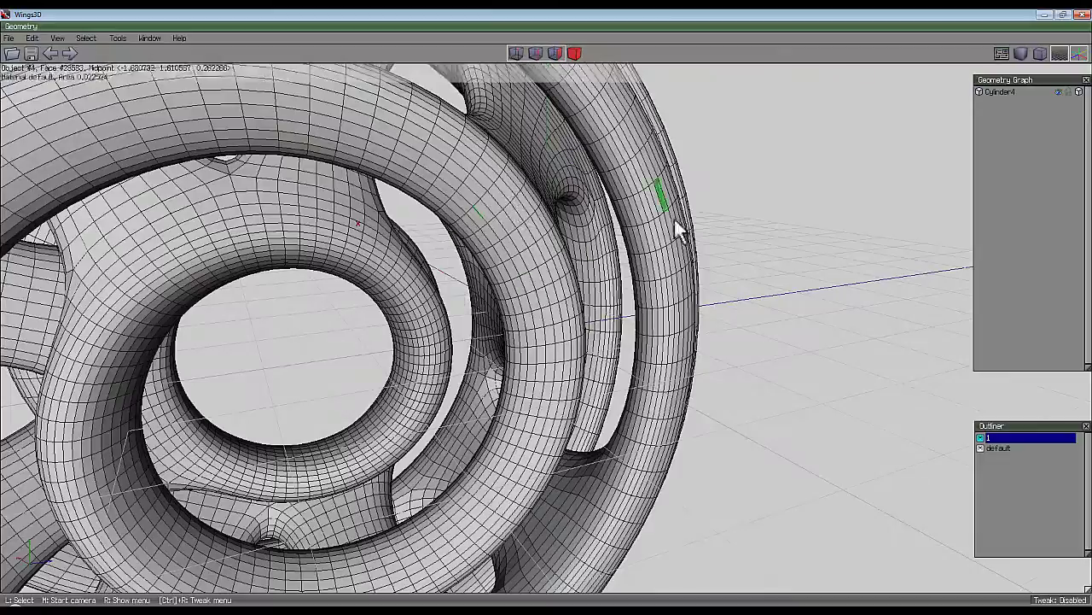
scroll(574, 179, "down", 1)
scroll(599, 271, "down", 5)
middle_click(602, 286)
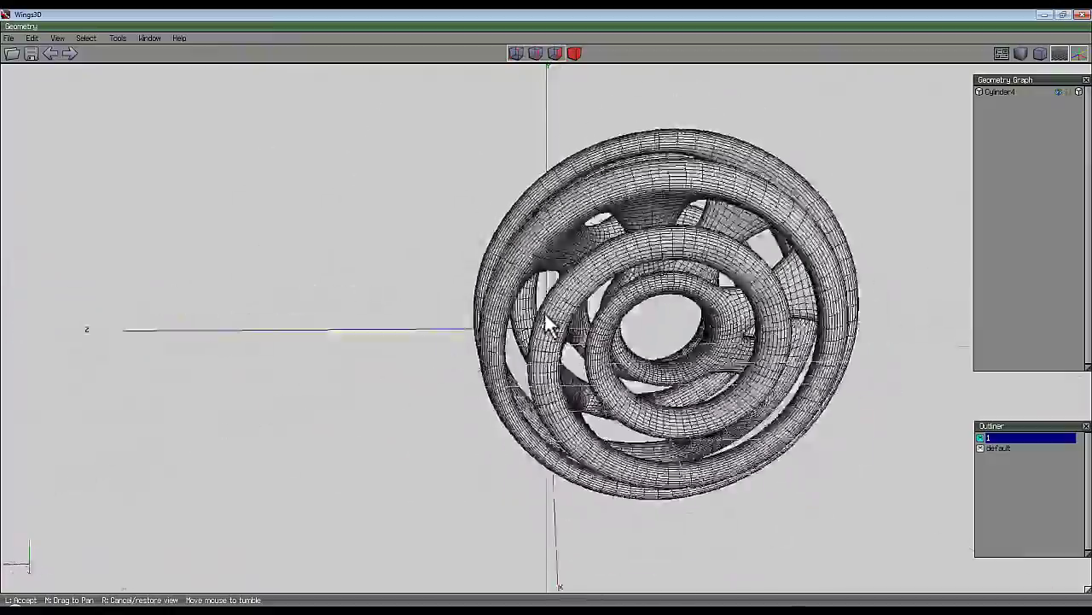
left_click(550, 318)
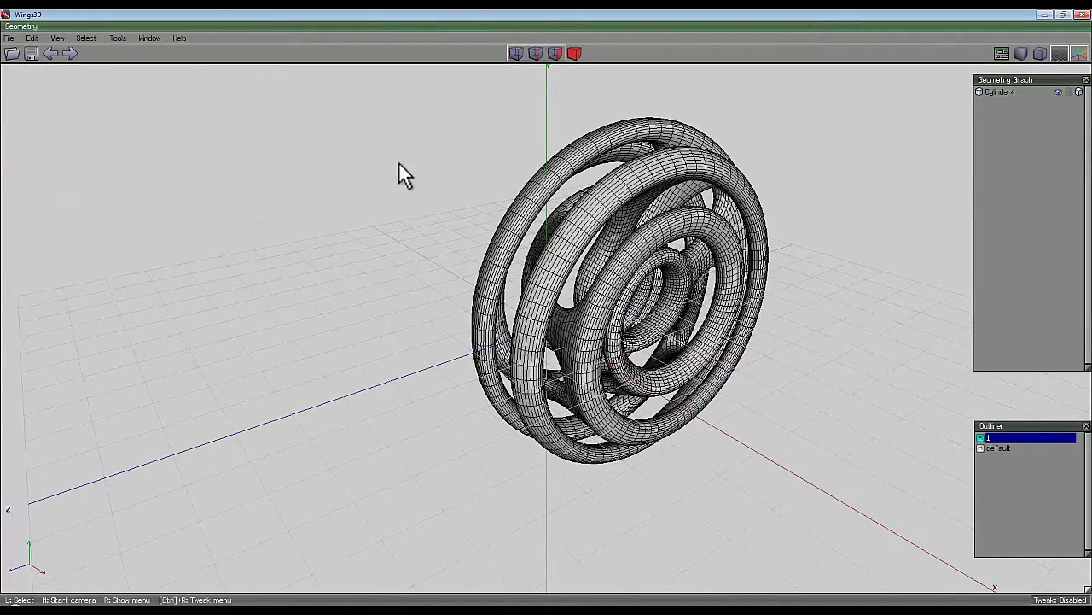
left_click(575, 55)
left_click(610, 203)
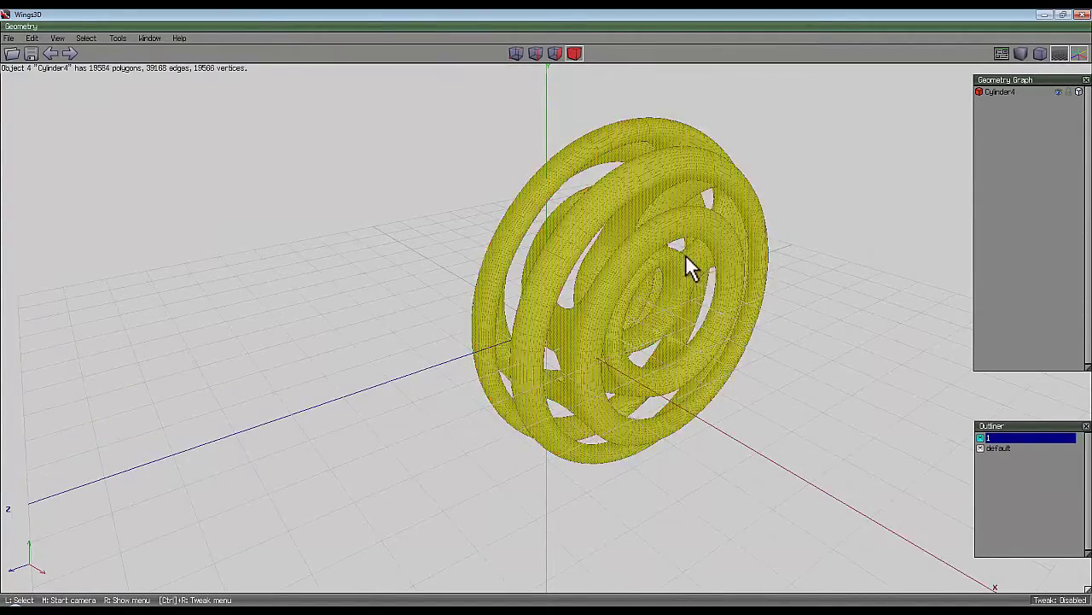
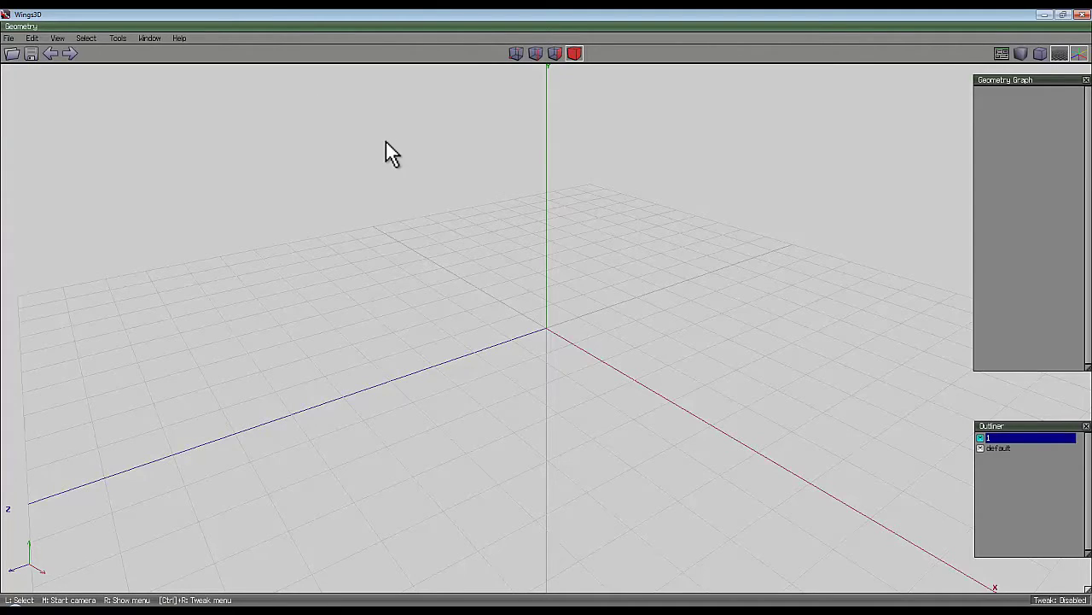
Create a cylinder with 4 sections.
right_click(490, 171)
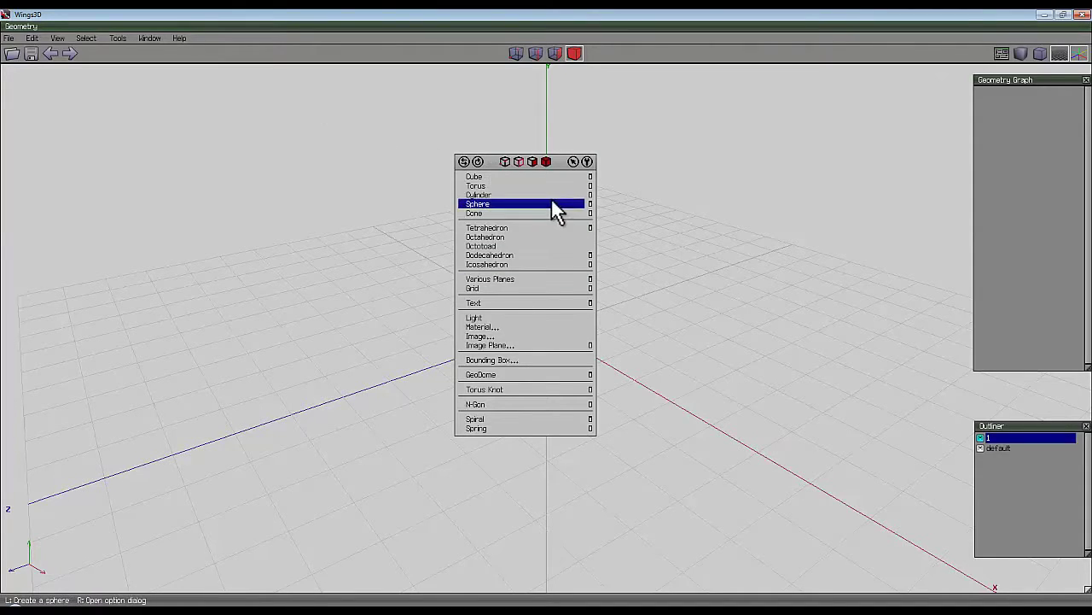
left_click(589, 194)
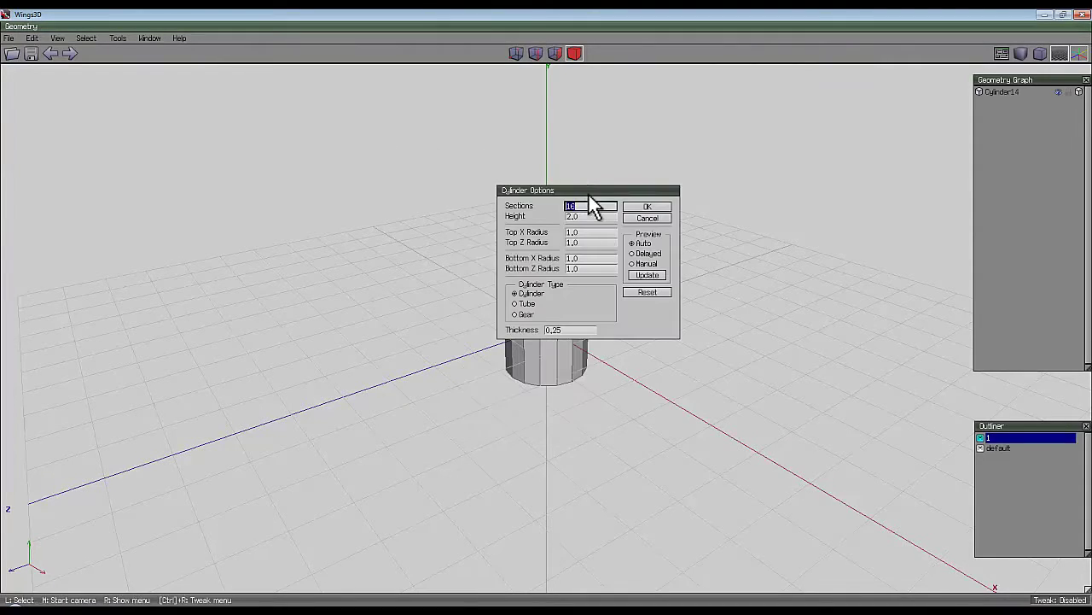
type("4")
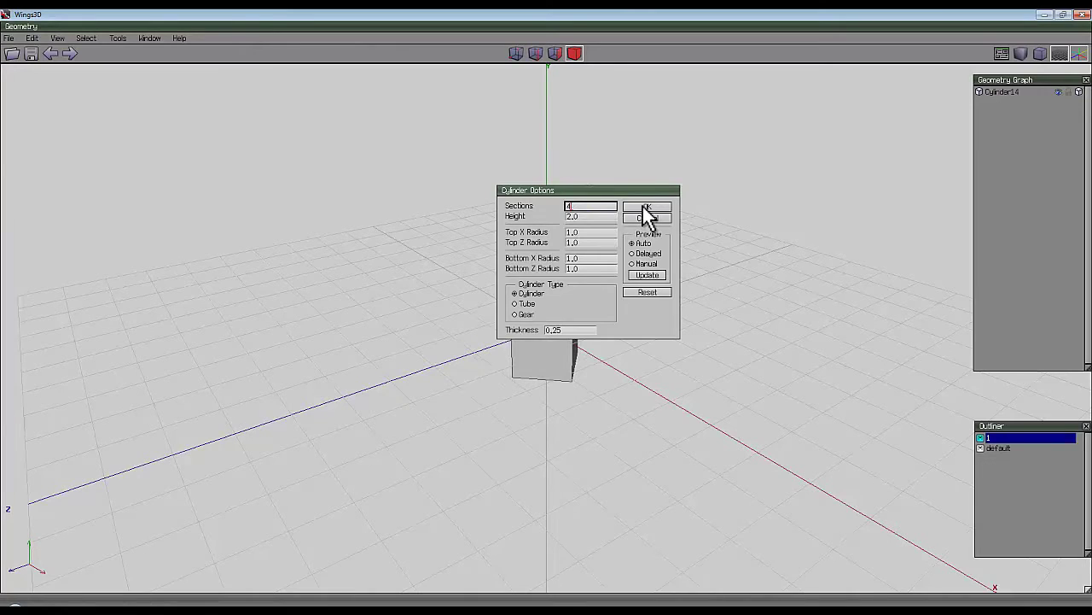
left_click(647, 206)
Select the cylinder's top face and sweep it with a distance of 2.
left_click(553, 290)
left_click(609, 231)
middle_click(554, 324)
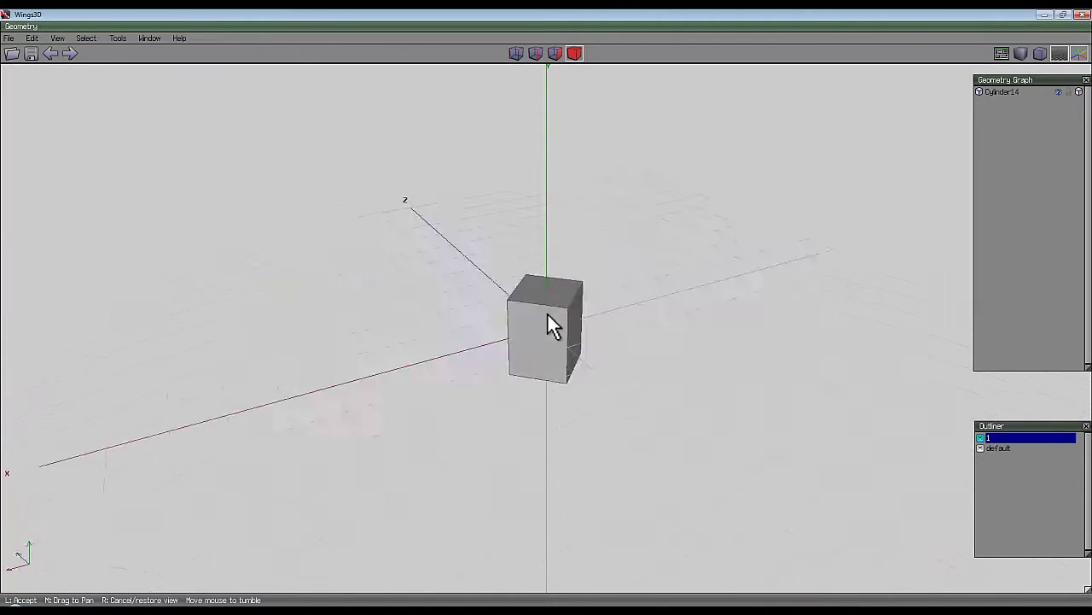
left_click(609, 221)
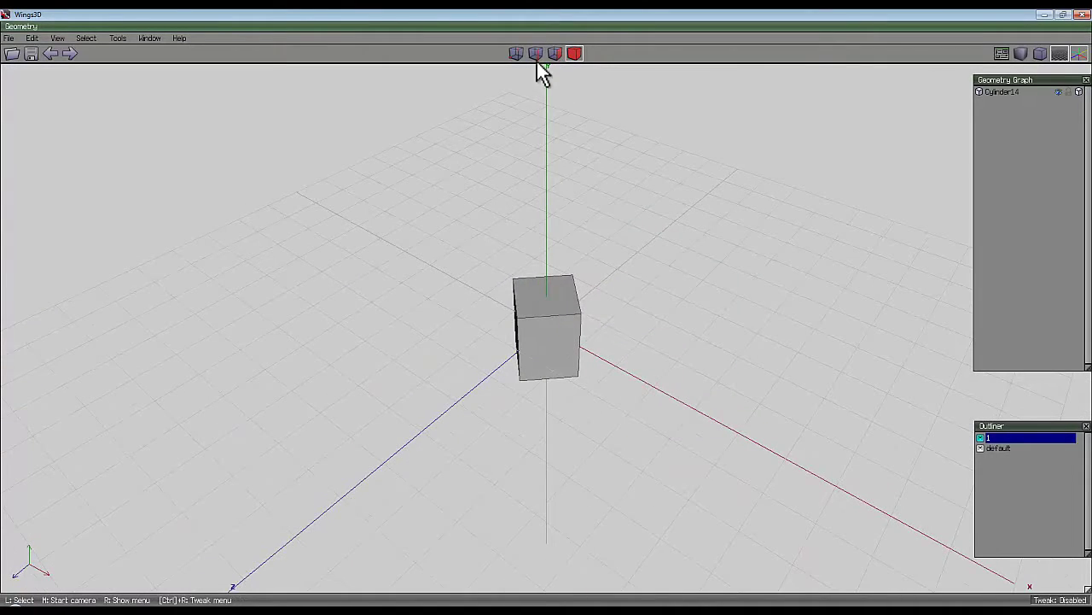
key("f")
left_click(556, 298)
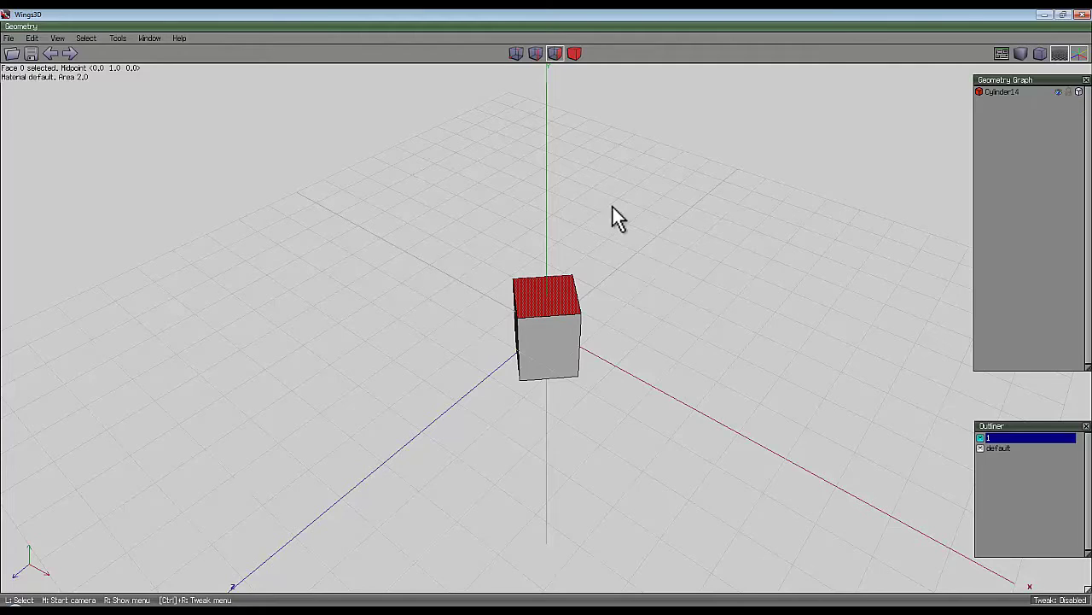
right_click(555, 169)
left_click(560, 277)
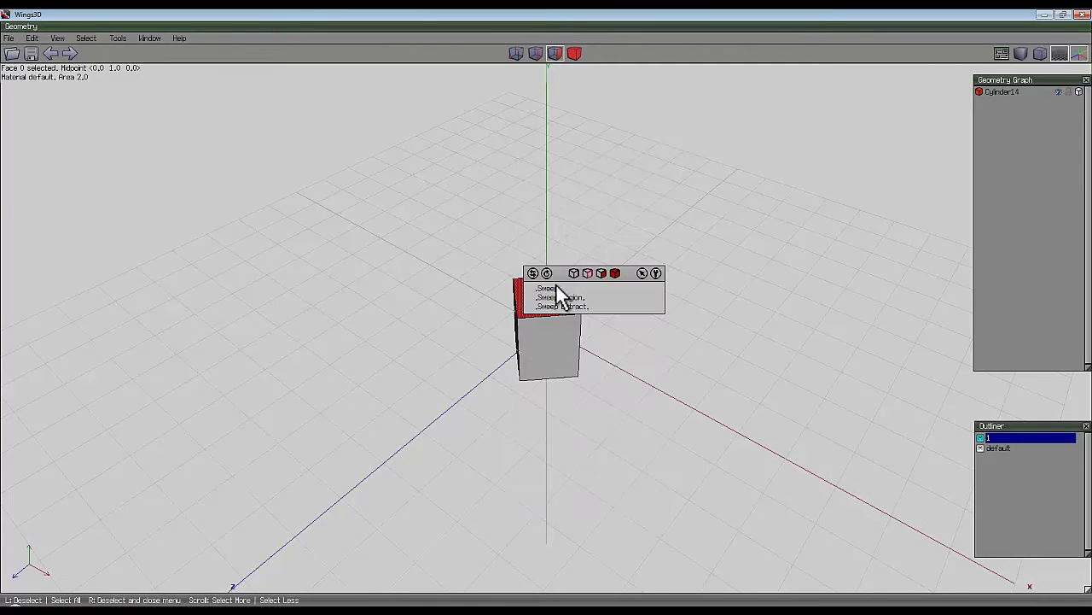
left_click(557, 290)
left_click(542, 312)
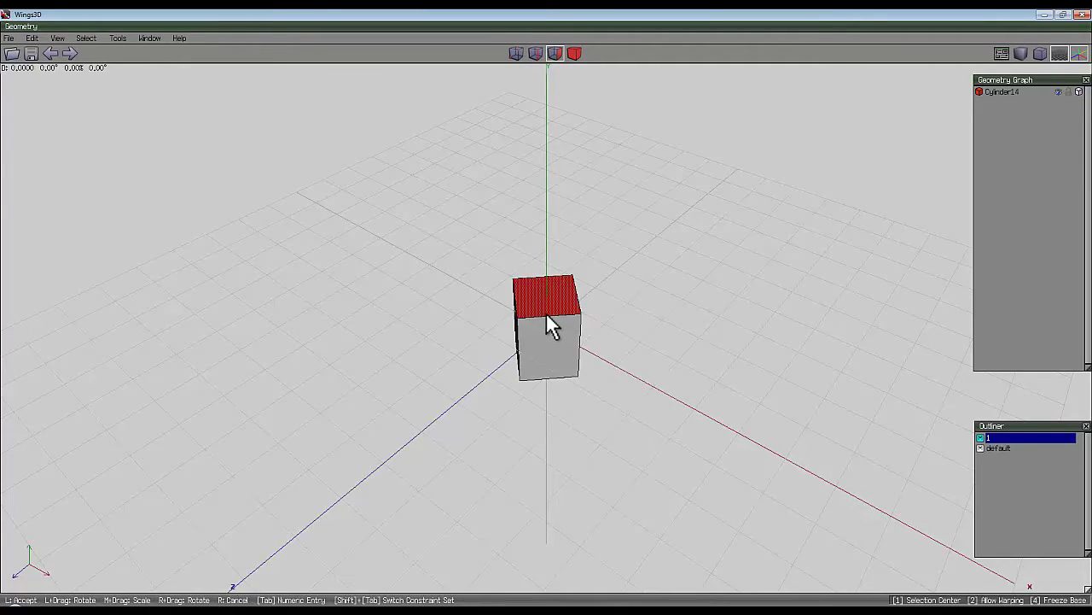
key("Tab")
type("2")
key("Tab")
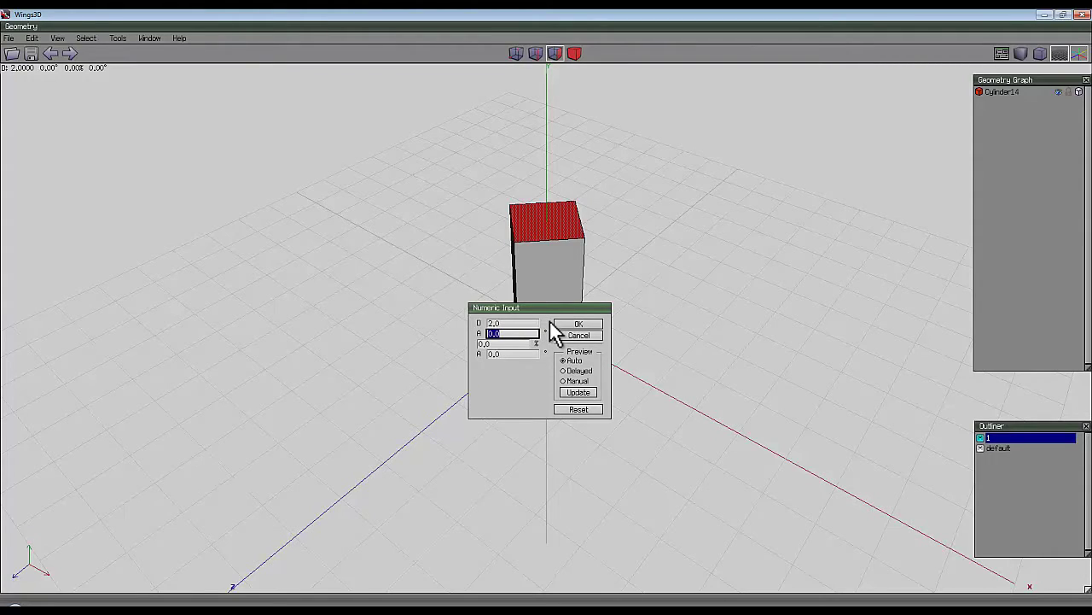
Set the sweep's bend angle to 16.3636363636° and its final rotation angle to 8.18181818°, leaving the scale at 0%.
type("1")
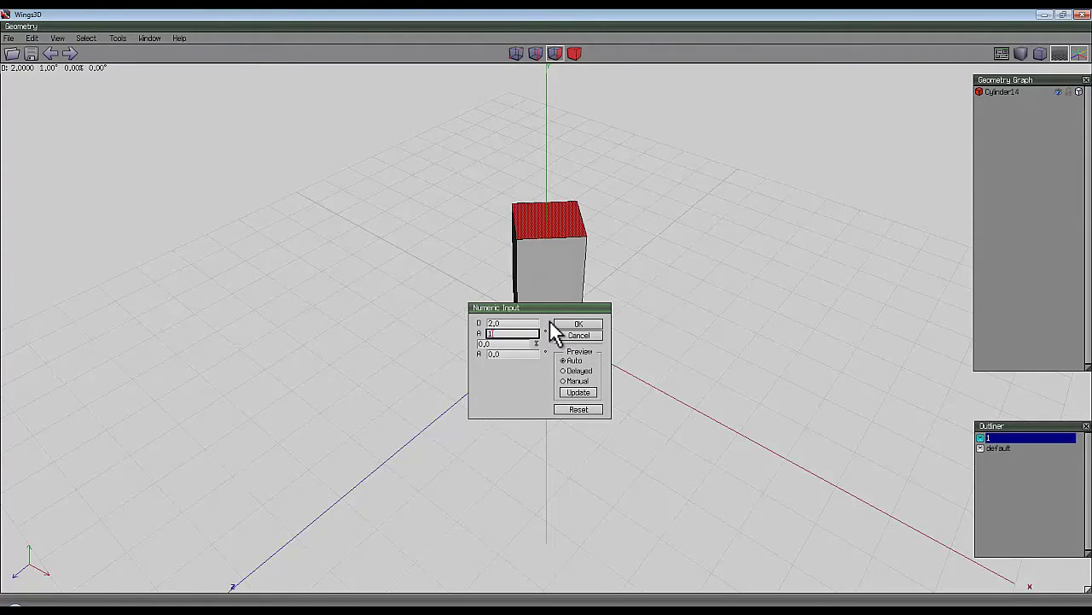
type("6.3636363636")
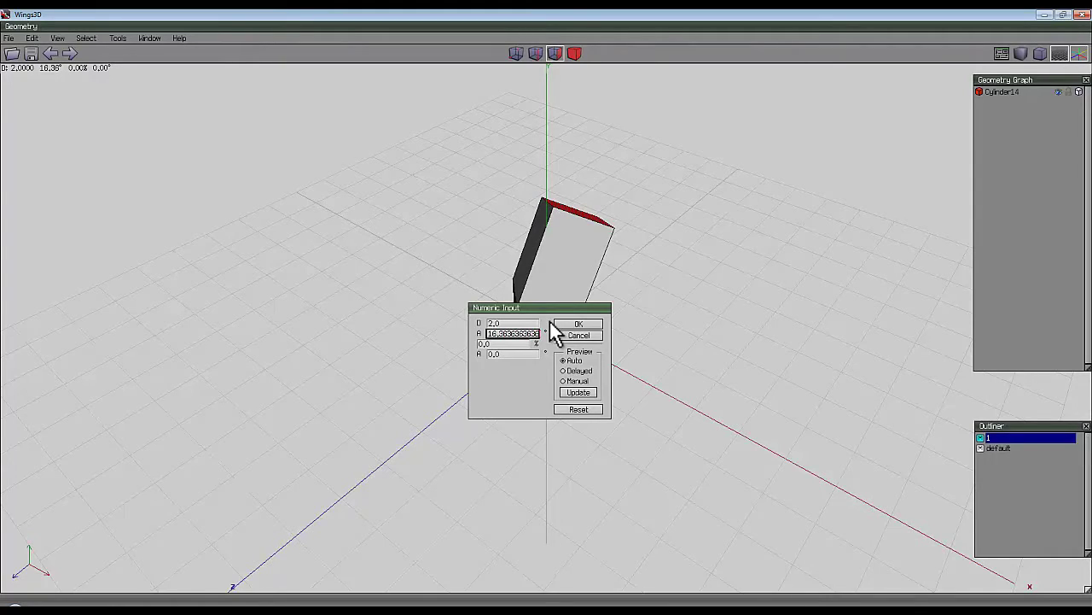
key("Tab")
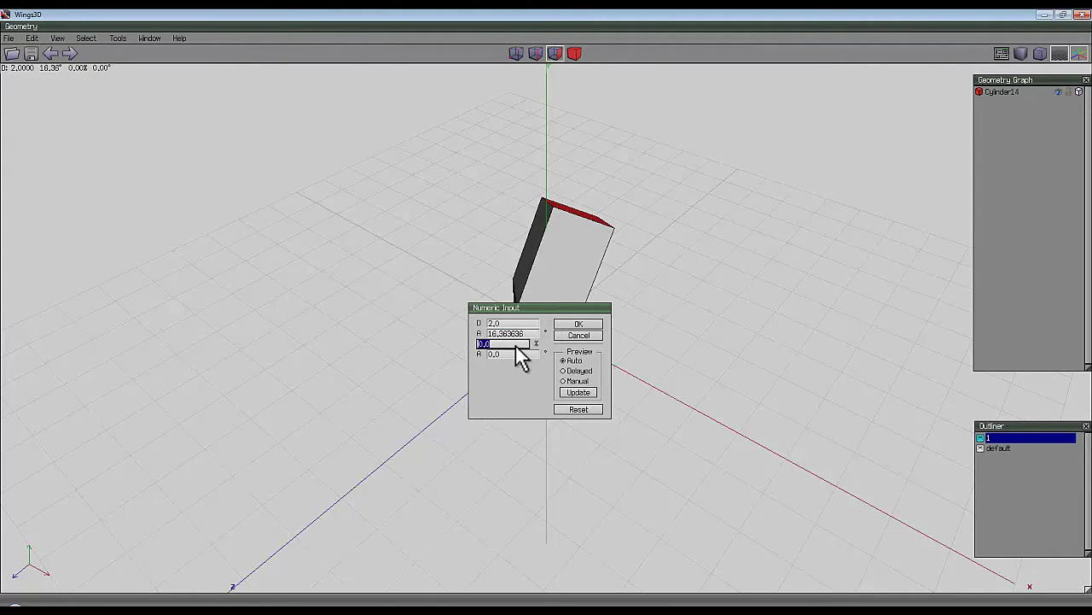
key("Tab")
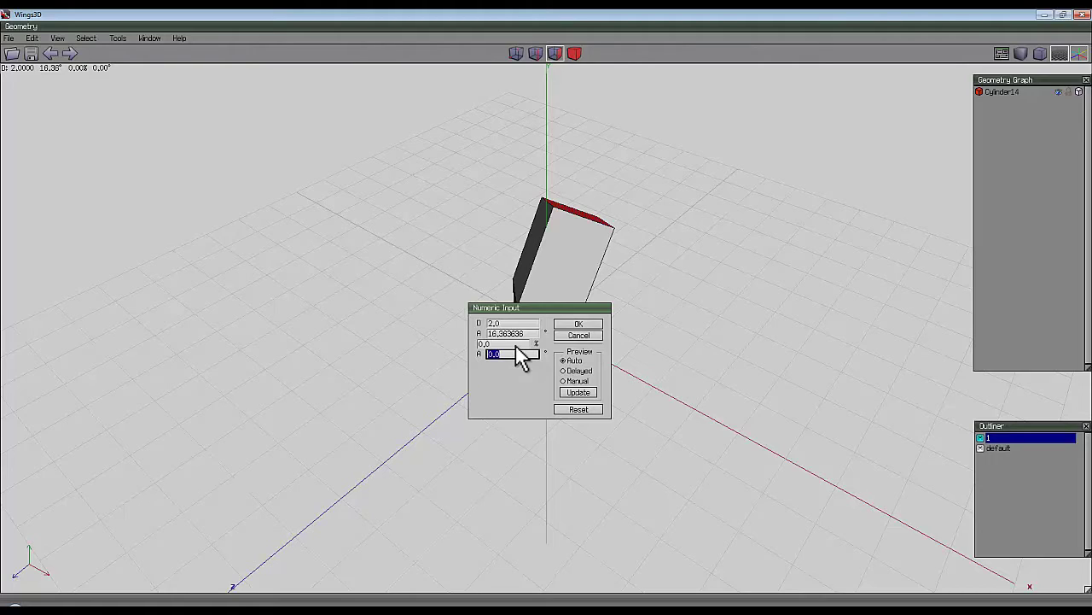
type("8.18181818")
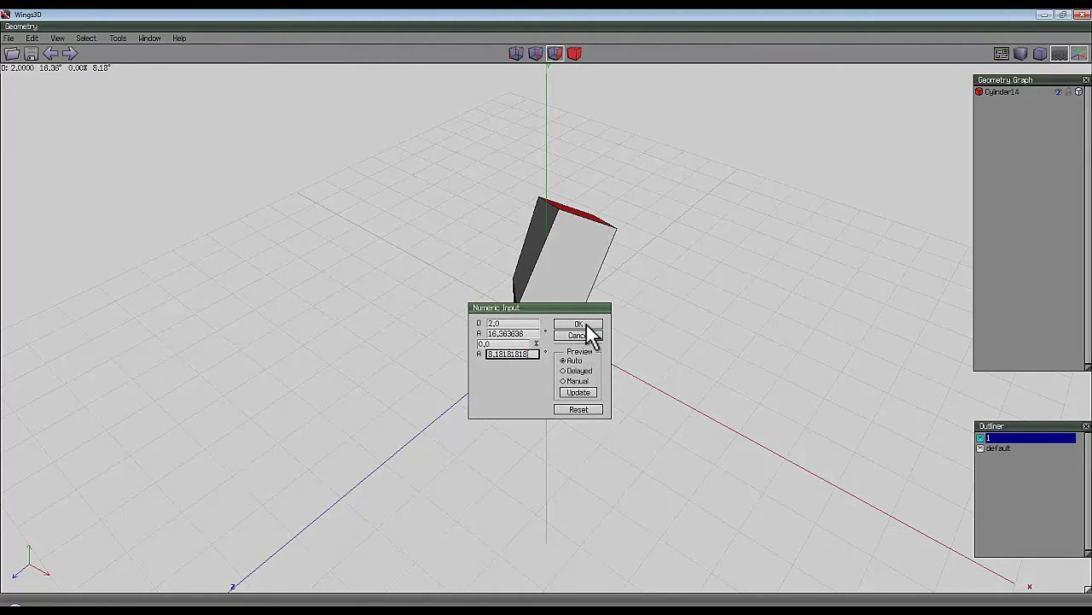
left_click(587, 325)
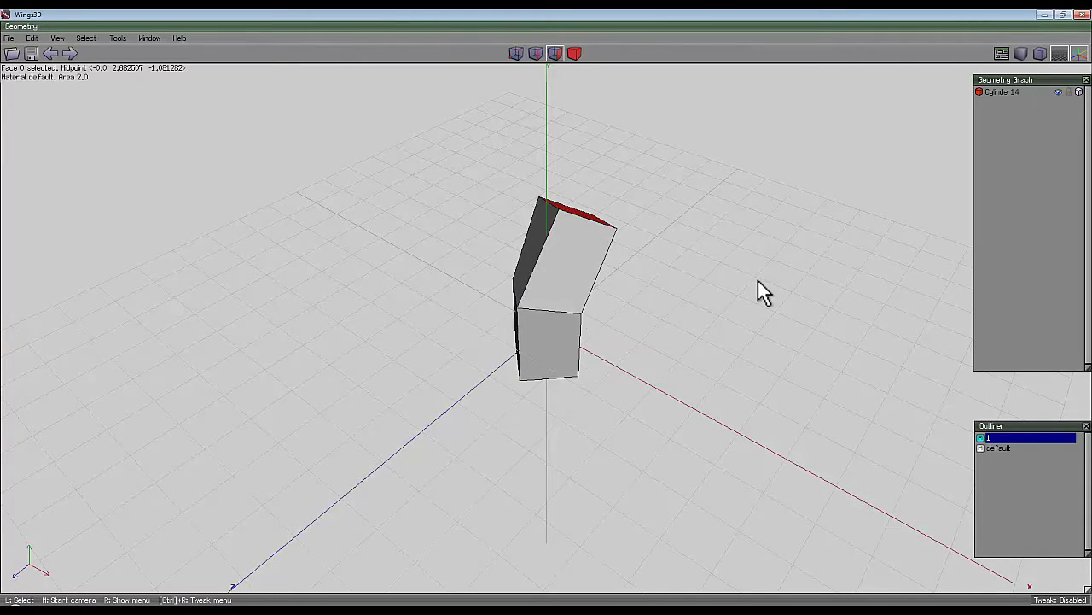
Repeat the twisted sweep until the segments run all the way round into a ring.
key("d")
key("d")
key("d")
key("d")
key("d")
key("d")
key("d")
key("d")
key("d")
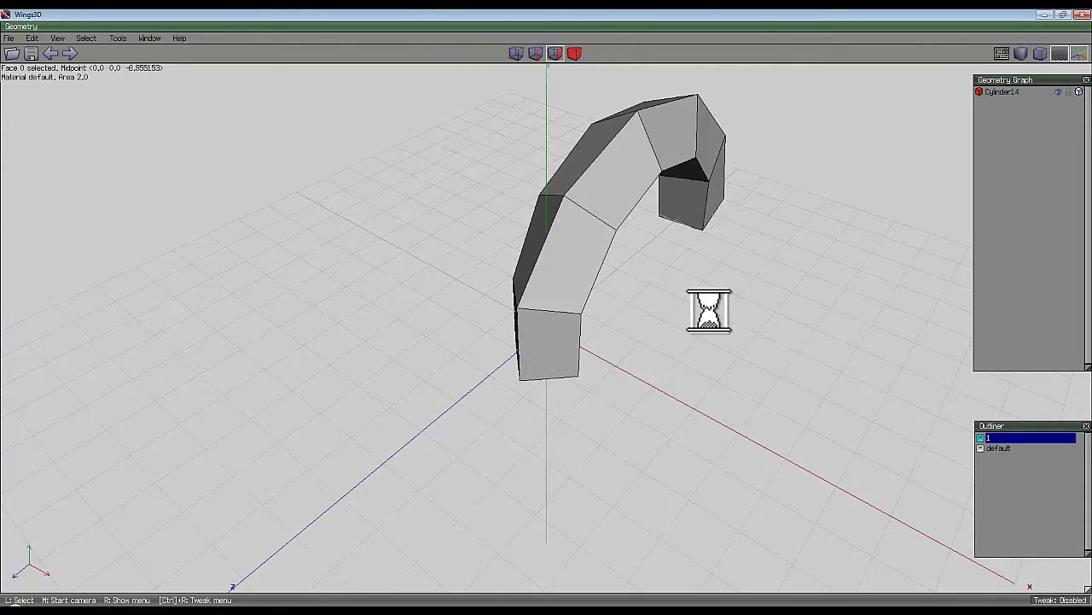
key("d")
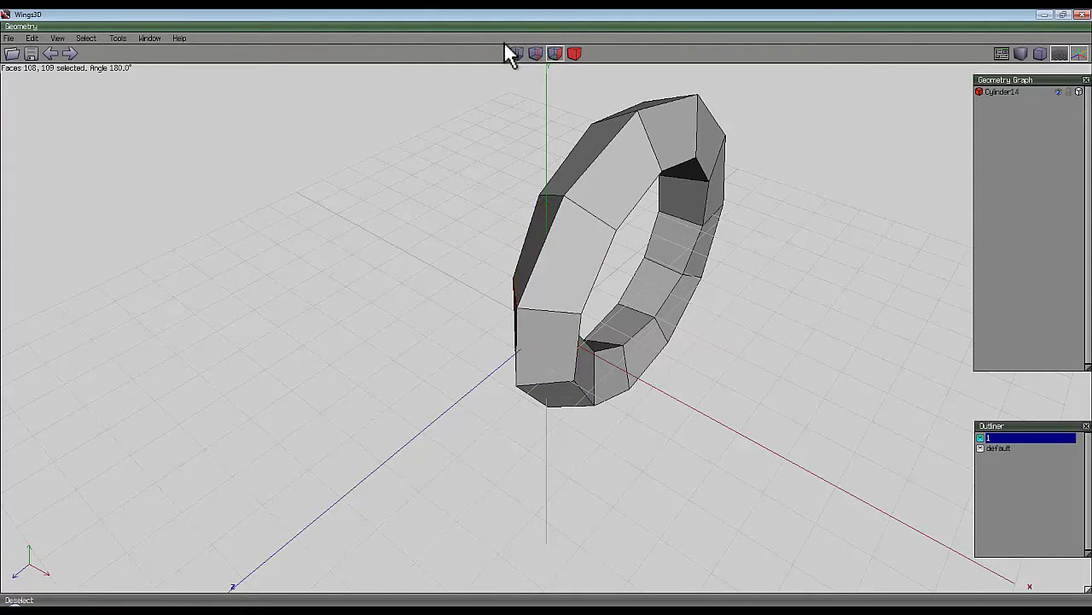
Select the whole ring object and weld its meeting ends together.
left_click(574, 53)
left_click(567, 141)
right_click(568, 150)
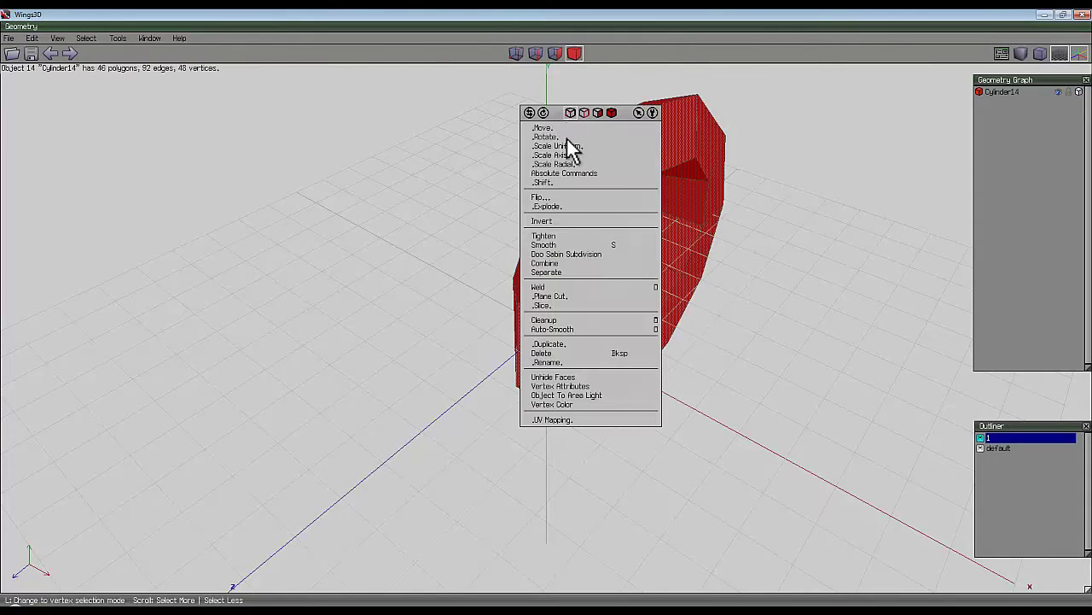
left_click(556, 296)
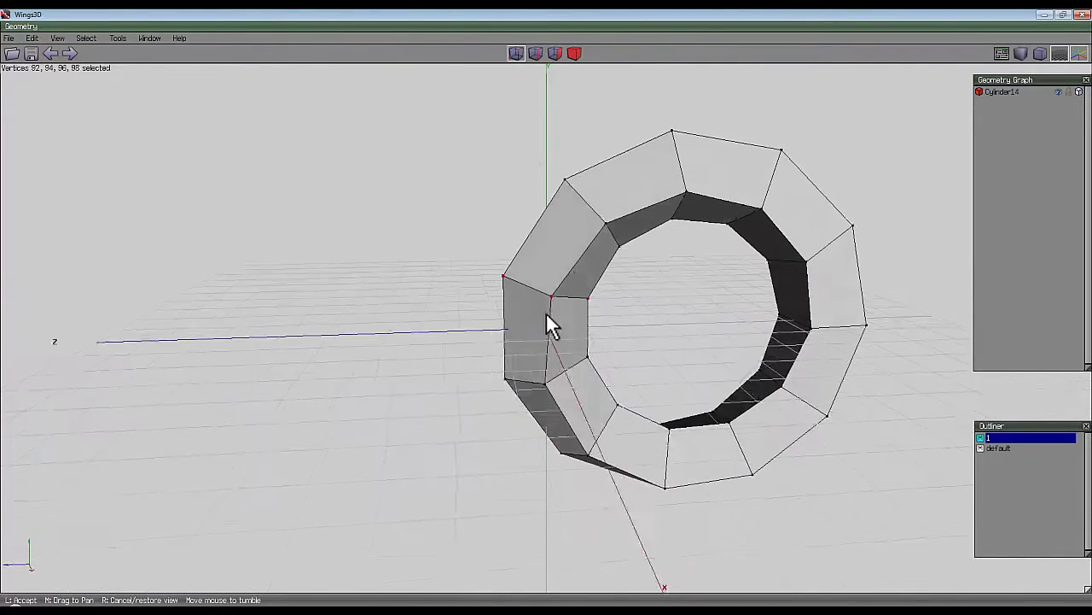
Select a lengthwise edge of the ring together with all similar edges and bevel them by 0.64.
left_click(624, 248)
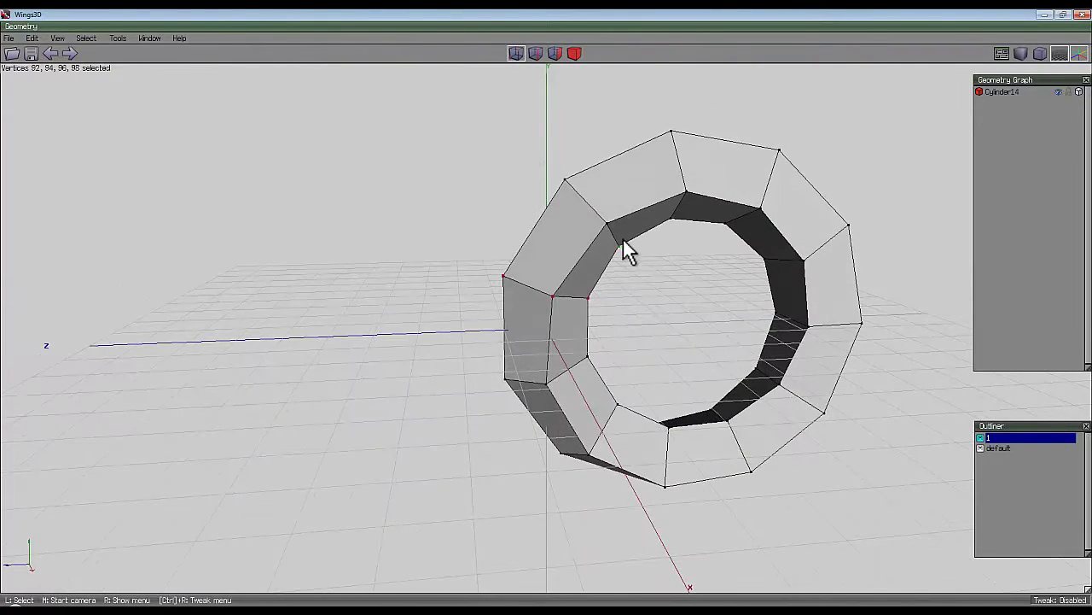
left_click(536, 53)
left_click(586, 248)
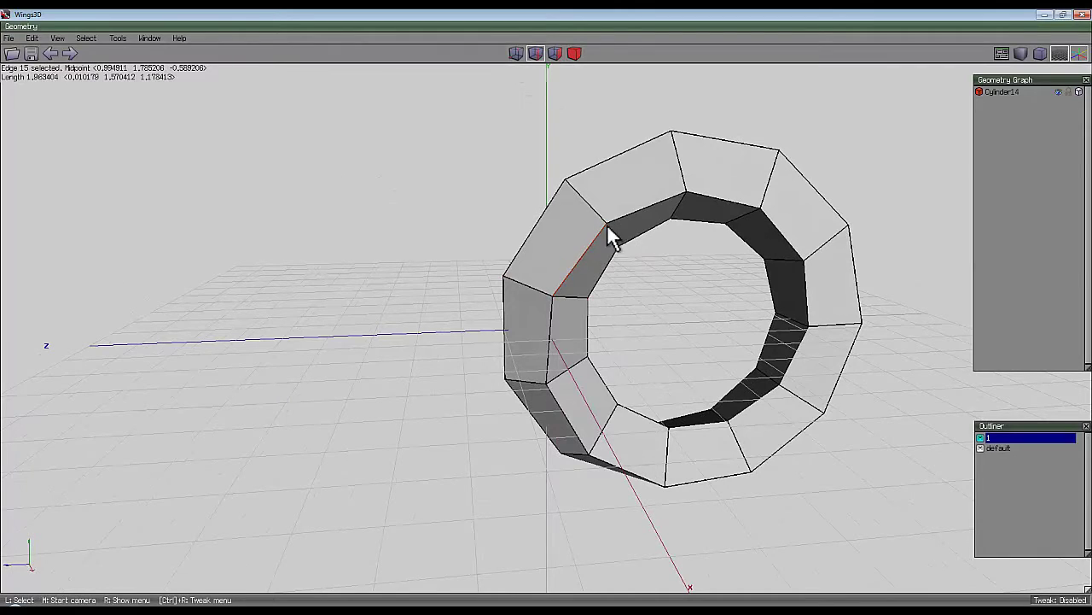
key("i")
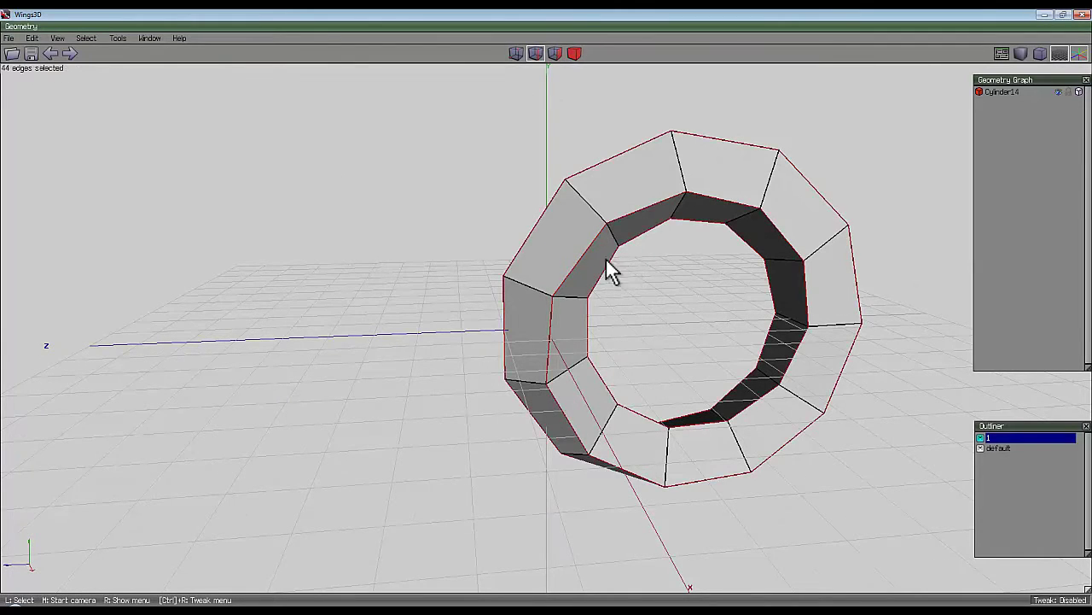
right_click(411, 173)
left_click(414, 343)
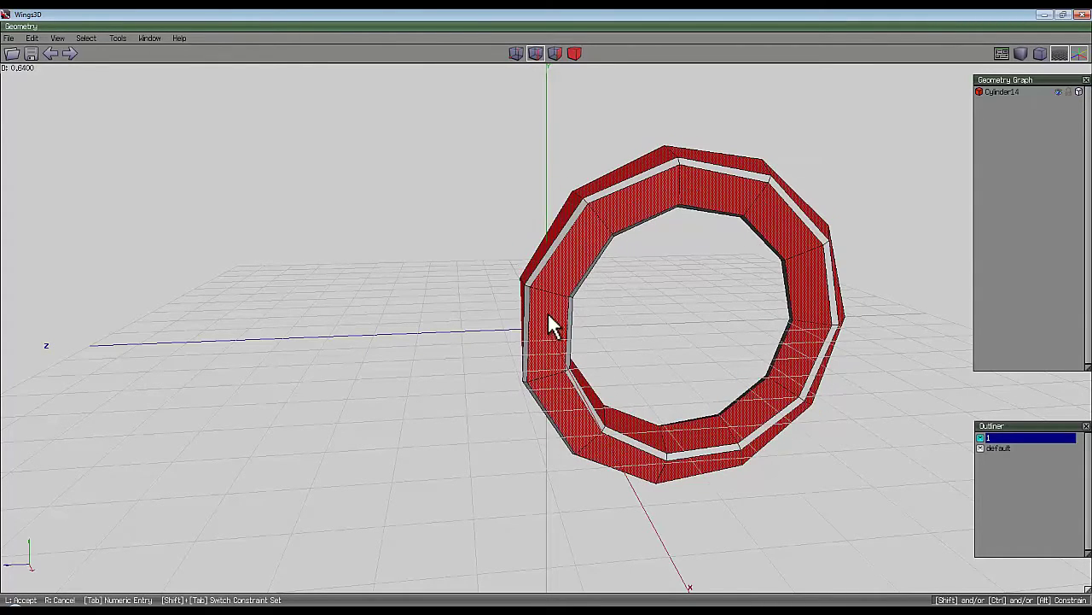
left_click(550, 327)
Extrude the ring's selected band faces outward by 1.0.
middle_click_drag(546, 324, 381, 349)
right_click(450, 221)
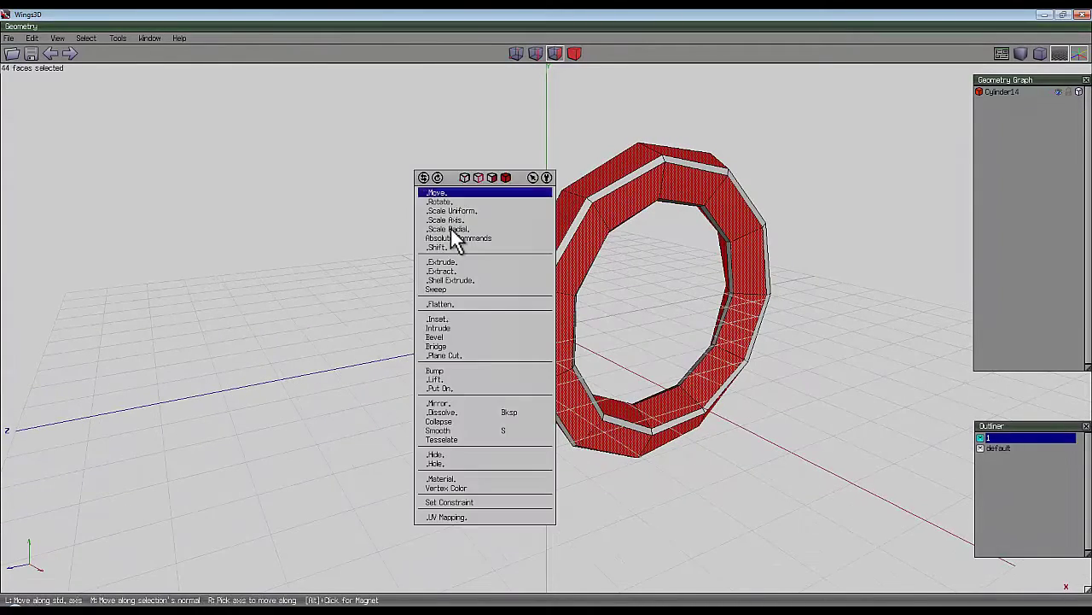
left_click(454, 263)
left_click(454, 278)
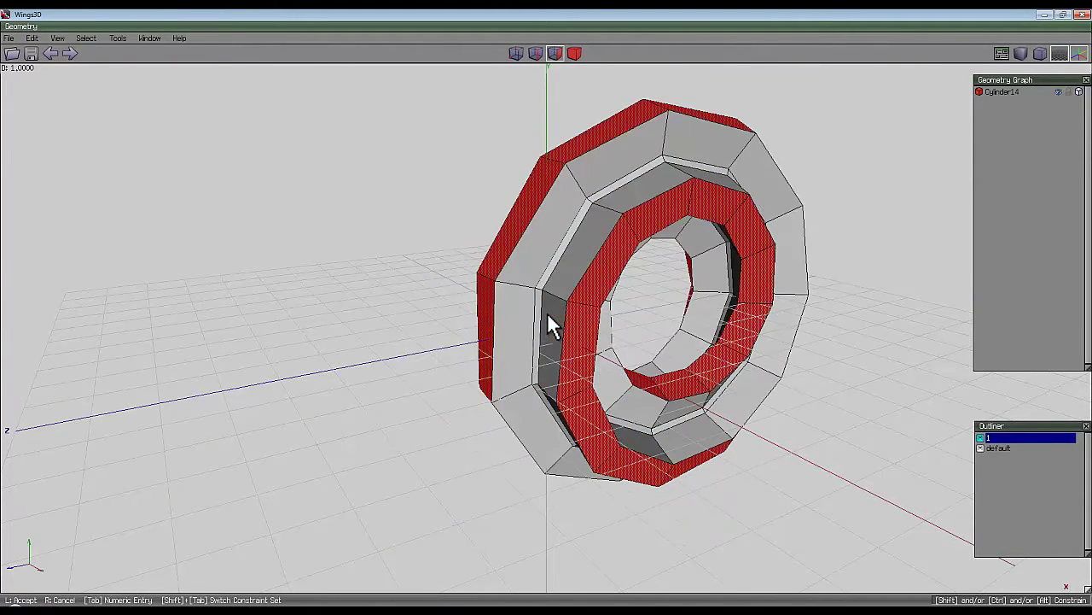
left_click(550, 327)
Extract the selected band faces at a distance of 1.0 and hide the extracted object.
right_click(483, 196)
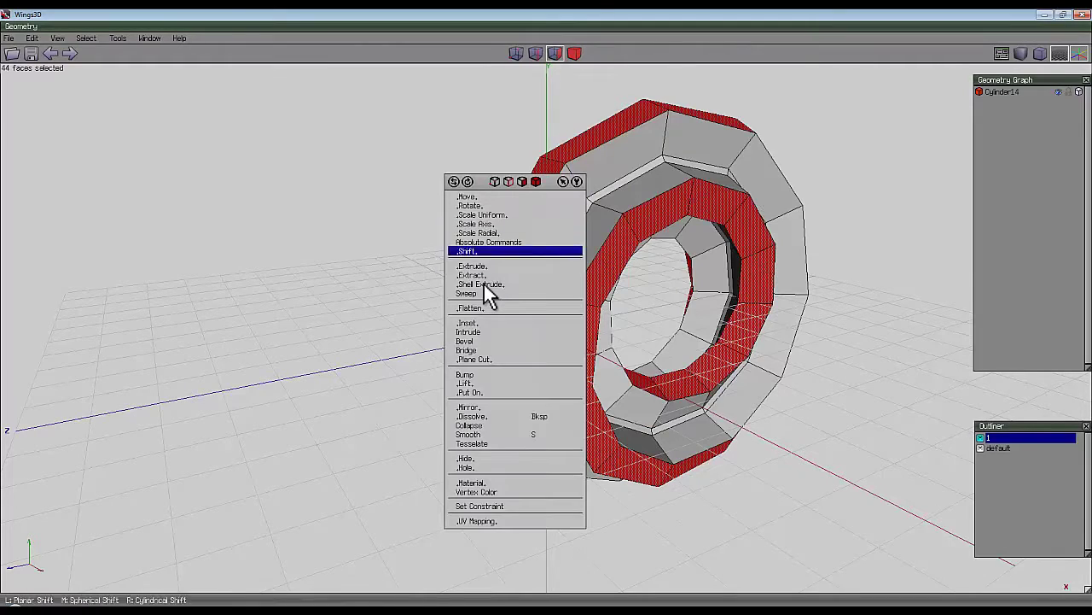
left_click(488, 288)
left_click(486, 296)
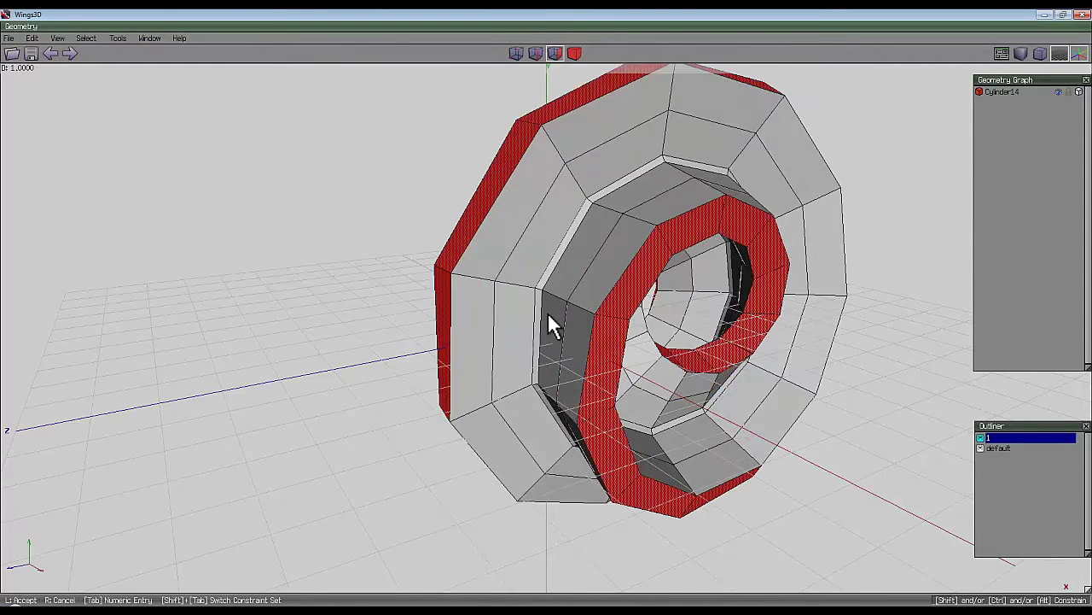
left_click(468, 305)
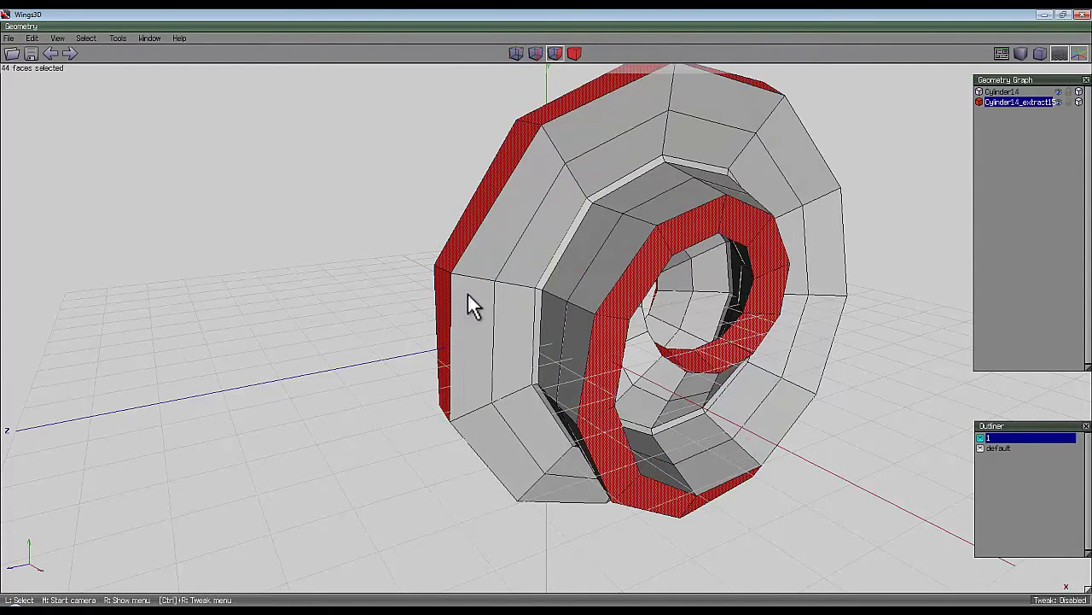
left_click(1059, 103)
Try selecting a crosswise edge on the ring's outer band and every second edge in its edge ring, using an interval of 2.
middle_click_drag(825, 185, 653, 238)
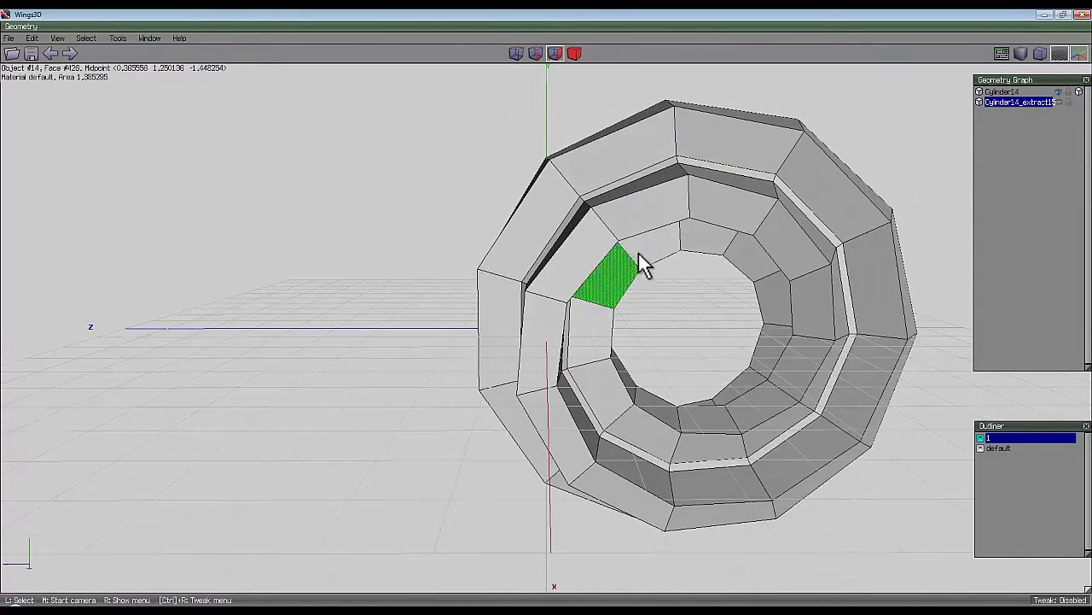
middle_click_drag(541, 110, 583, 228)
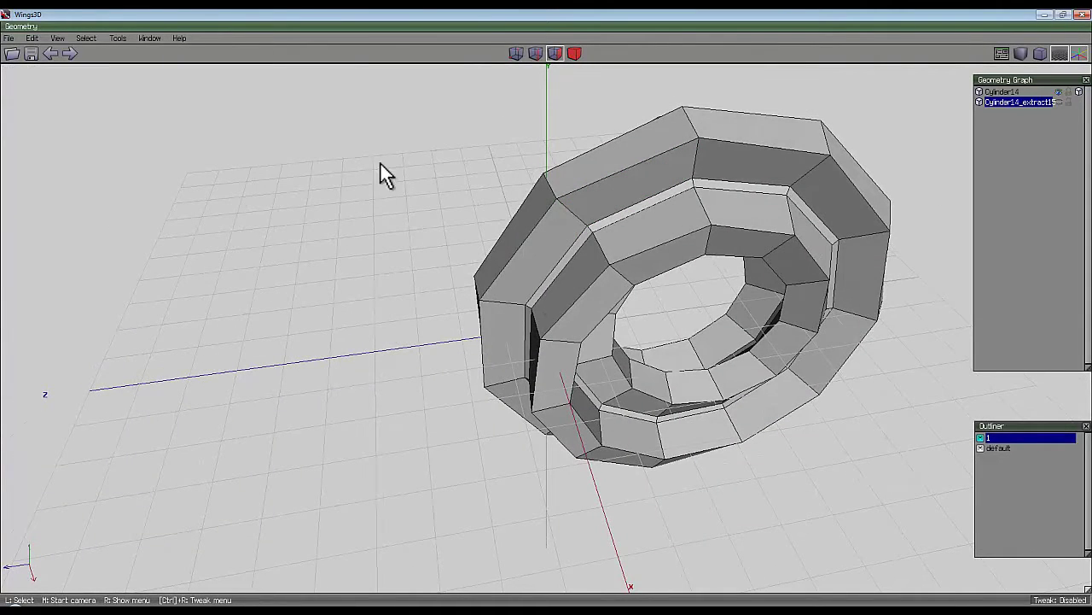
key("e")
left_click(546, 179)
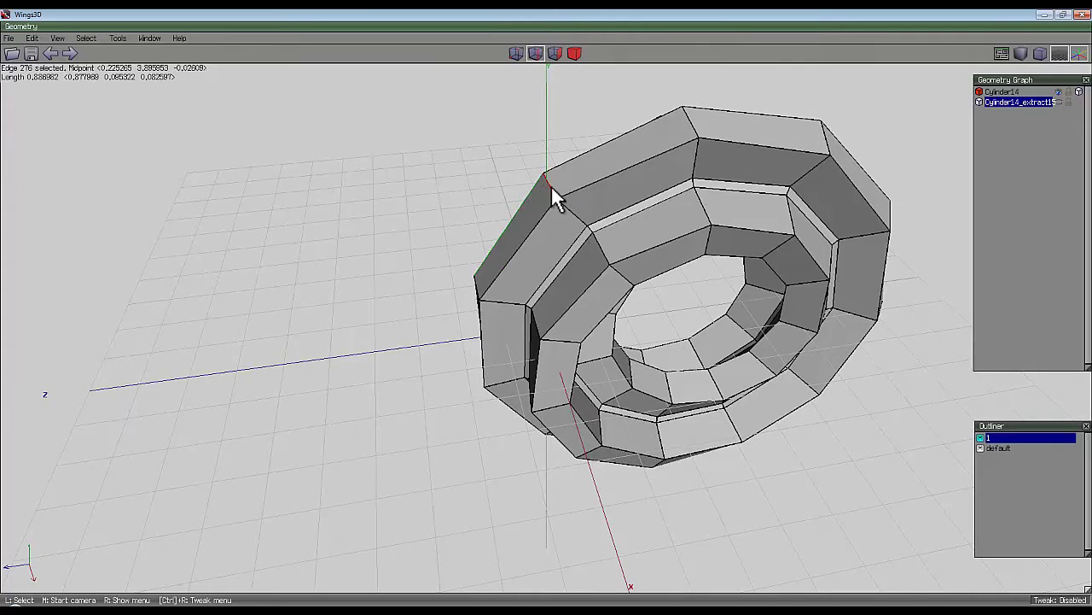
left_click(86, 39)
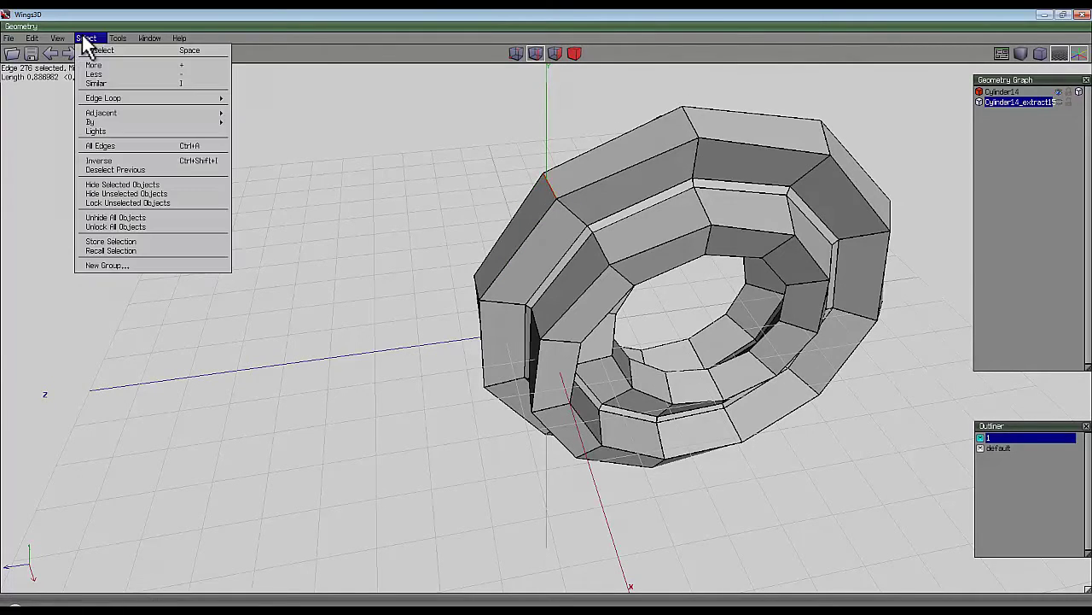
mouse_move(130, 103)
mouse_move(342, 126)
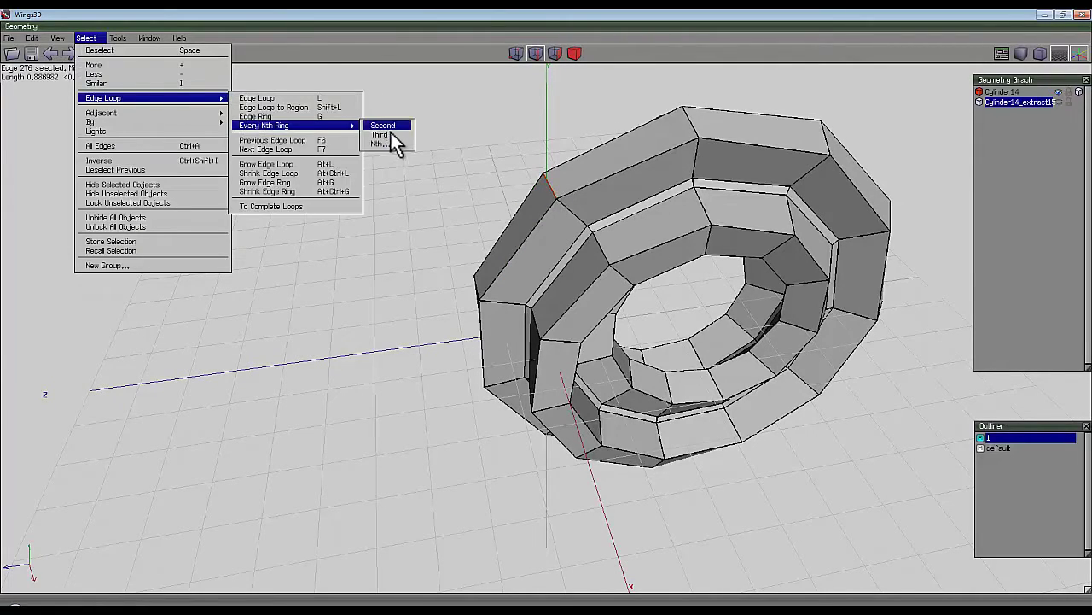
left_click(391, 156)
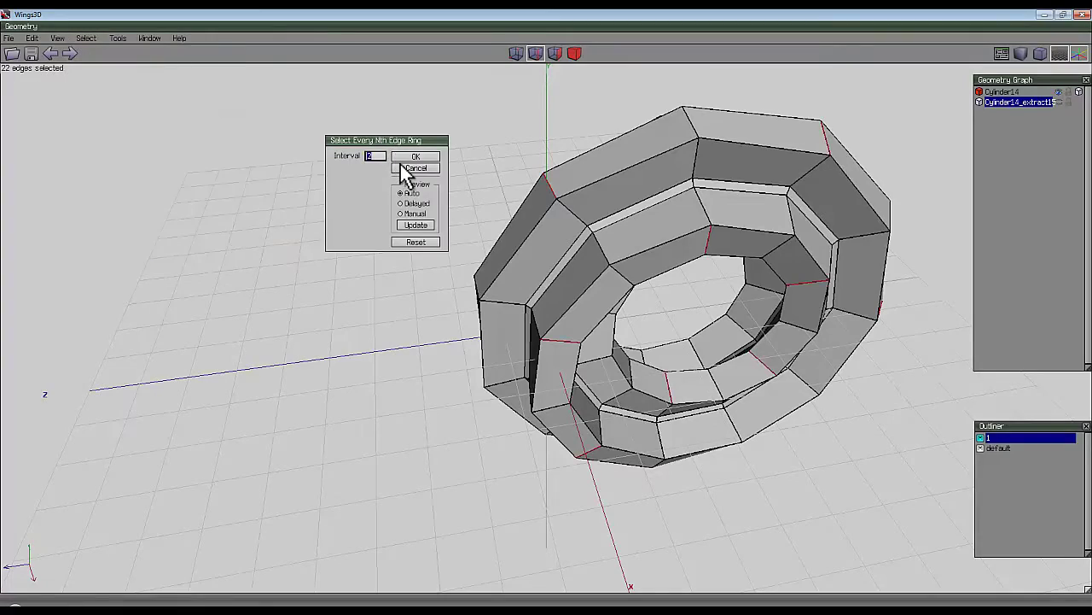
left_click(413, 157)
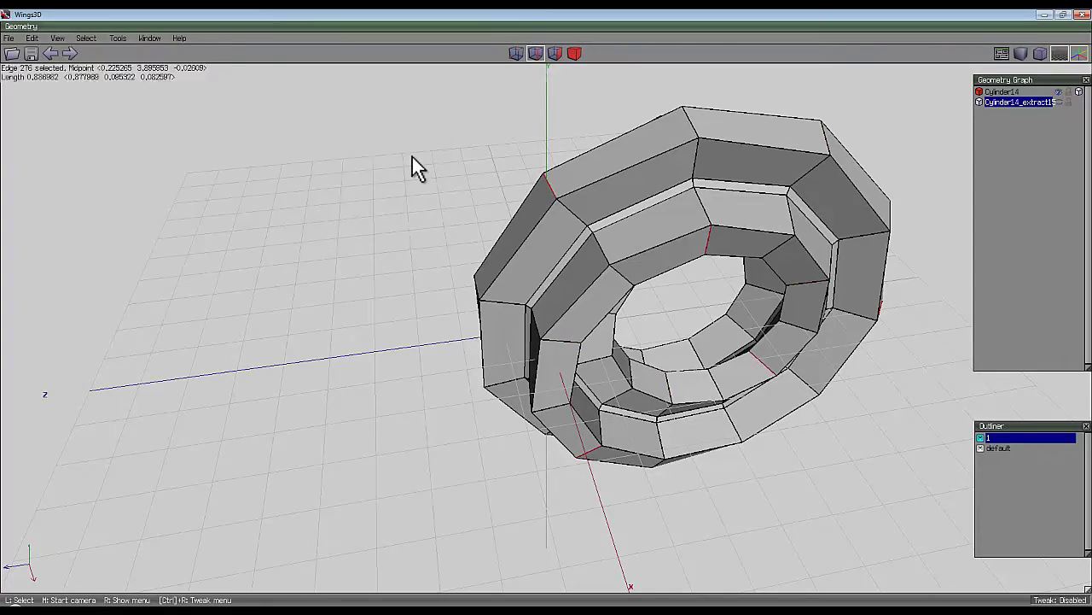
Convert the edge ring selection to faces, inspect them around the ring, and clear the selection.
left_click(555, 53)
middle_click(494, 175)
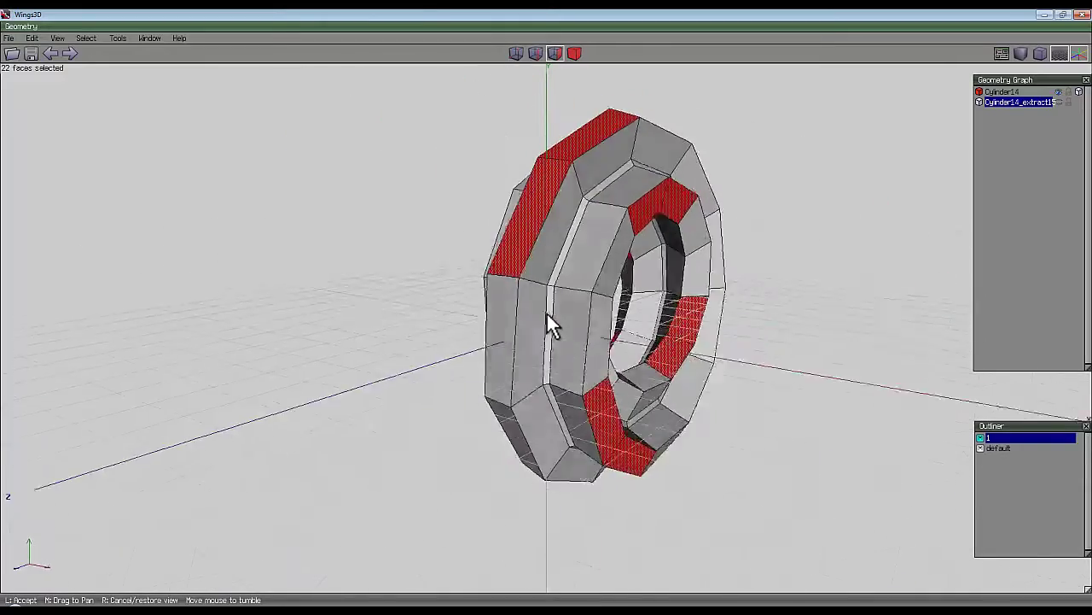
left_click(443, 114)
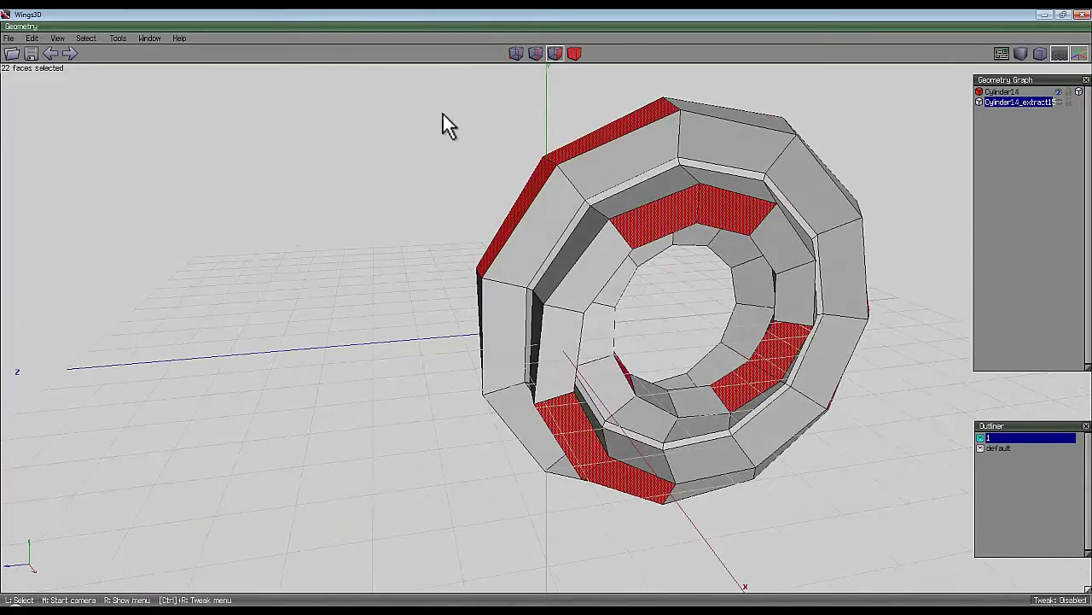
left_click(647, 214)
key("space")
Select every second face along the extruded band, following it through all its turns around the twisted ring.
left_click(654, 219)
middle_click(654, 219)
left_click(553, 324)
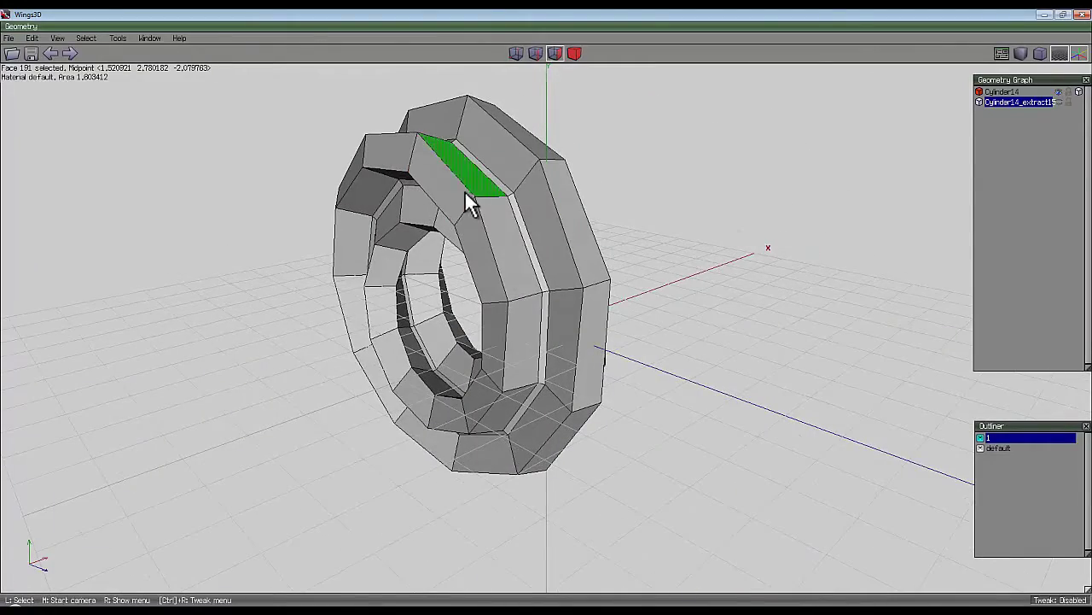
left_click(470, 205)
left_click(556, 232)
middle_click(546, 327)
left_click(540, 246)
left_click(504, 275)
middle_click(618, 250)
left_click(616, 269)
left_click(568, 337)
left_click(482, 470)
left_click(333, 452)
left_click(299, 350)
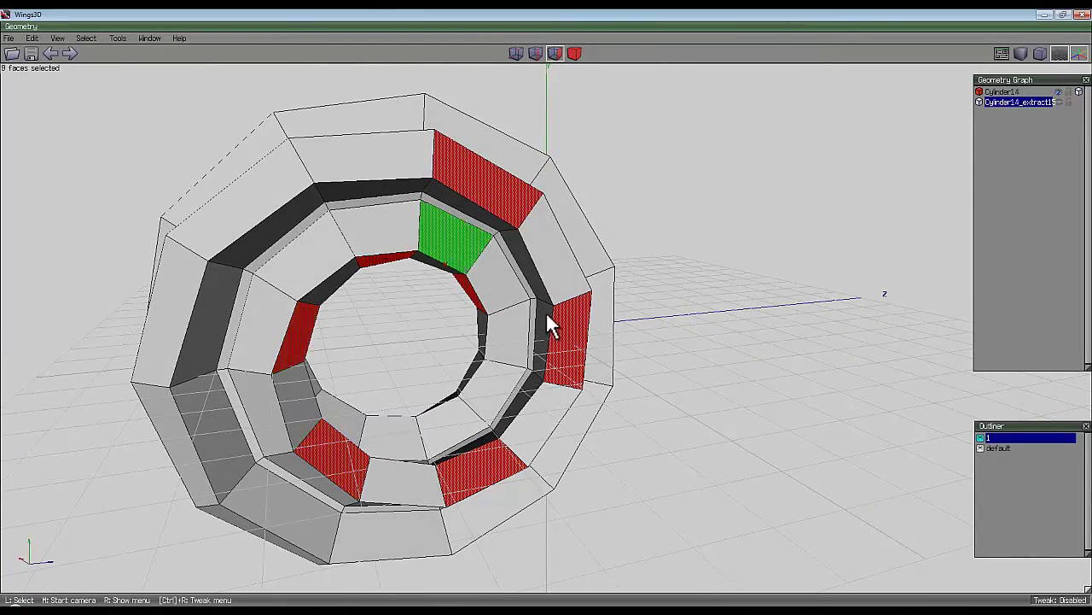
middle_click(549, 318)
left_click(549, 327)
left_click(593, 383)
left_click(646, 441)
left_click(756, 391)
middle_click(756, 392)
left_click(824, 388)
left_click(823, 387)
left_click(821, 309)
middle_click(819, 293)
left_click(744, 314)
left_click(553, 358)
left_click(636, 486)
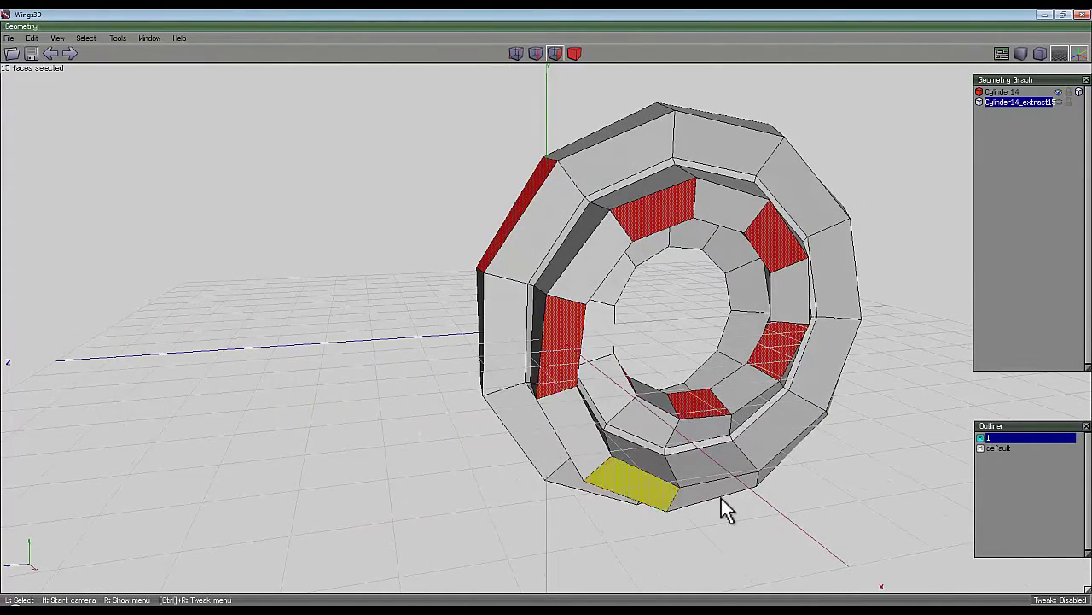
left_click(787, 464)
middle_click(788, 463)
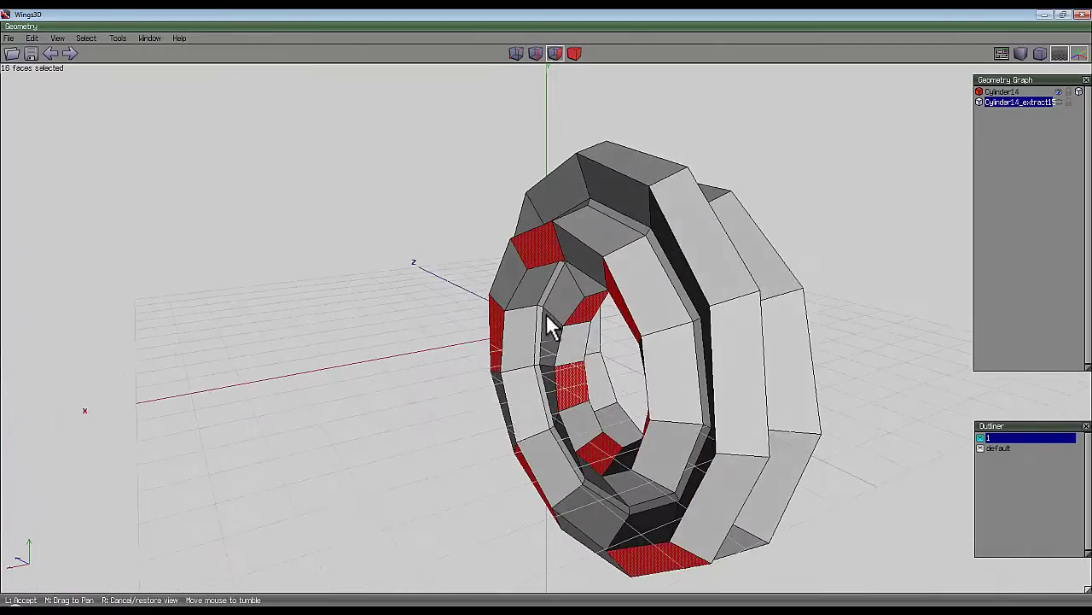
left_click(554, 321)
left_click(722, 361)
middle_click(636, 172)
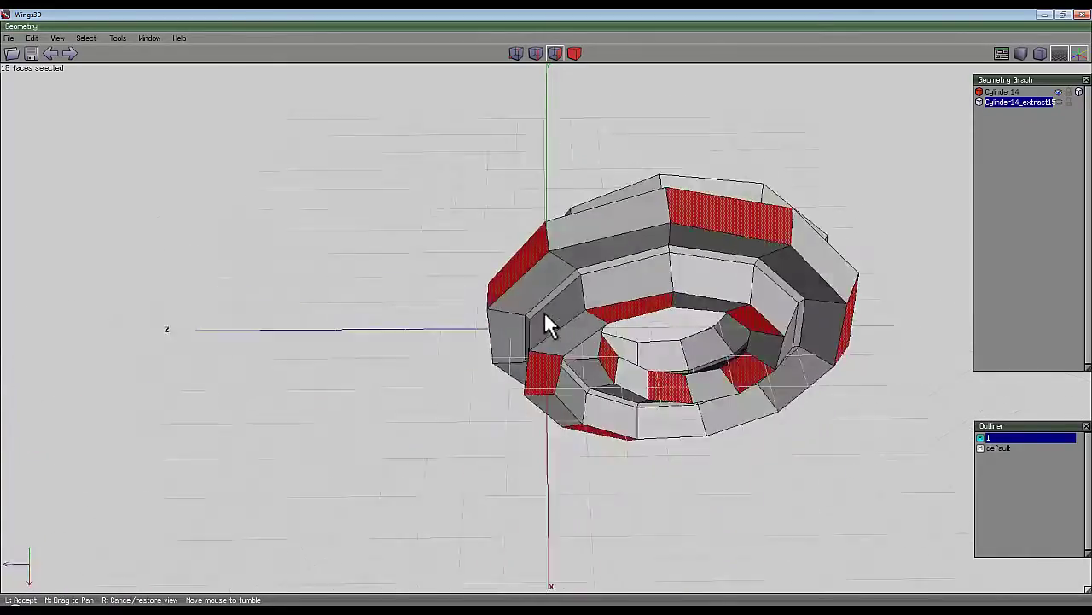
left_click(549, 321)
left_click(320, 228)
middle_click(323, 224)
left_click(328, 375)
left_click(328, 376)
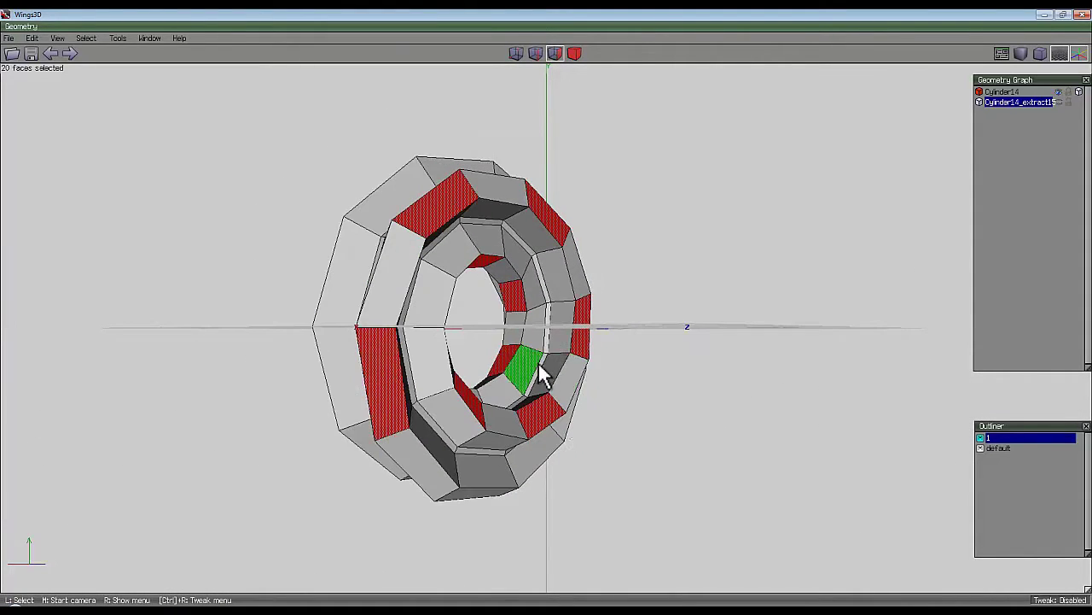
middle_click(595, 395)
left_click(555, 430)
left_click(459, 491)
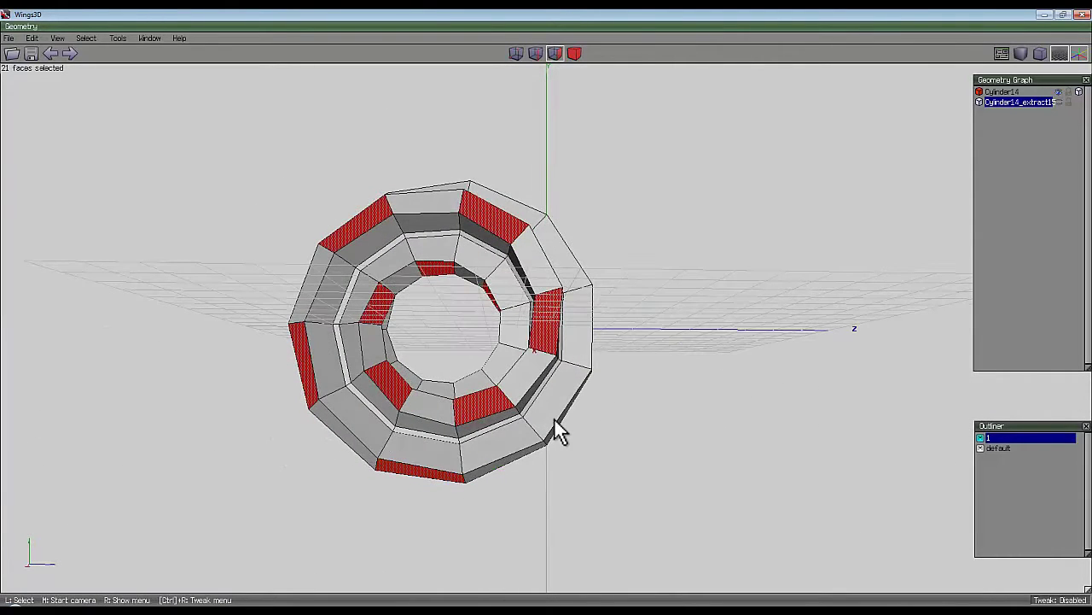
left_click(561, 431)
middle_click(565, 434)
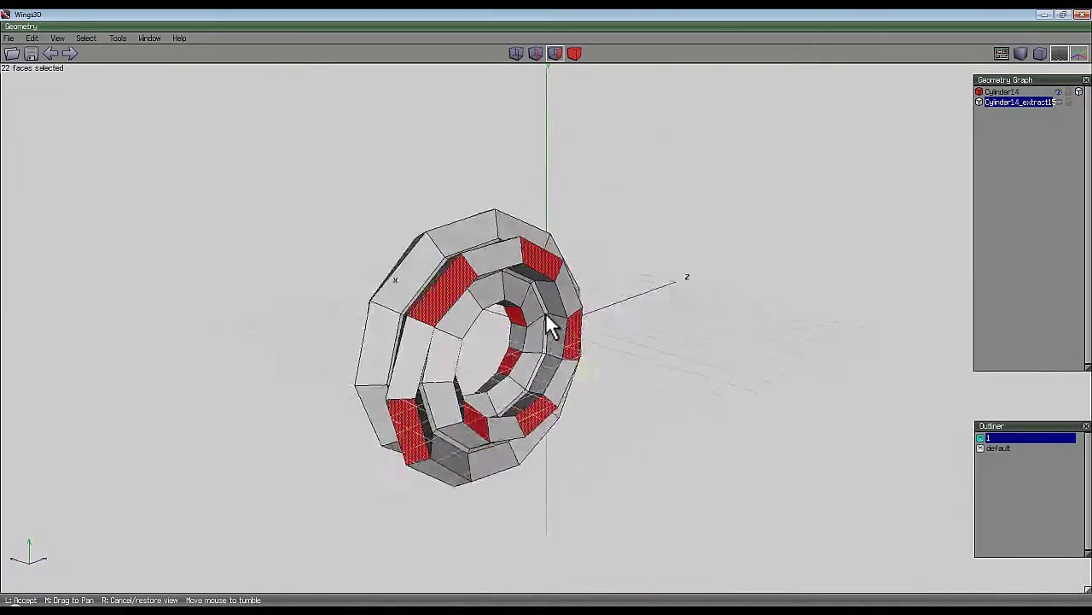
left_click(611, 322)
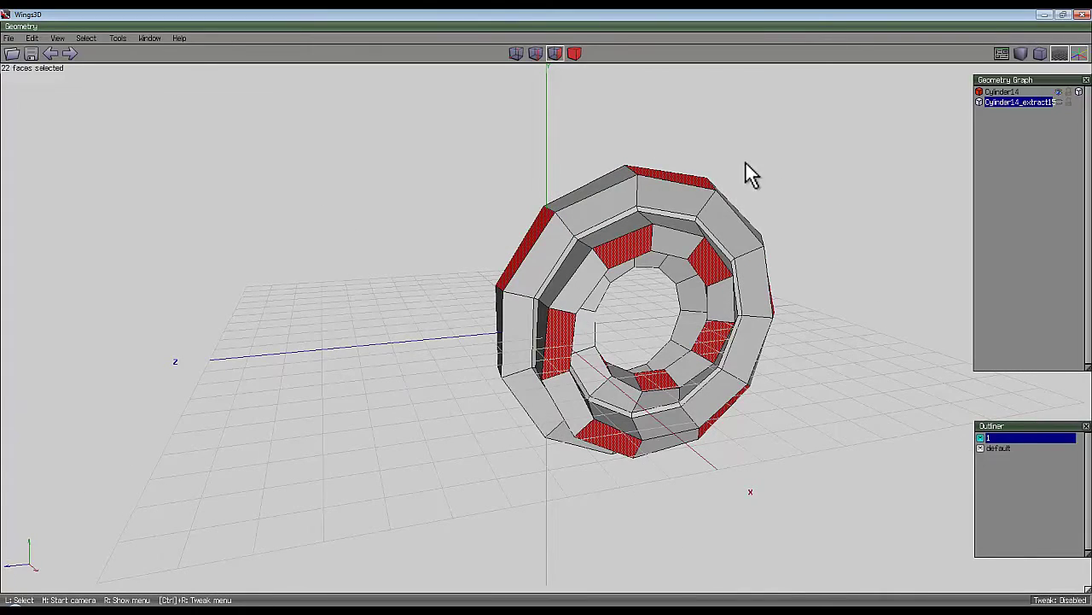
Assign material 1 to the selected alternating band faces.
right_click(679, 114)
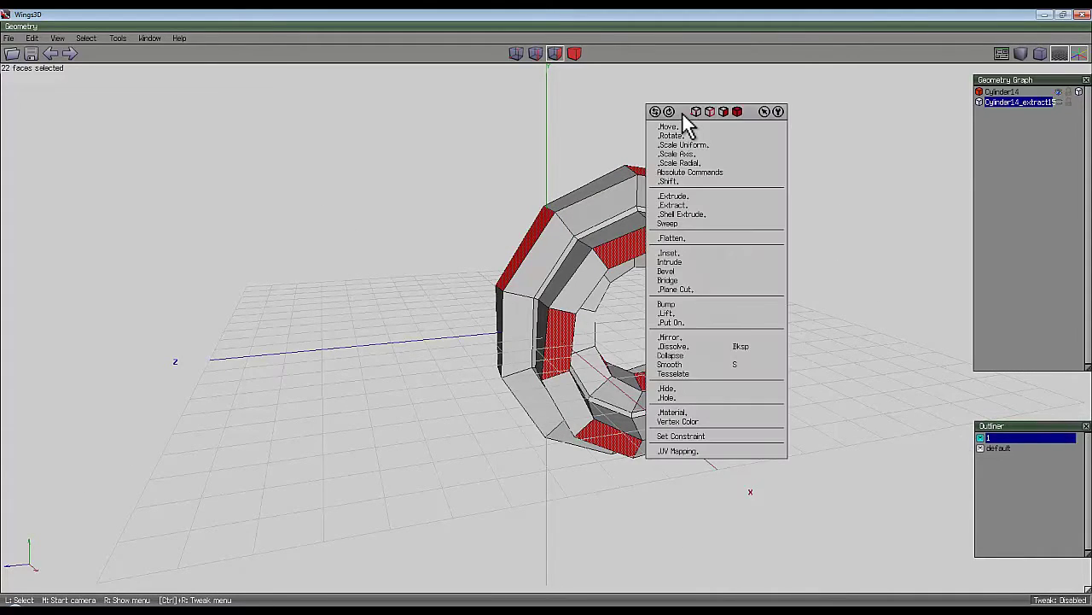
left_click(688, 413)
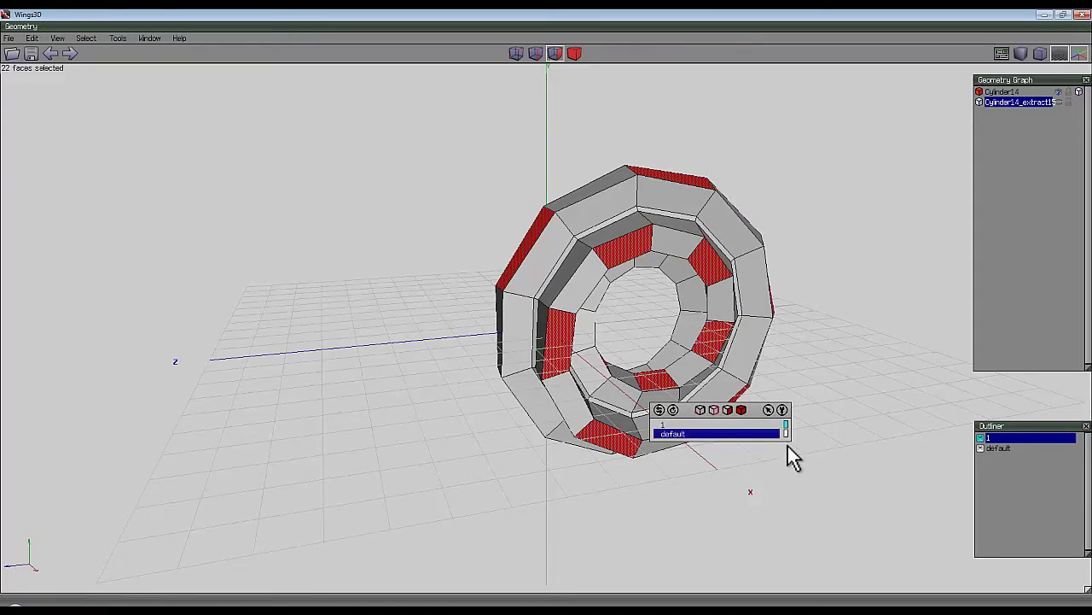
left_click(710, 427)
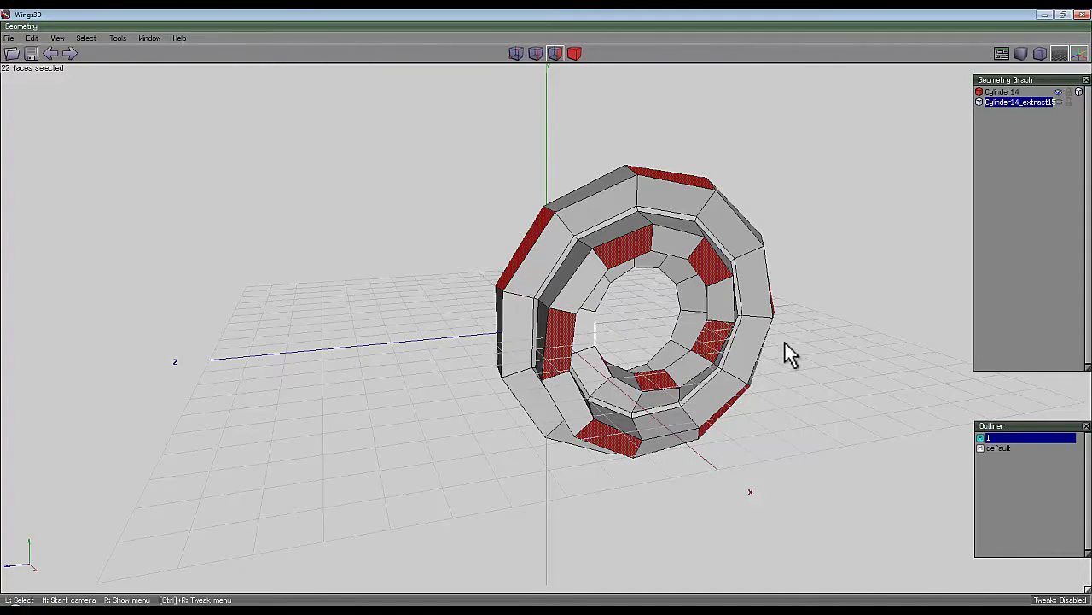
Select a crosswise edge at the end of a cyan face with all similar edges, and split the ring into separate segments with Loop Cut.
middle_click(787, 361)
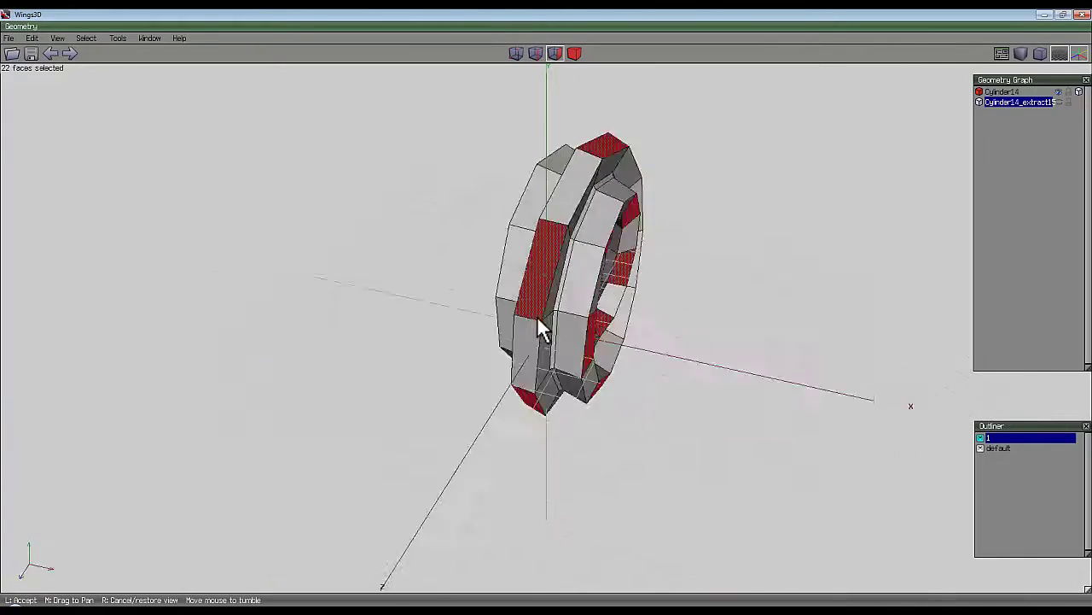
left_click(545, 311)
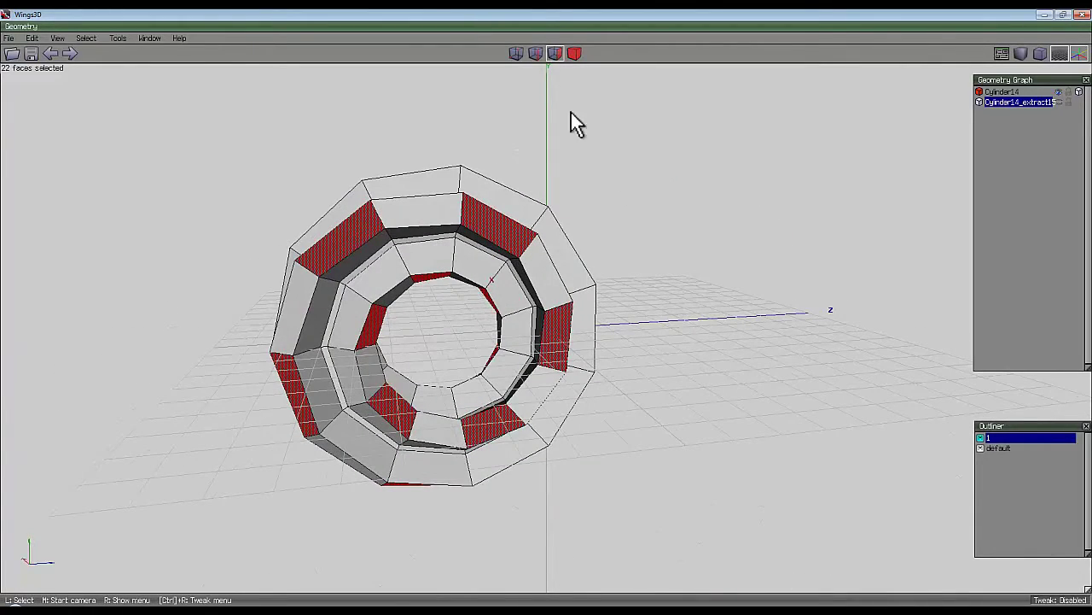
left_click(536, 54)
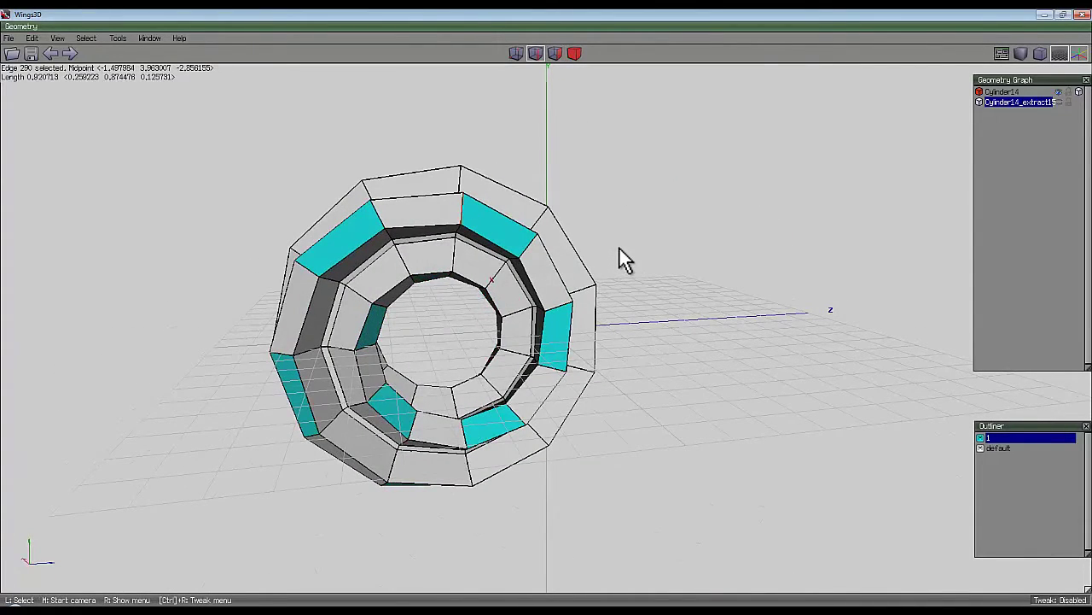
key("i")
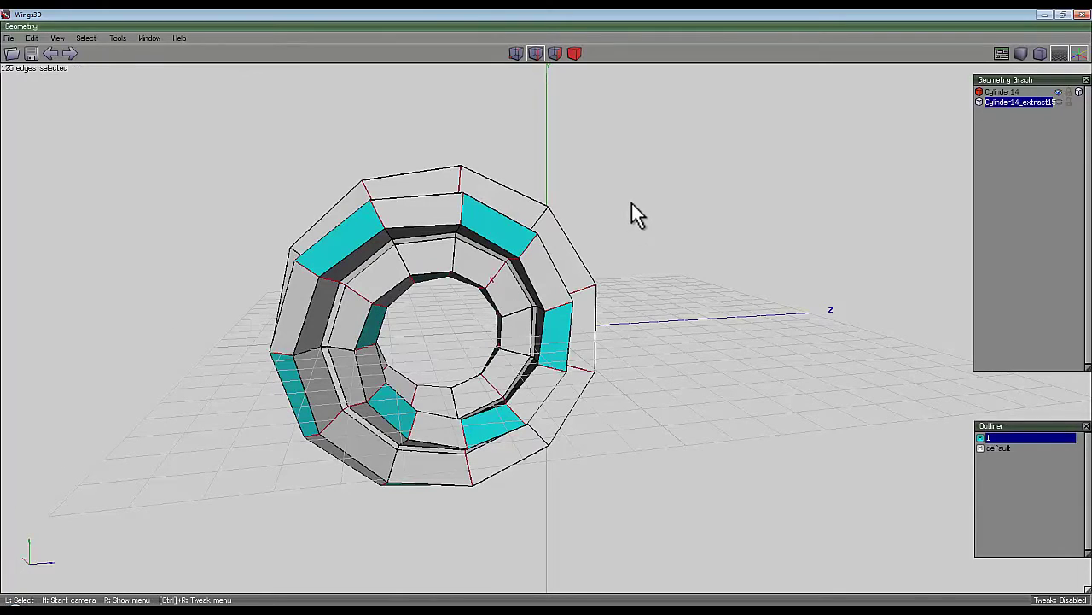
right_click(639, 201)
left_click(652, 418)
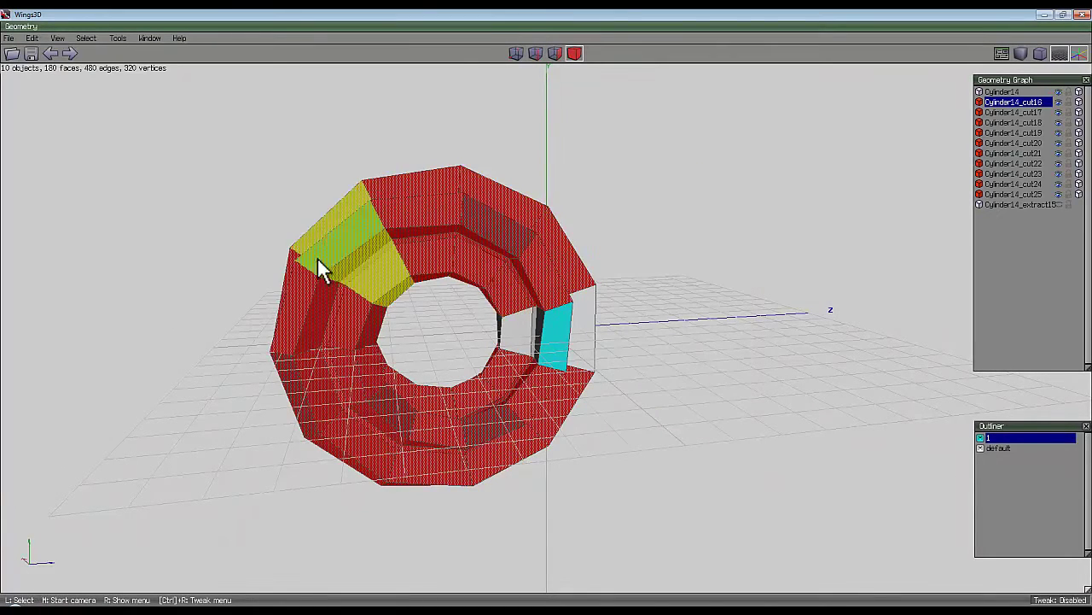
middle_click(546, 324)
left_click(784, 195)
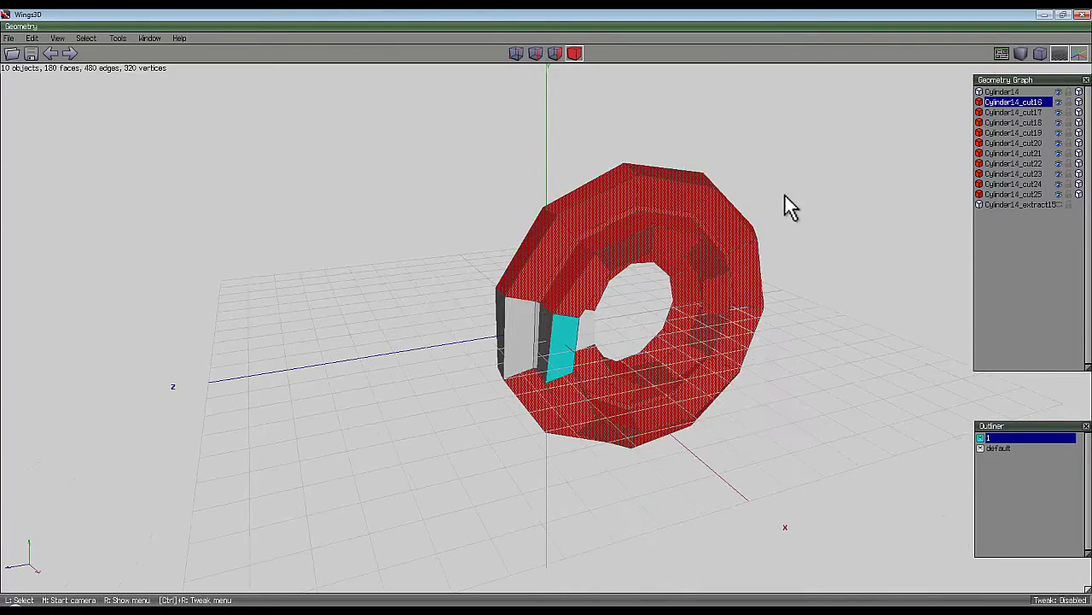
Select all faces that use material 1, invert the selection, and try dissolving the remaining faces of the segments.
key("space")
right_click(999, 445)
left_click(996, 465)
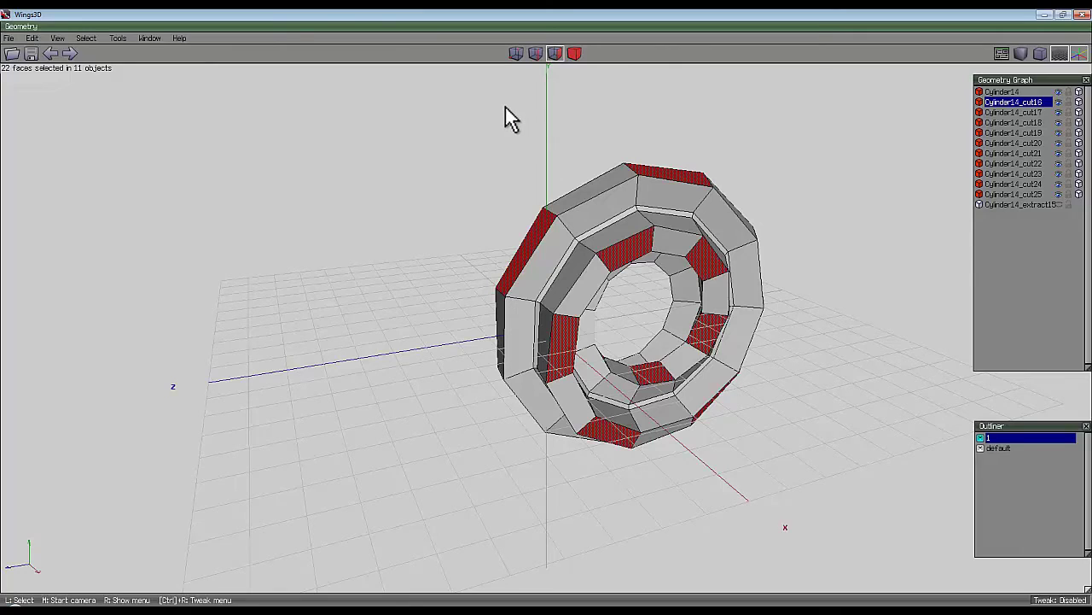
left_click(85, 38)
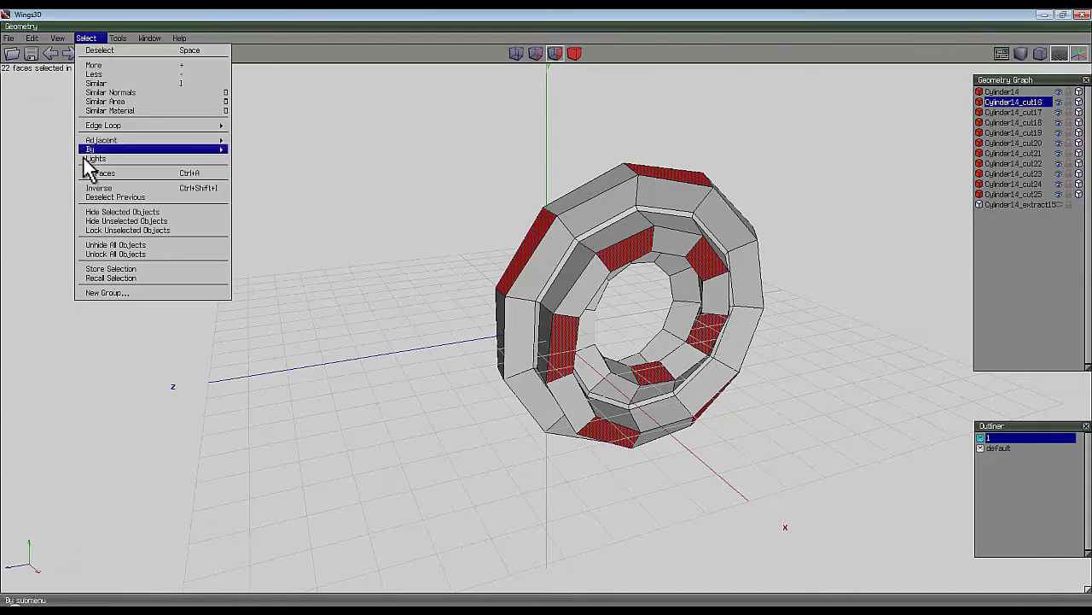
left_click(105, 188)
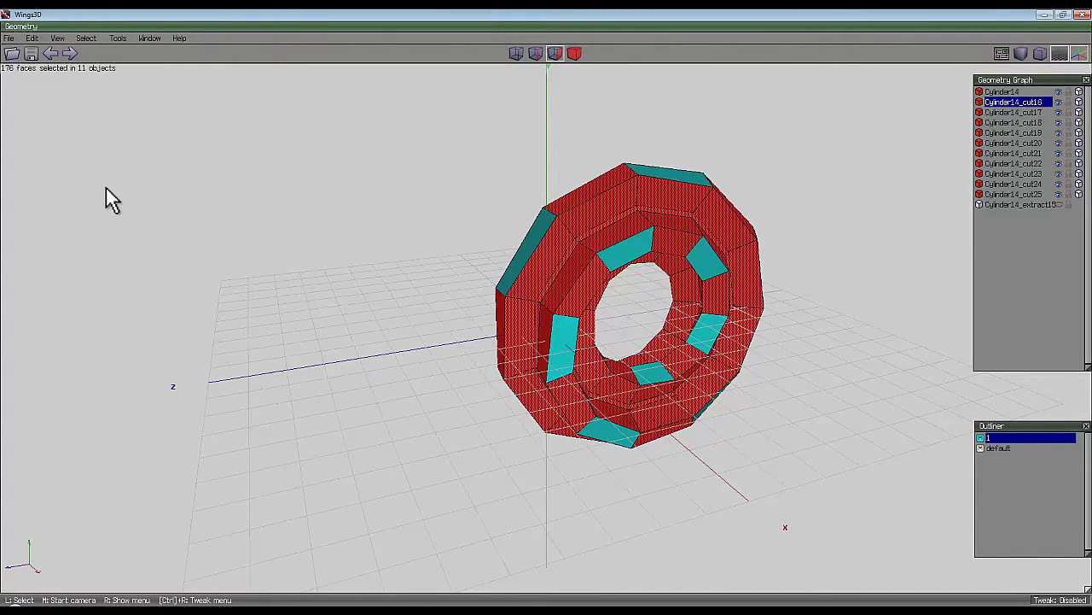
key("Delete")
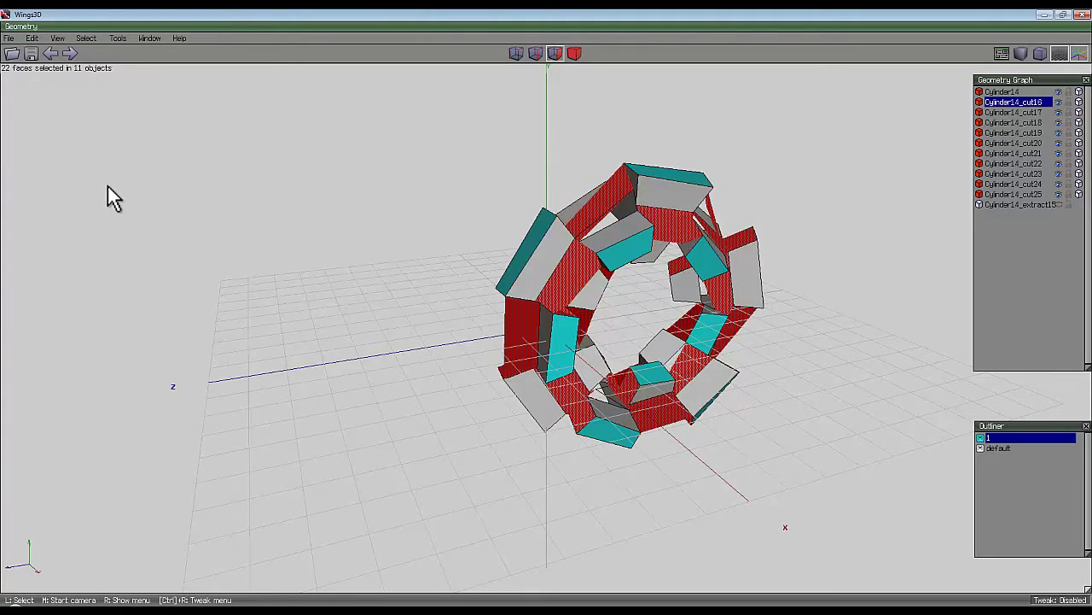
Convert the face selection to vertices and try to dissolve them.
left_click(516, 53)
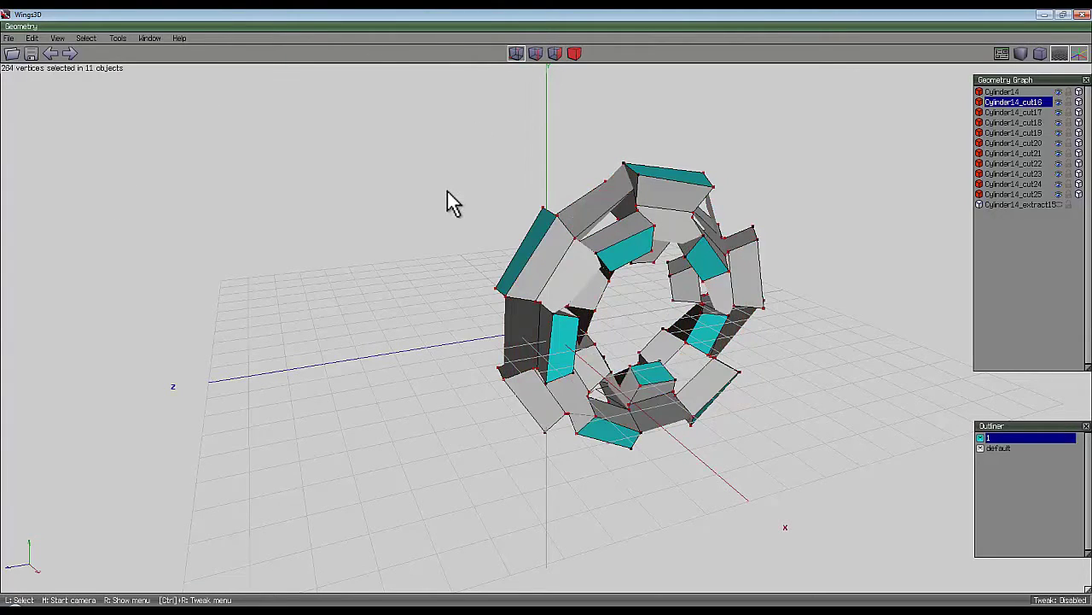
key("BackSpace")
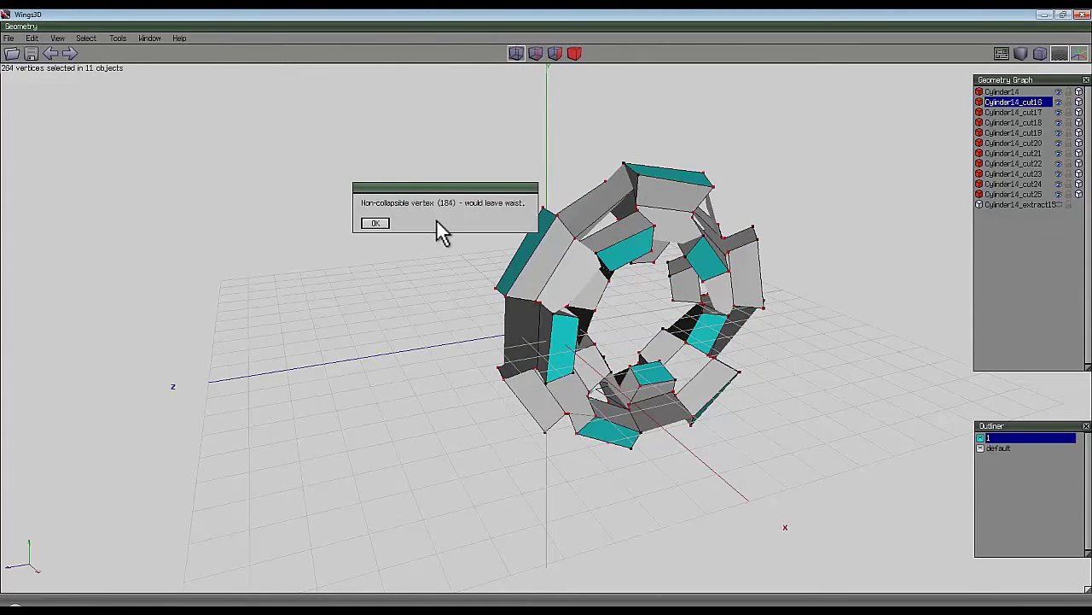
left_click(373, 222)
Try growing the selection in face mode across the ring segments, inspect it, and clear the selection.
middle_click_drag(402, 184, 443, 181)
key("f")
key("plus")
middle_click(426, 159)
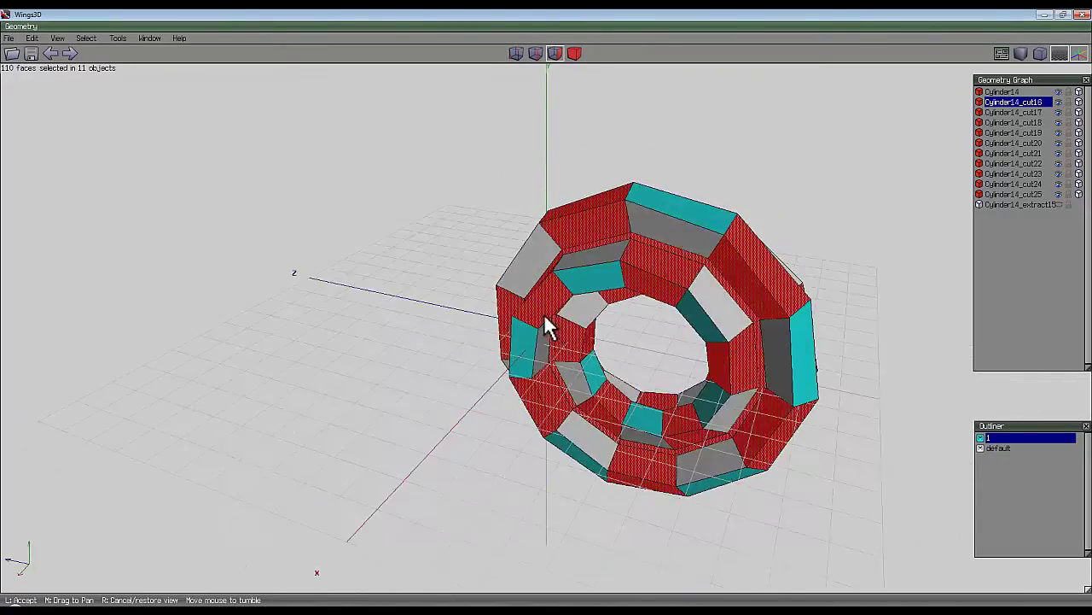
left_click(430, 162)
key("space")
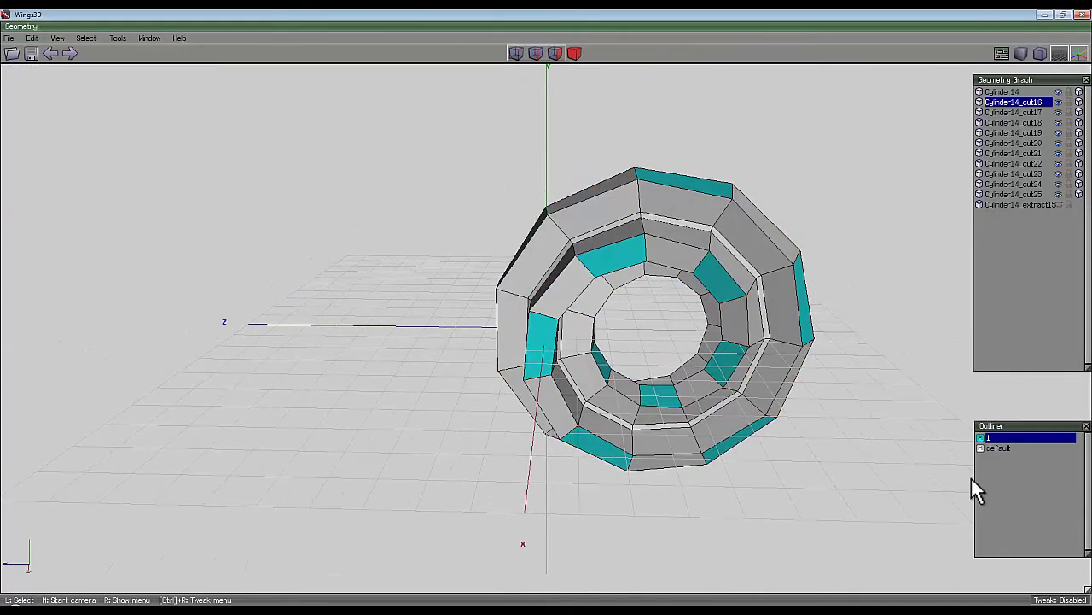
Select all faces using material 1, convert them to vertices, invert the selection, and delete the remaining vertices of the segments.
right_click(998, 450)
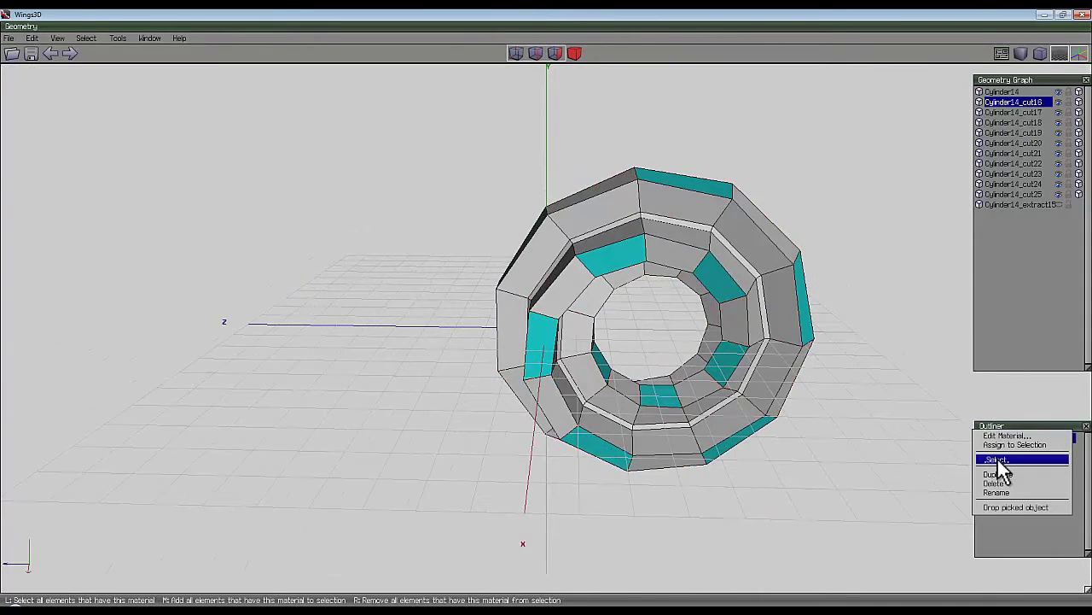
left_click(998, 460)
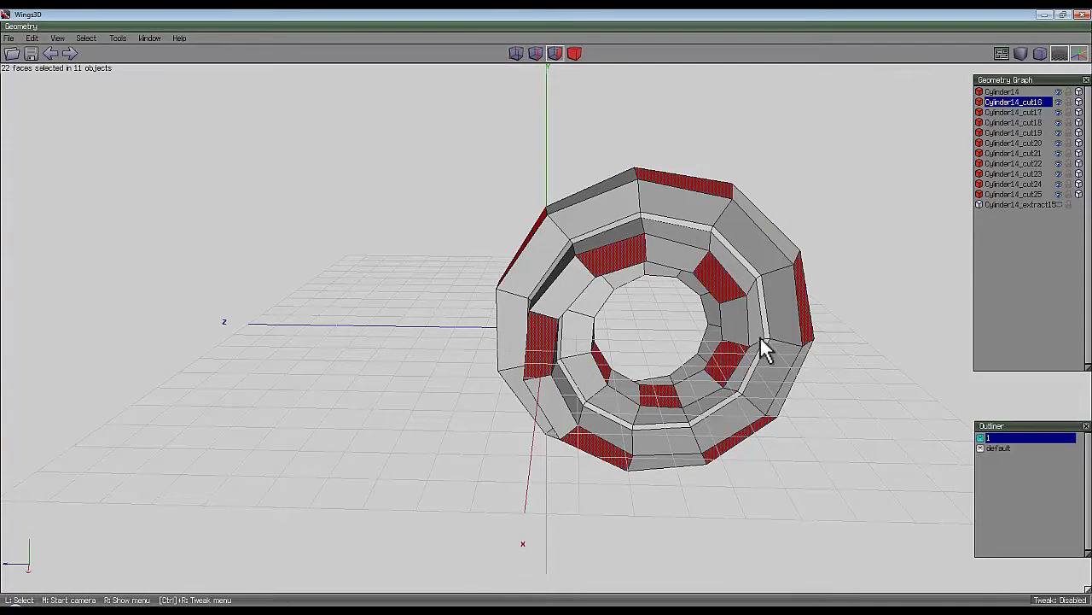
left_click(514, 51)
left_click(88, 39)
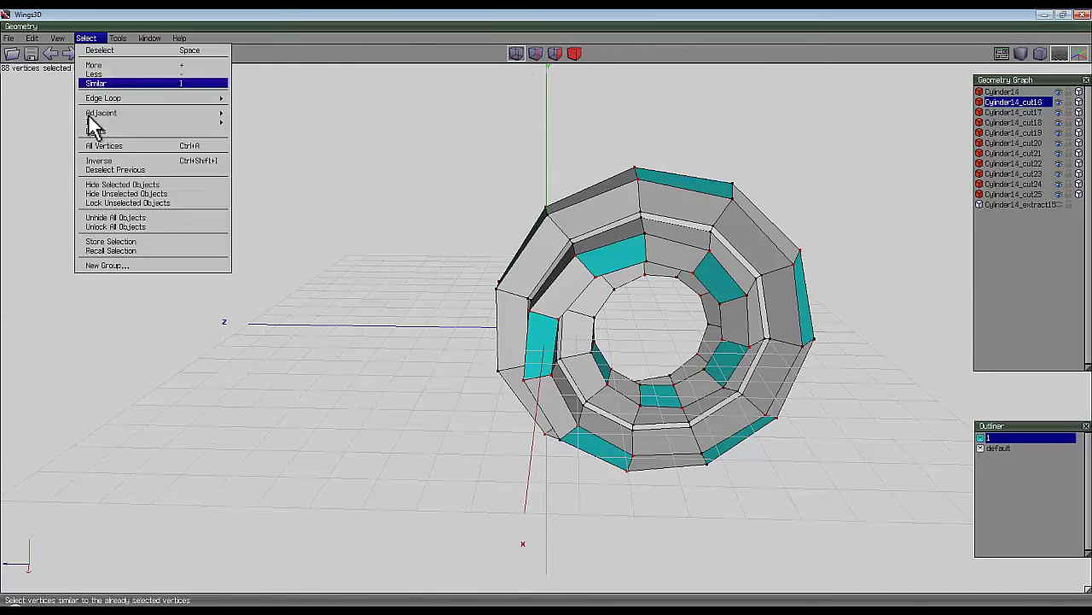
left_click(98, 160)
key("BackSpace")
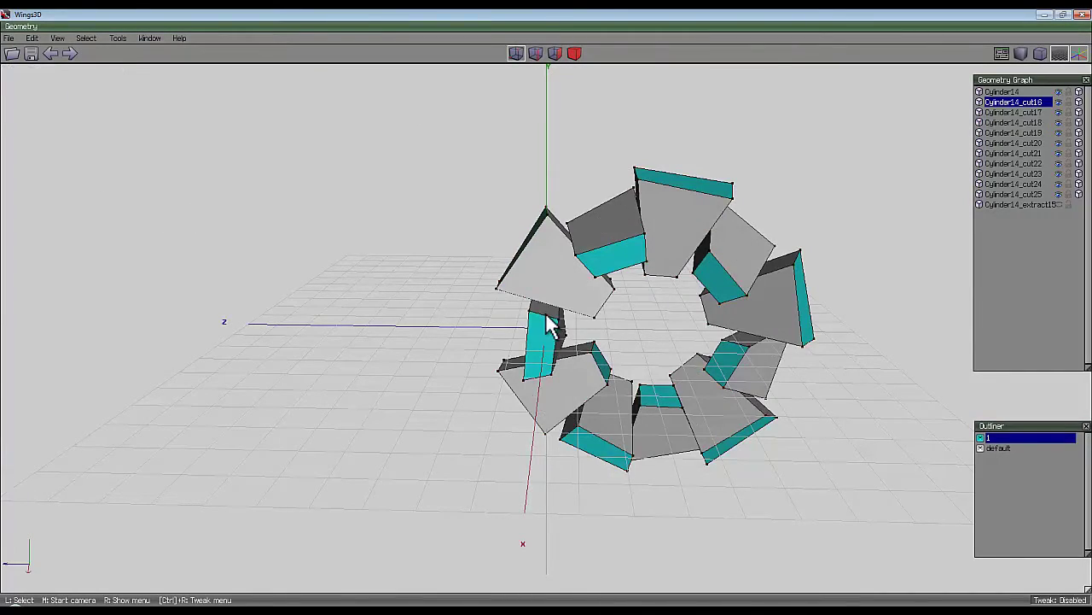
middle_click(546, 325)
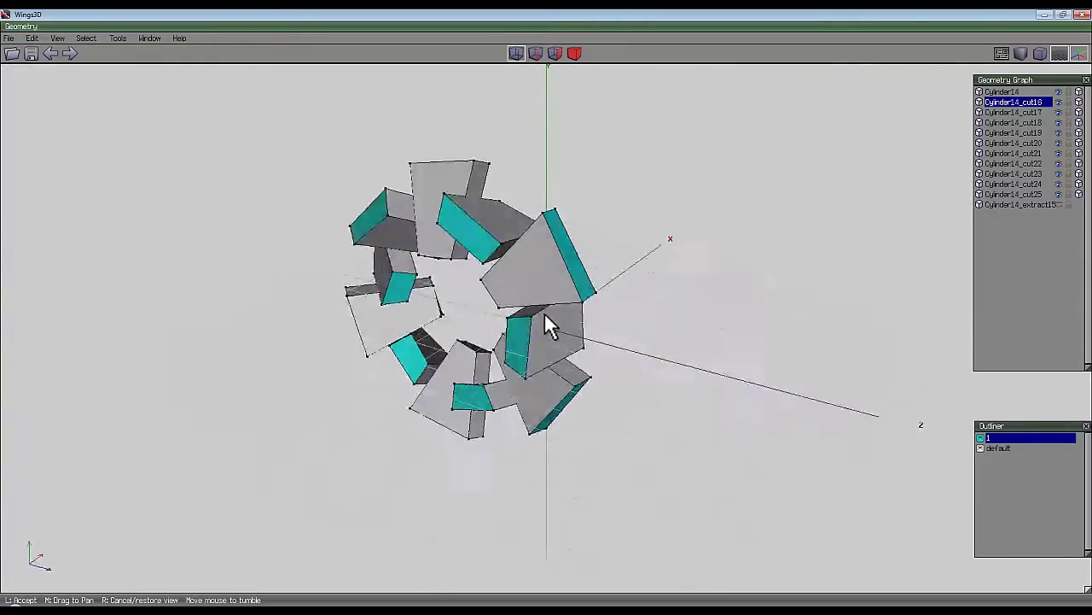
left_click(546, 313)
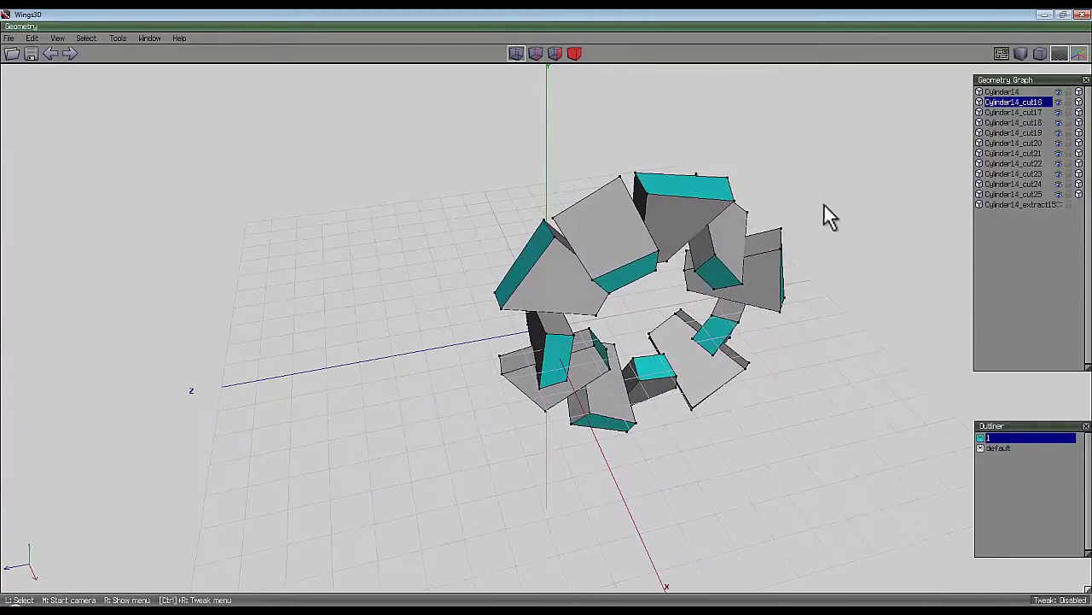
Unhide the extracted ring object, select it together with all the connector segments, and weld them into one object.
left_click(1060, 205)
left_click(574, 53)
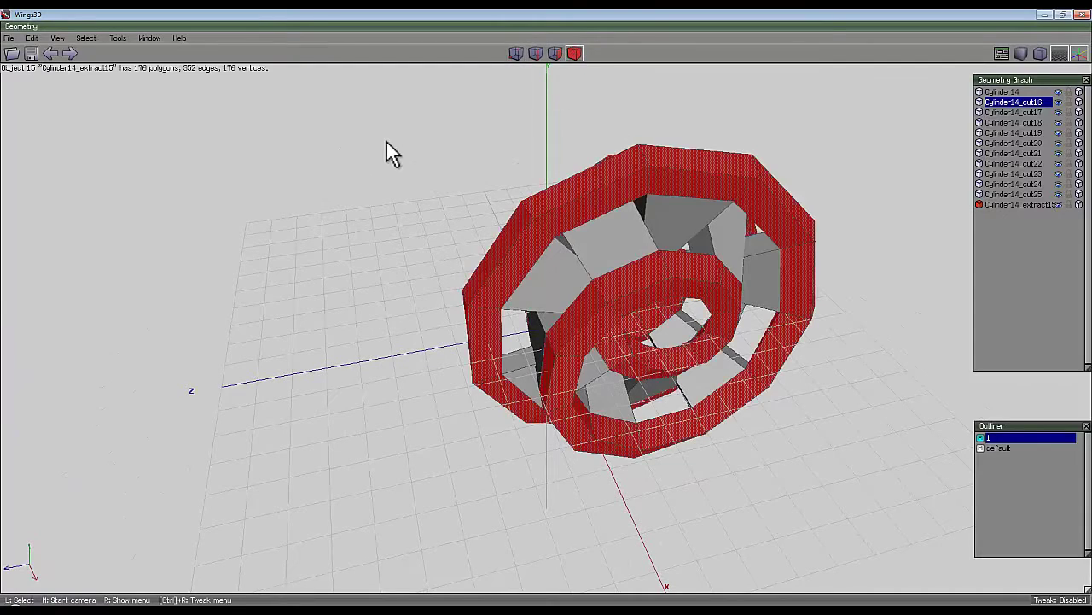
left_click_drag(343, 111, 819, 589)
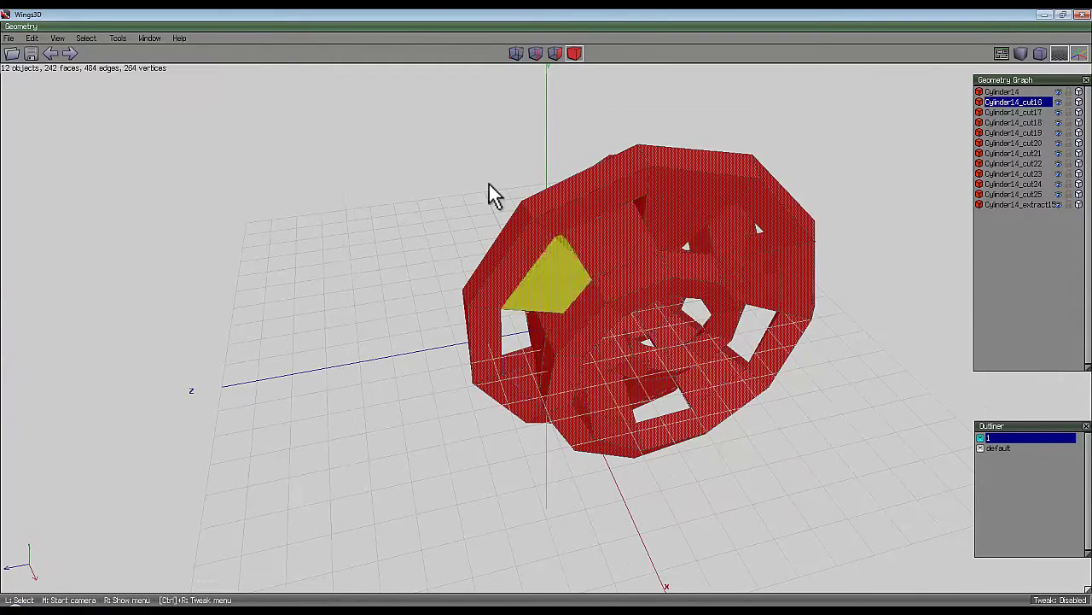
right_click(499, 219)
left_click(520, 343)
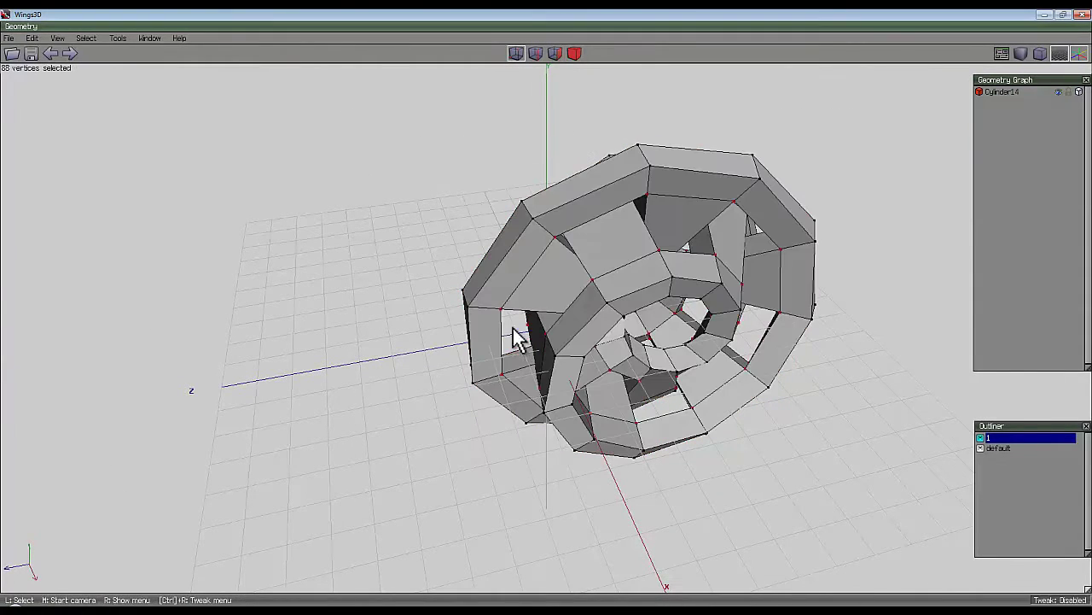
Smooth the welded object four times in body mode and clear the selection.
left_click(574, 53)
middle_click(552, 128)
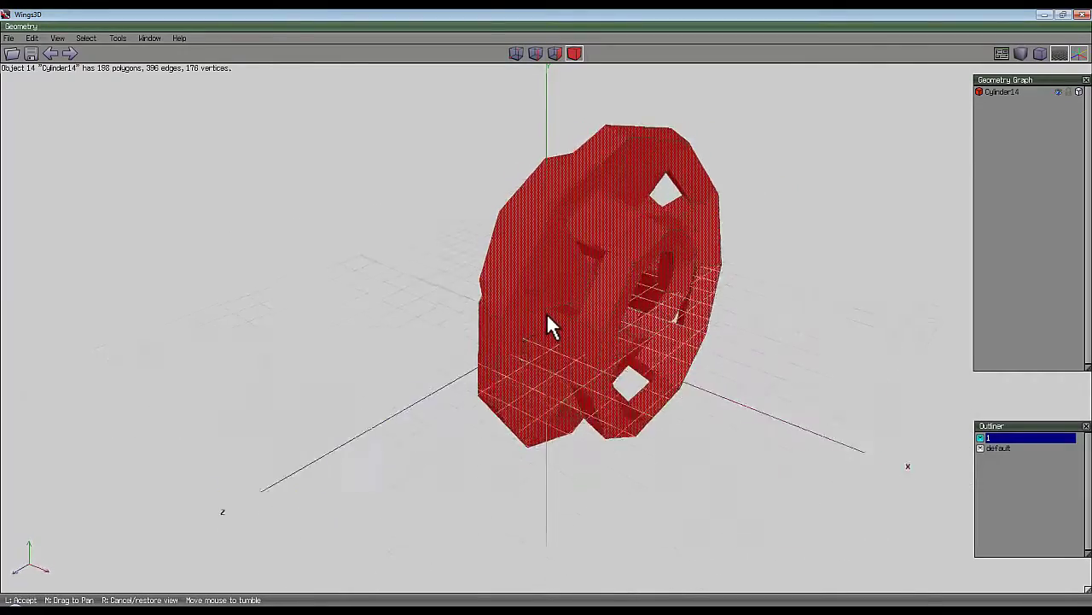
left_click(546, 312)
right_click(578, 83)
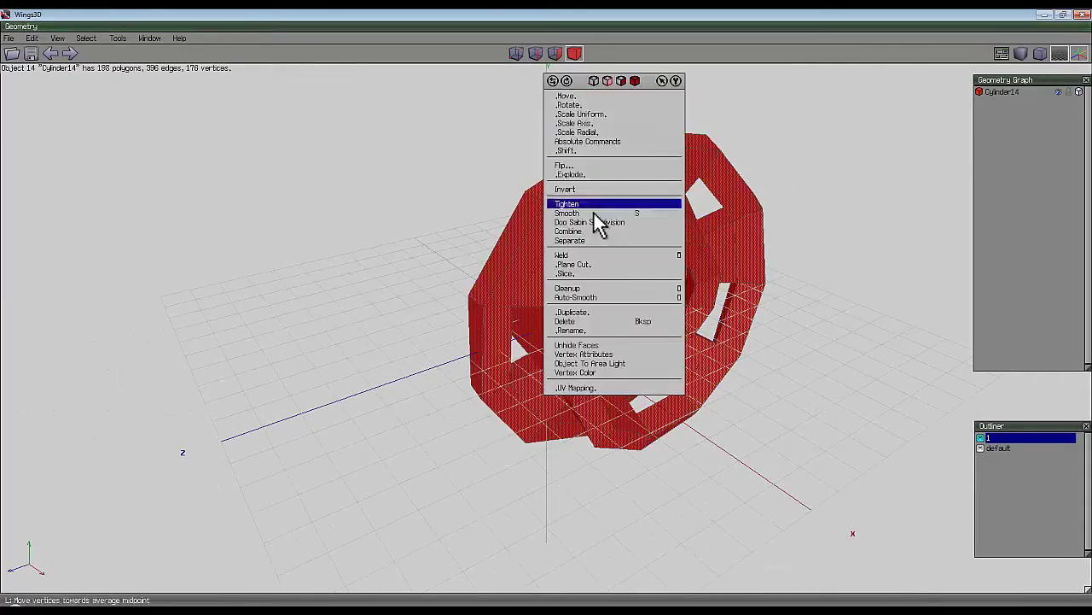
left_click(595, 215)
left_click(574, 53)
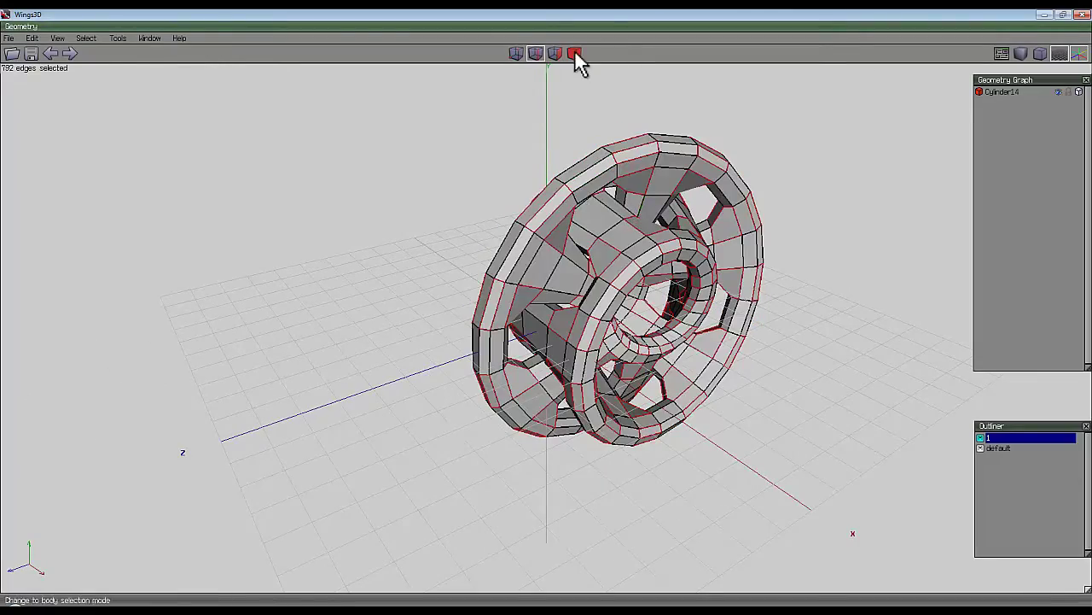
key("s")
key("s")
key("s")
key("space")
Examine the smoothed ring model and its connecting links up close and from several sides.
middle_click(689, 237)
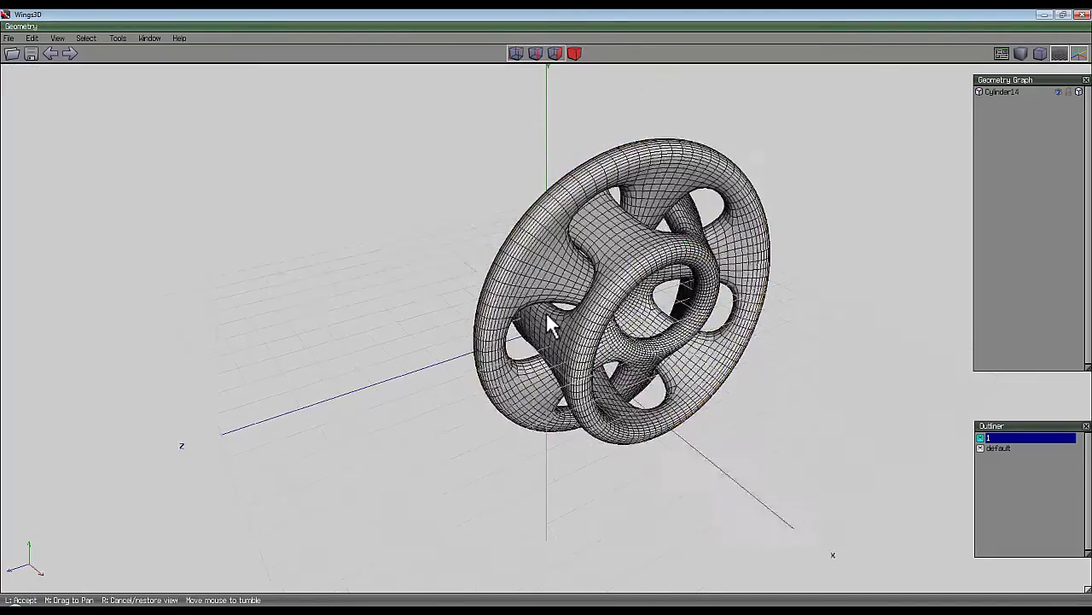
scroll(546, 311, "up", 6)
left_click(546, 311)
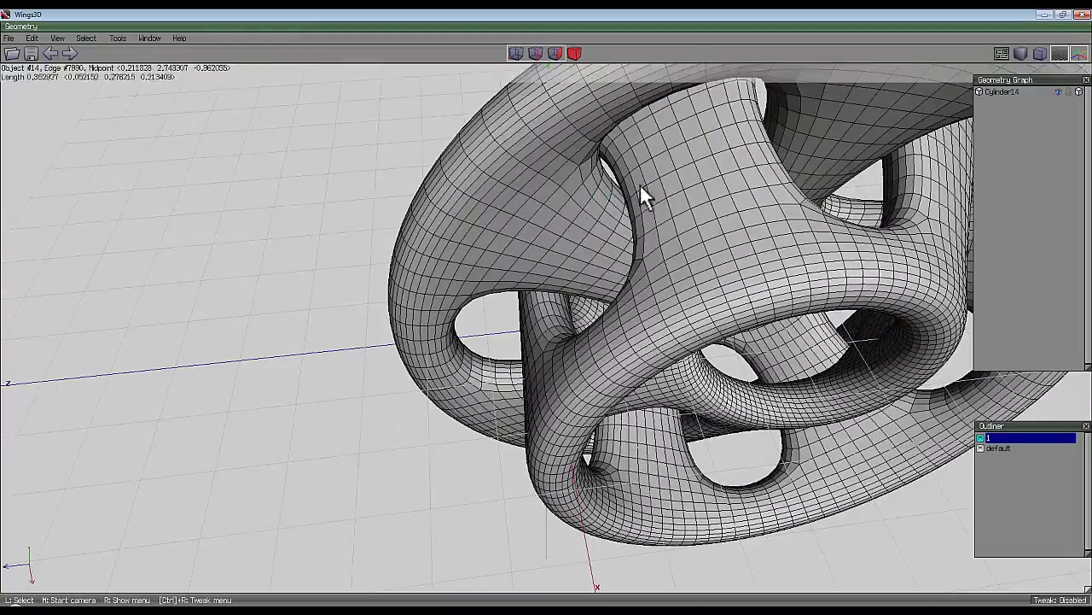
middle_click(766, 157)
left_click(547, 313)
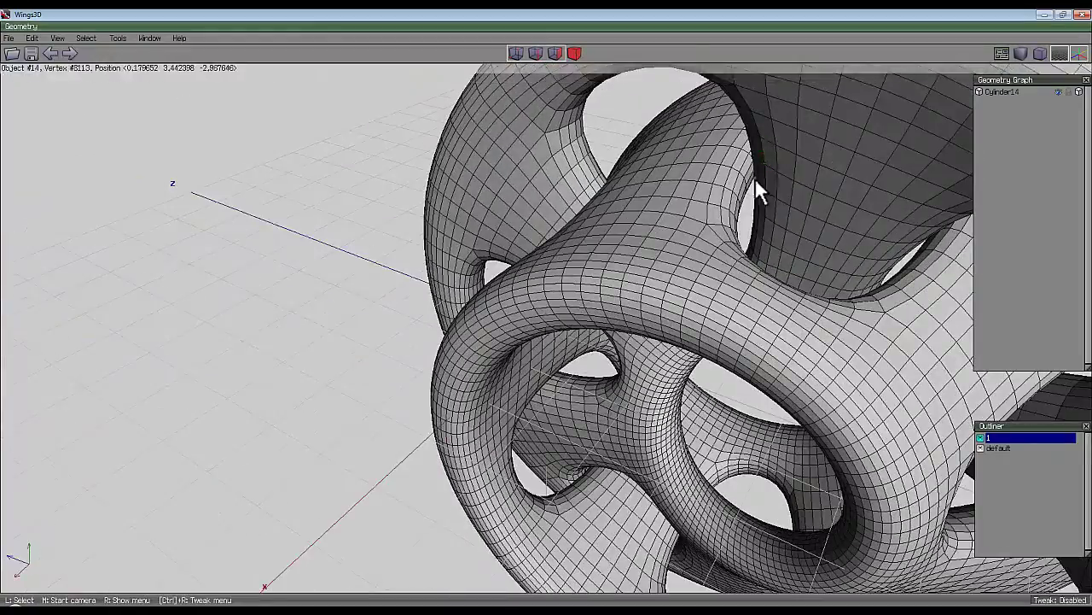
middle_click(755, 177)
left_click(544, 313)
scroll(712, 162, "down", 5)
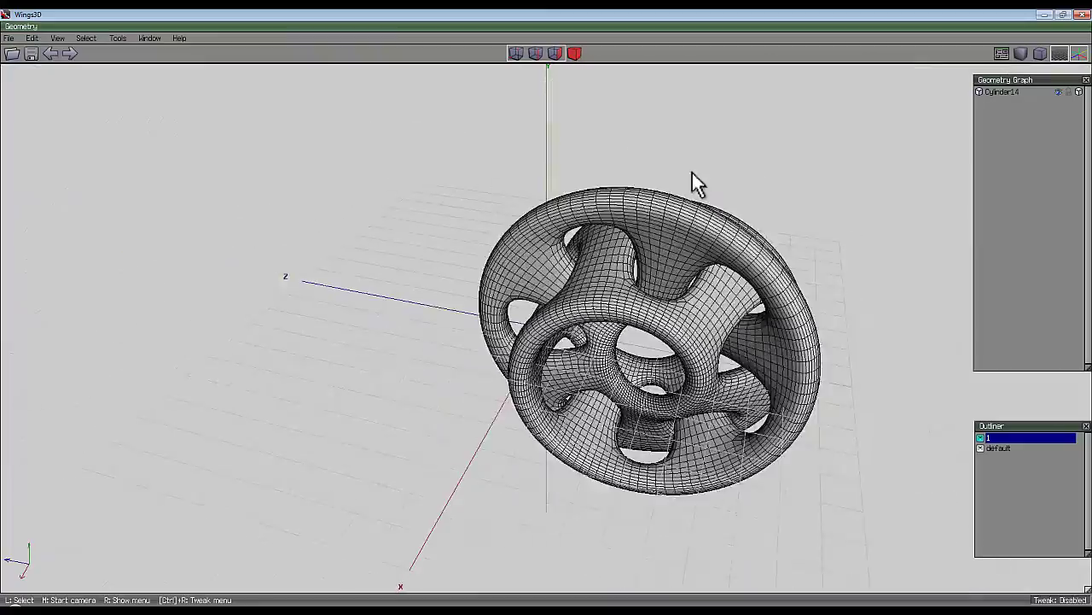
middle_click(692, 175)
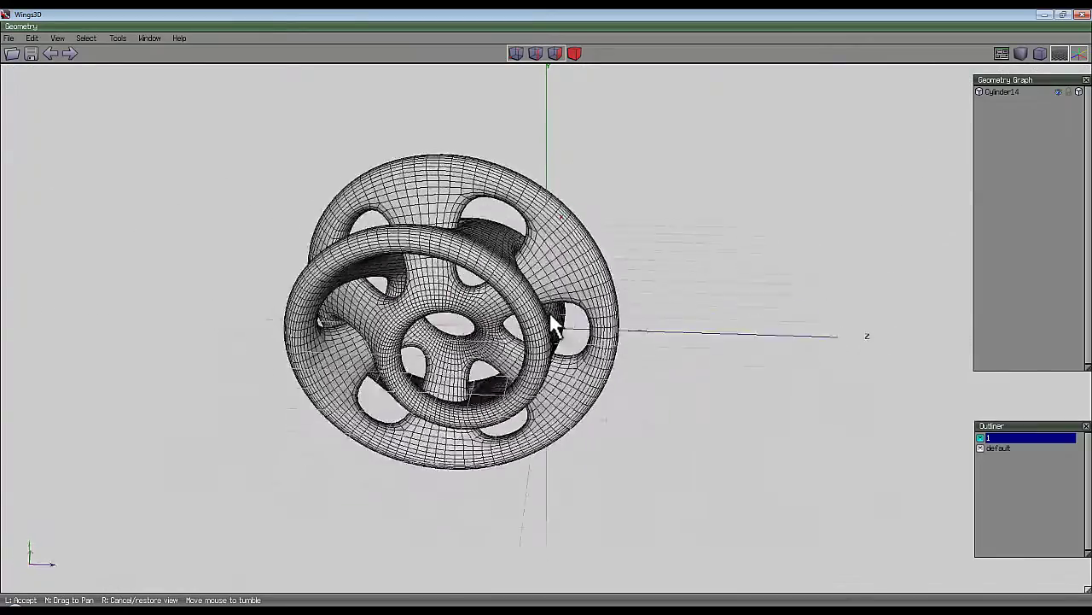
left_click(547, 311)
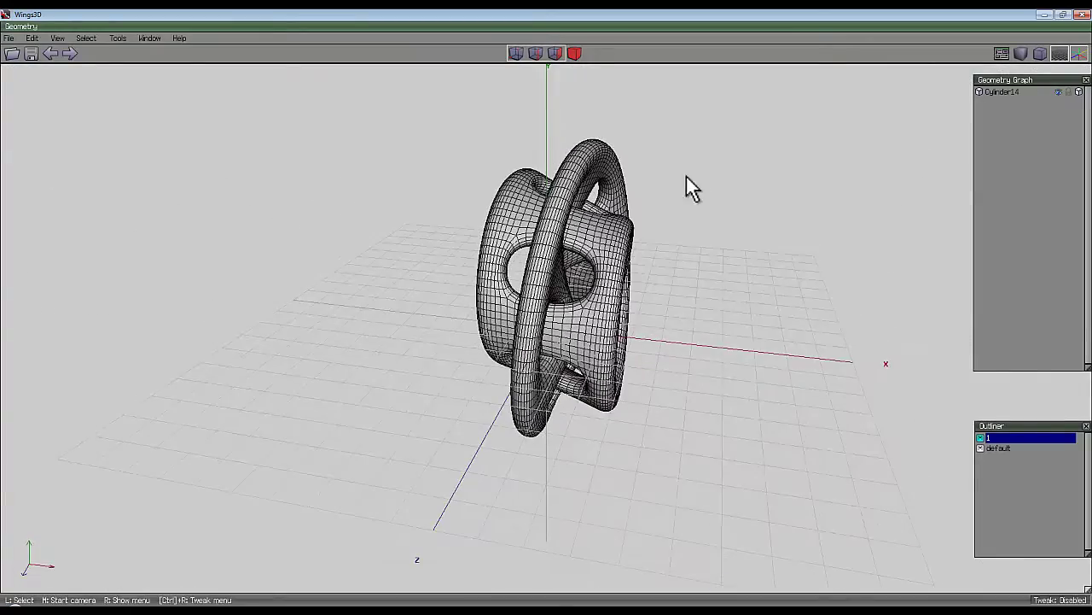
Delete the finished ring object to empty the scene.
left_click(602, 207)
key("Delete")
middle_click(464, 167)
left_click(546, 324)
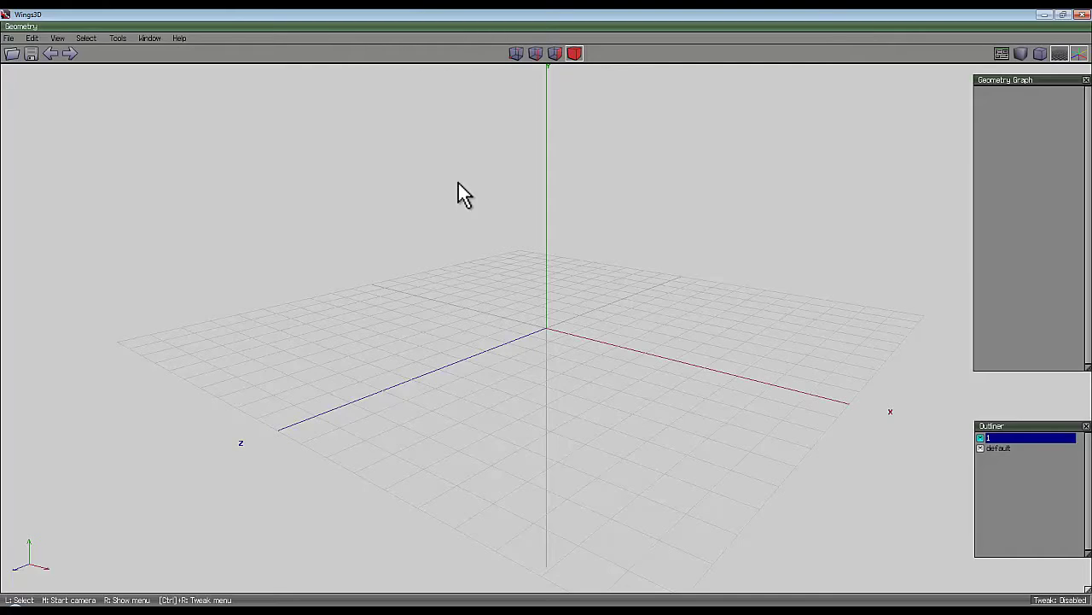
Create a cylinder with 3 sections and select its top face.
right_click(499, 212)
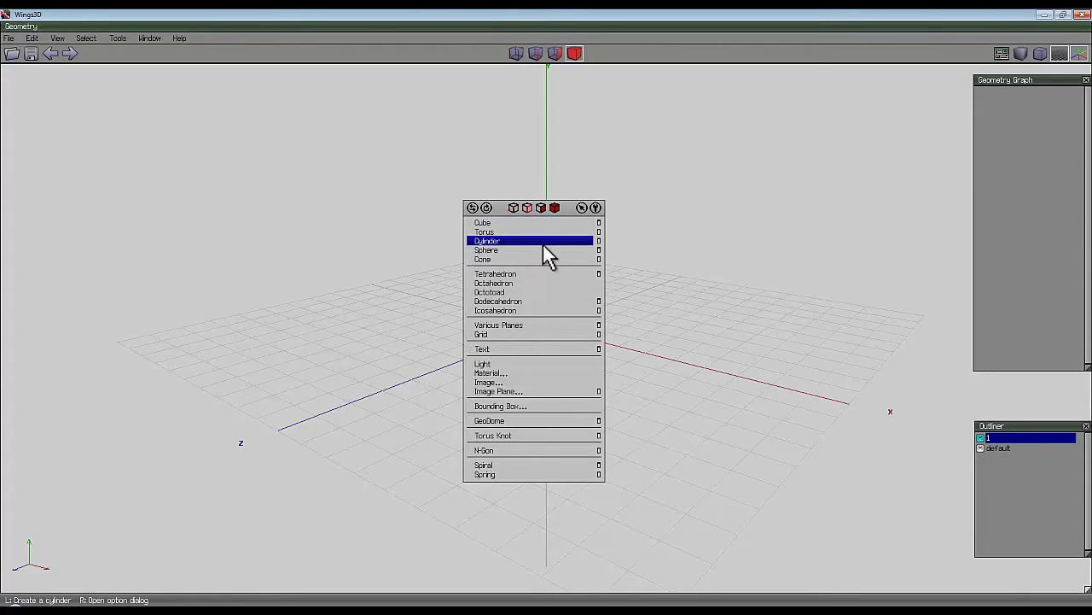
left_click(600, 241)
type("3")
left_click(657, 255)
middle_click(546, 324)
left_click(545, 312)
left_click(554, 53)
left_click(547, 302)
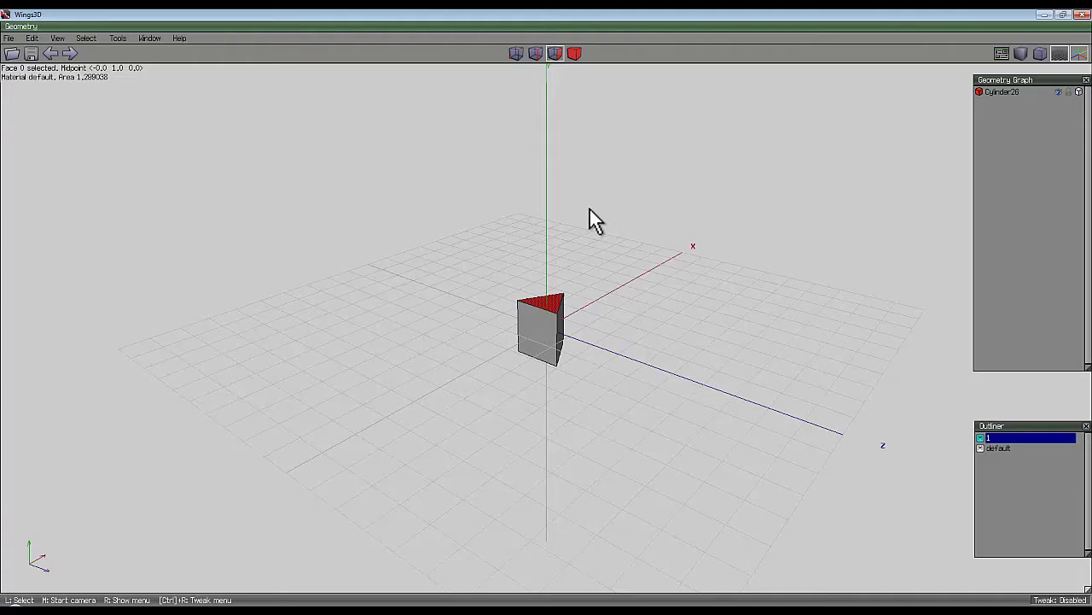
Start an X-axis sweep of the prism's top face with a distance of 2.
right_click(595, 209)
left_click(596, 319)
left_click(586, 334)
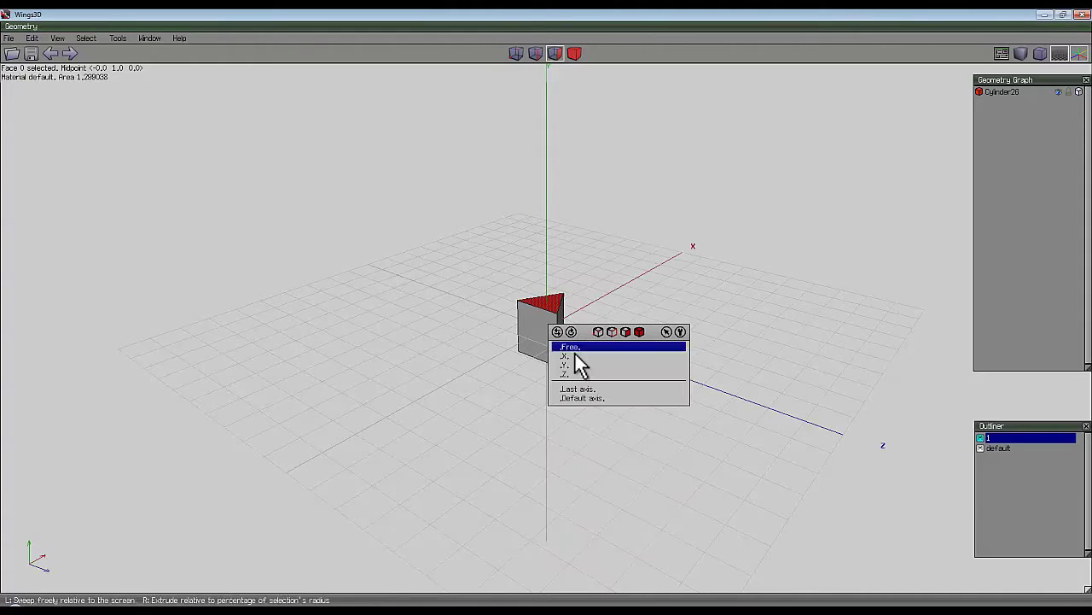
left_click(575, 355)
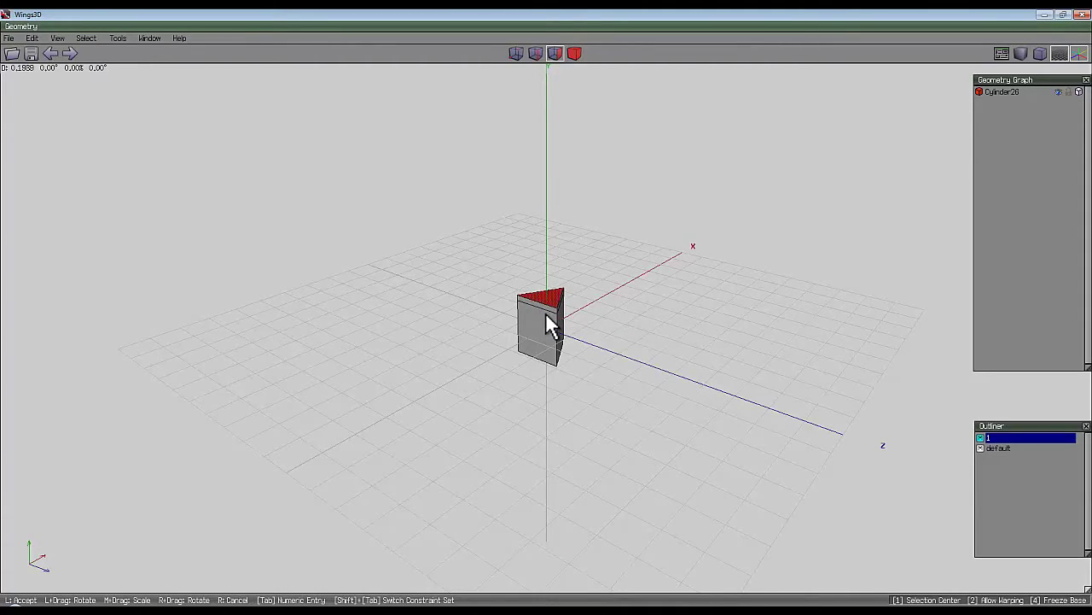
key("Tab")
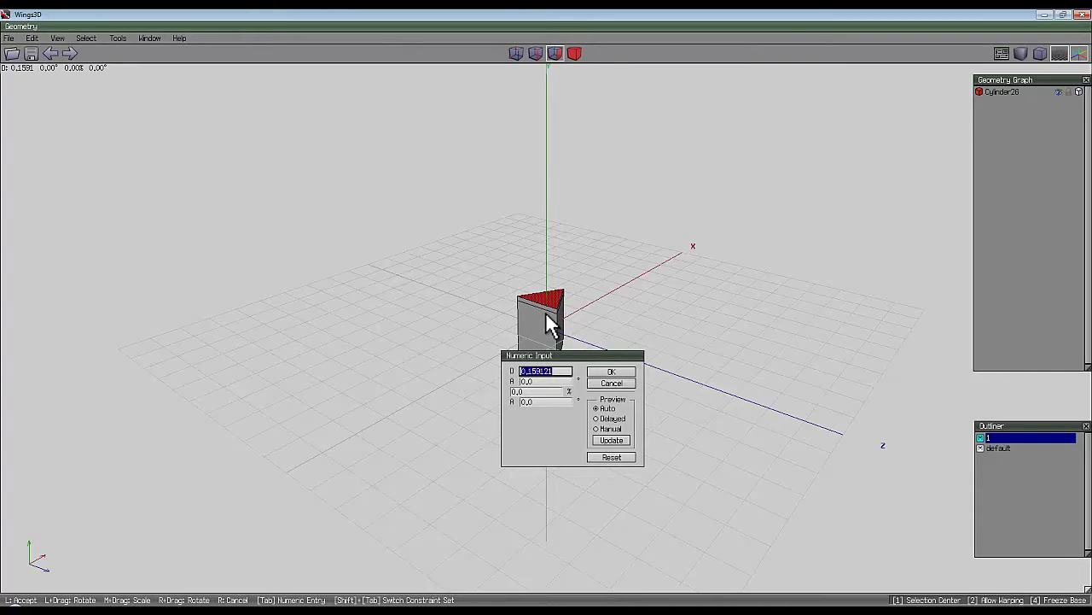
type("2")
key("Tab")
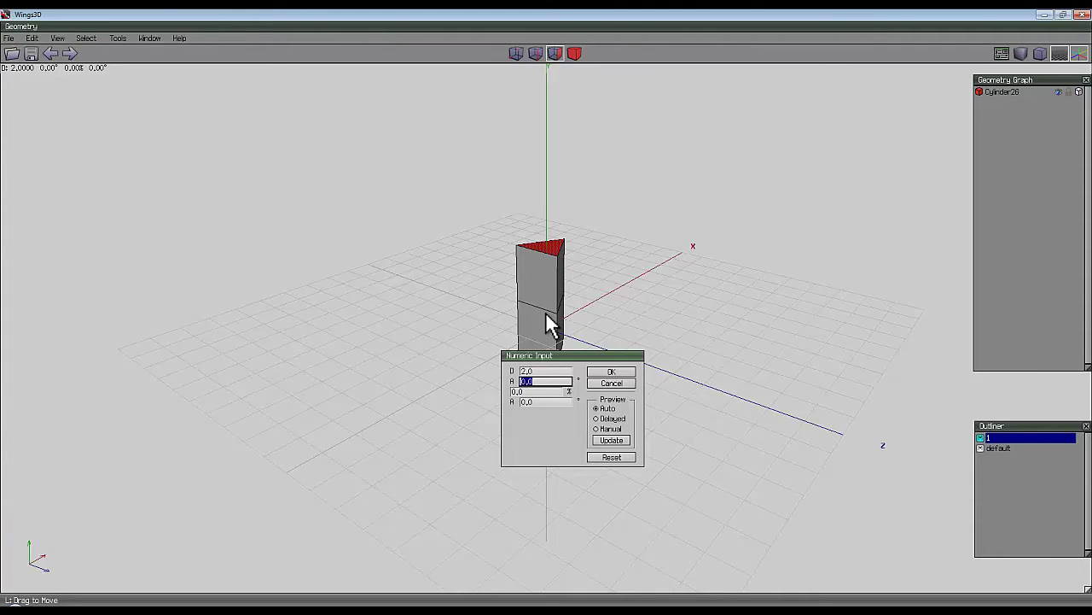
Set the sweep's first angle to 22.5° and its second angle to 15°, and apply the sweep.
type("180")
key("BackSpace")
key("BackSpace")
key("BackSpace")
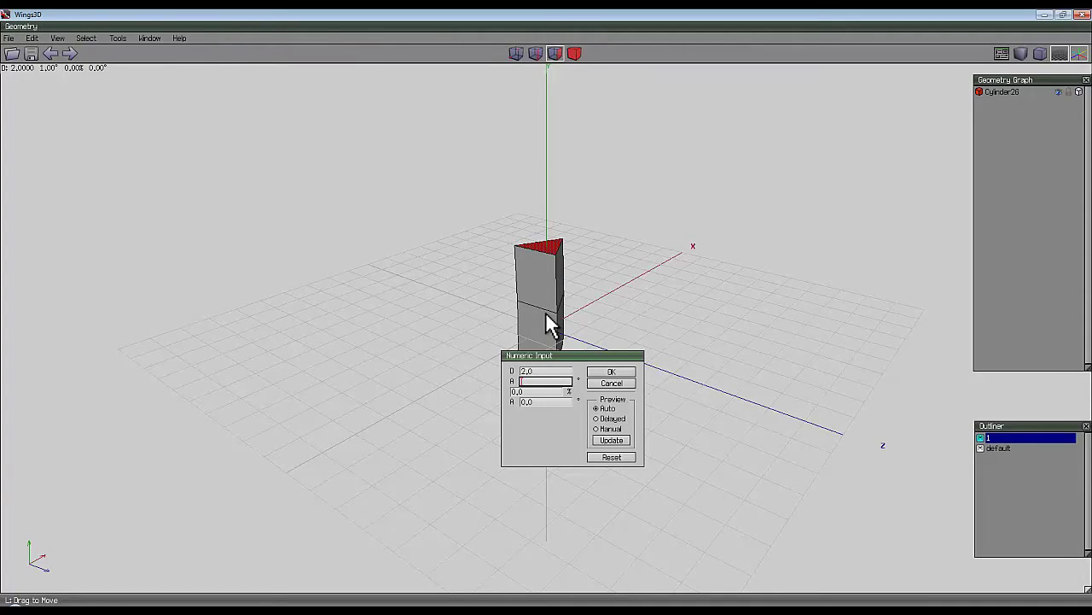
type("22.5")
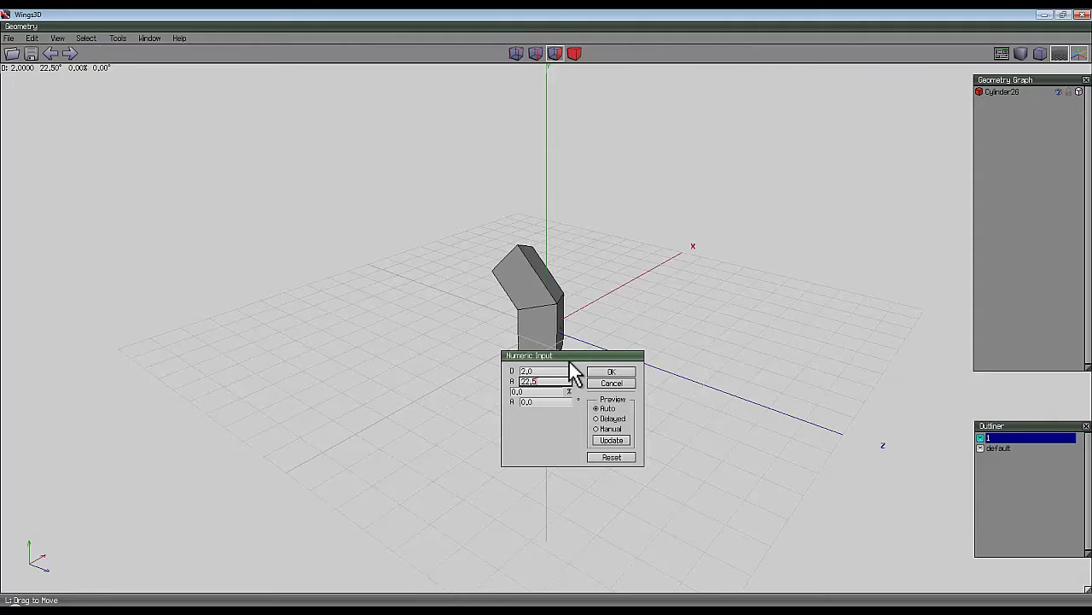
left_click(536, 402)
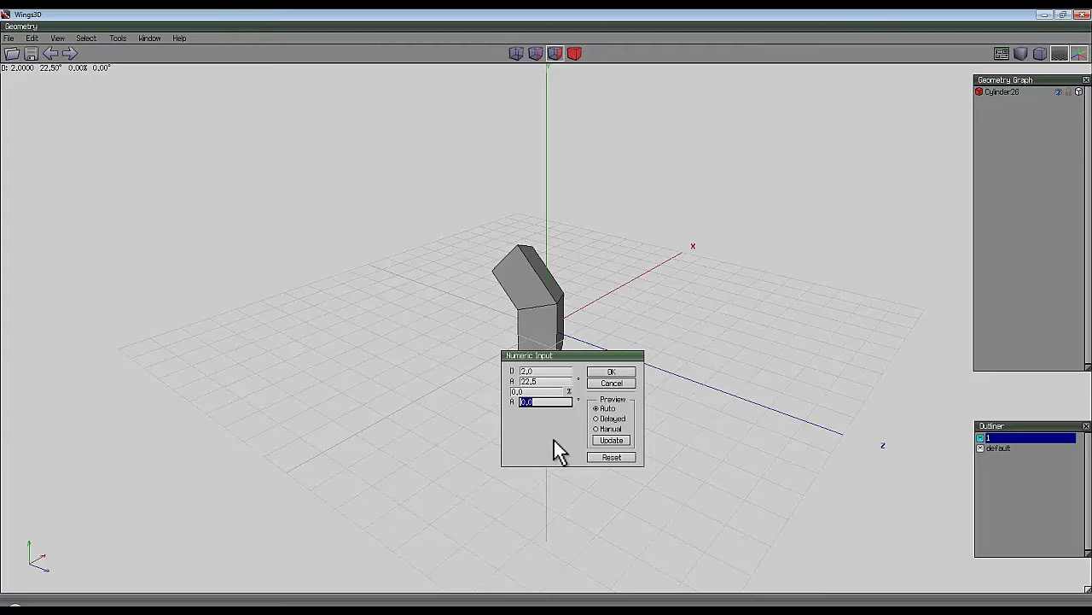
type("15")
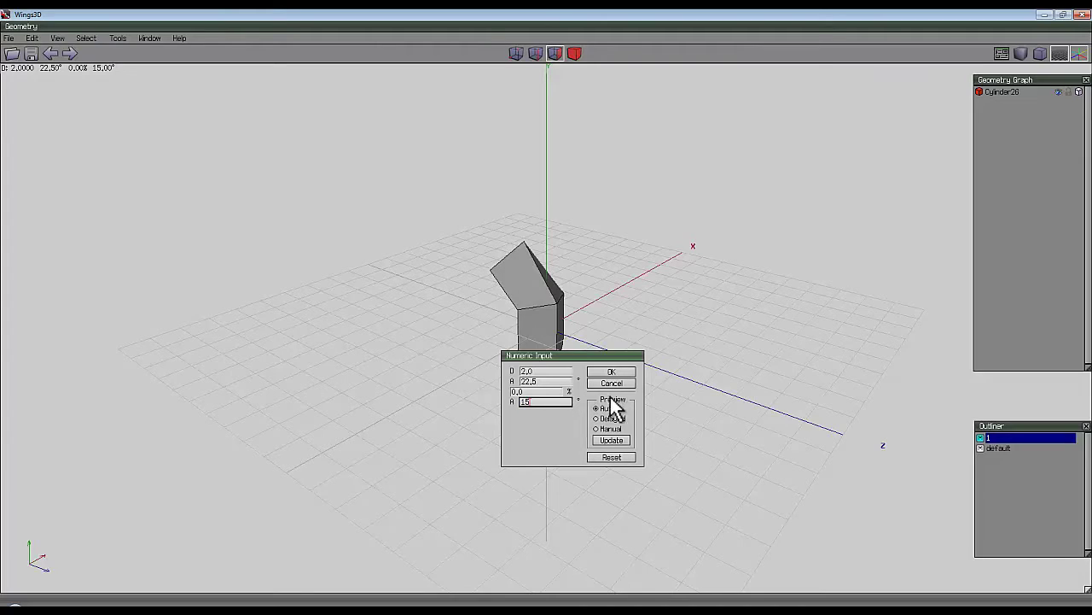
left_click(625, 374)
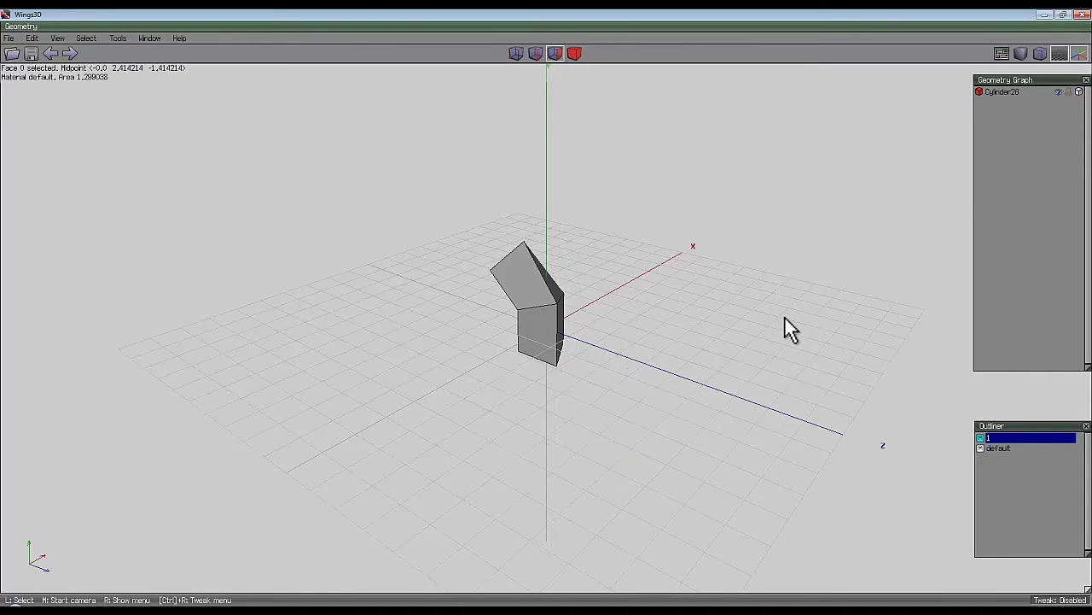
Try repeating the sweep from the end face, and undo the repeats.
key("d")
middle_click_drag(545, 312, 546, 313)
left_click(546, 313)
key("ctrl+z")
key("ctrl+z")
key("ctrl+z")
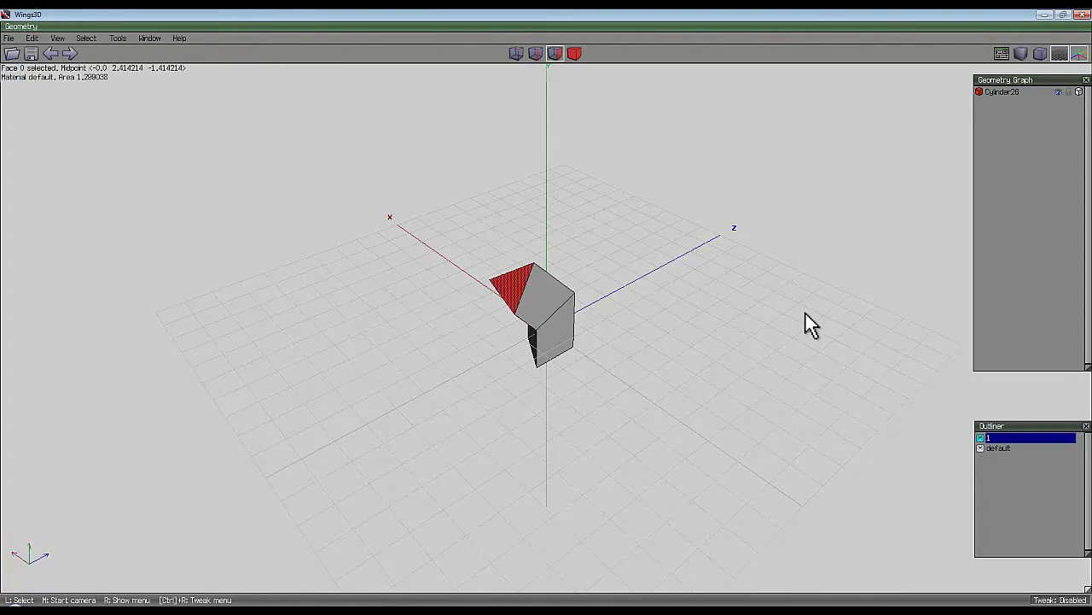
Try another interactive sweep from the end face, cancel it, and undo the original sweep of the prism's top face.
key("d")
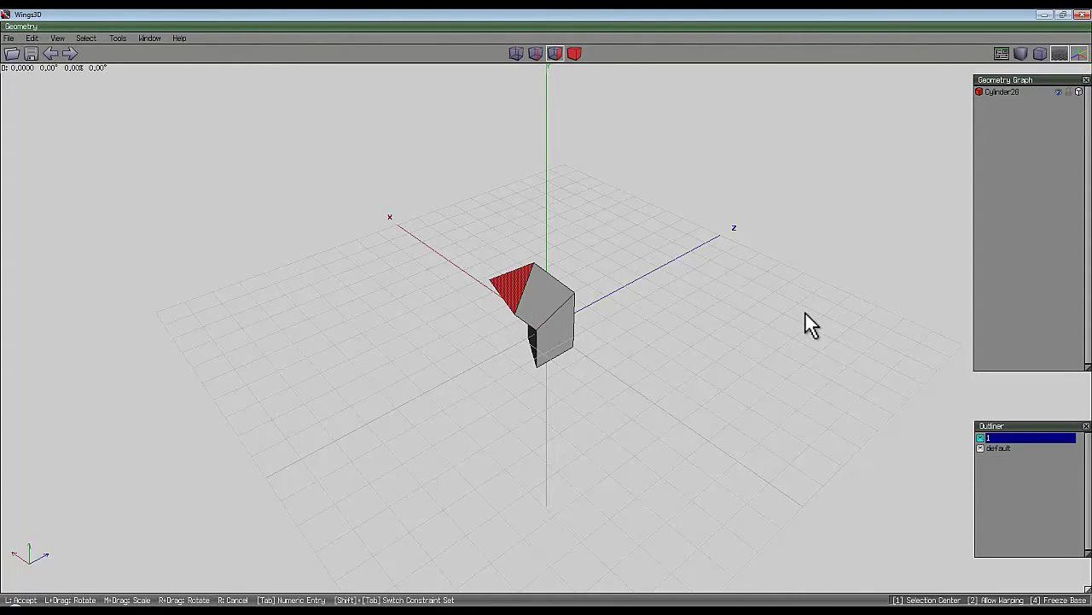
left_click_drag(805, 313, 685, 273)
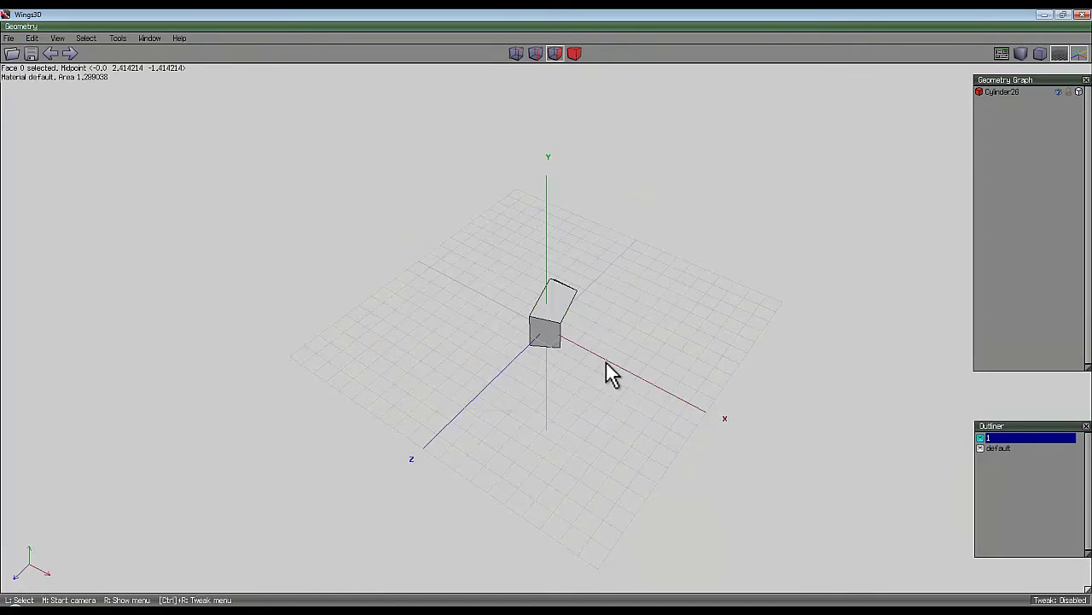
key("ctrl+z")
middle_click(594, 353)
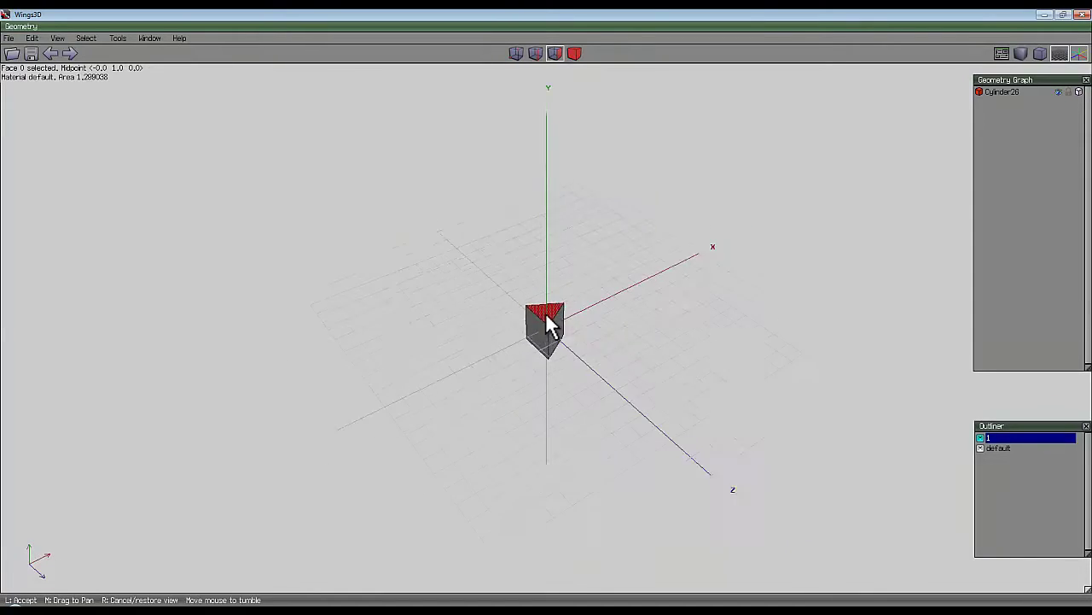
right_click(548, 312)
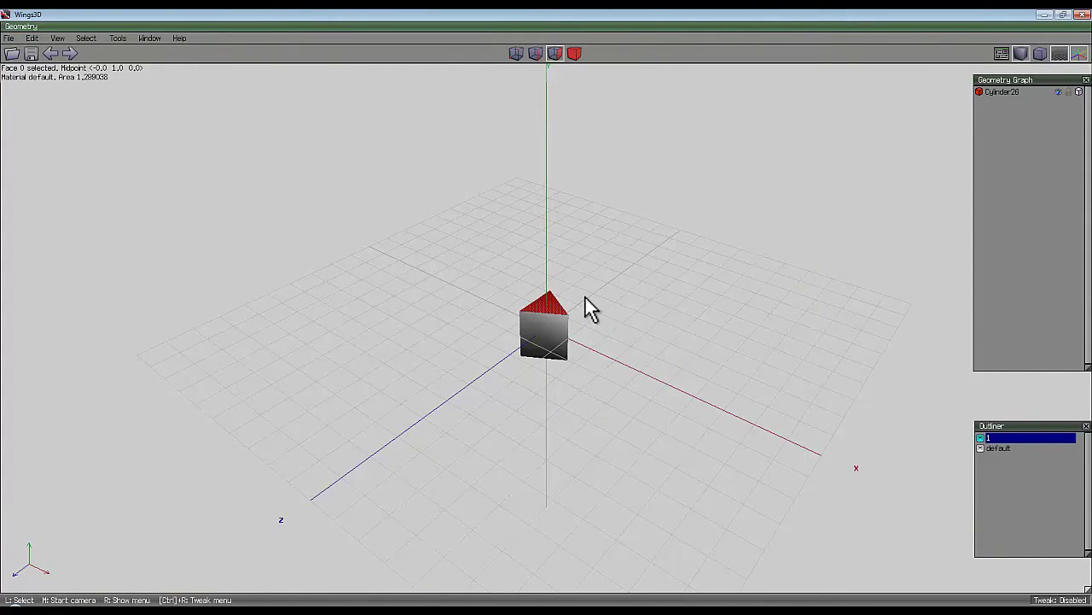
Sweep the prism's top face with a distance of 2, a first angle of 22.5° and a second angle of 15°.
right_click(587, 300)
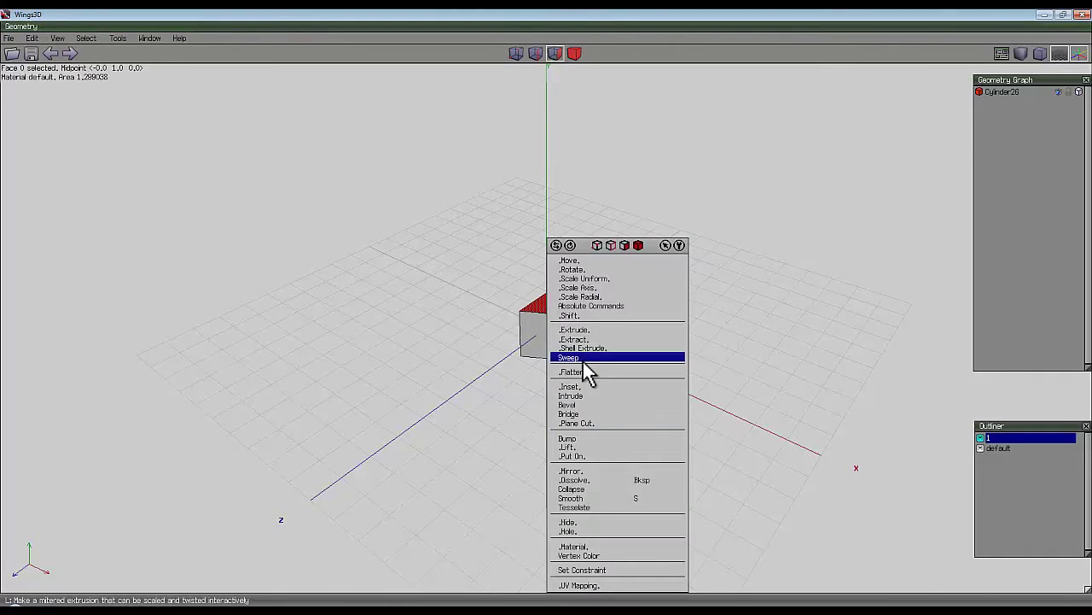
left_click(584, 358)
left_click(562, 373)
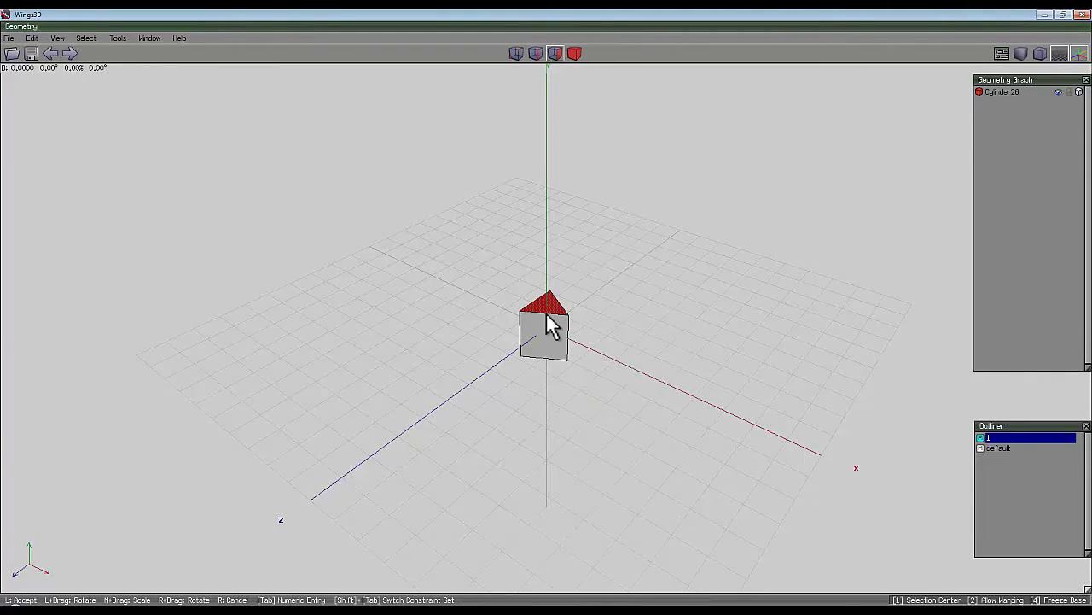
key("Tab")
type("2")
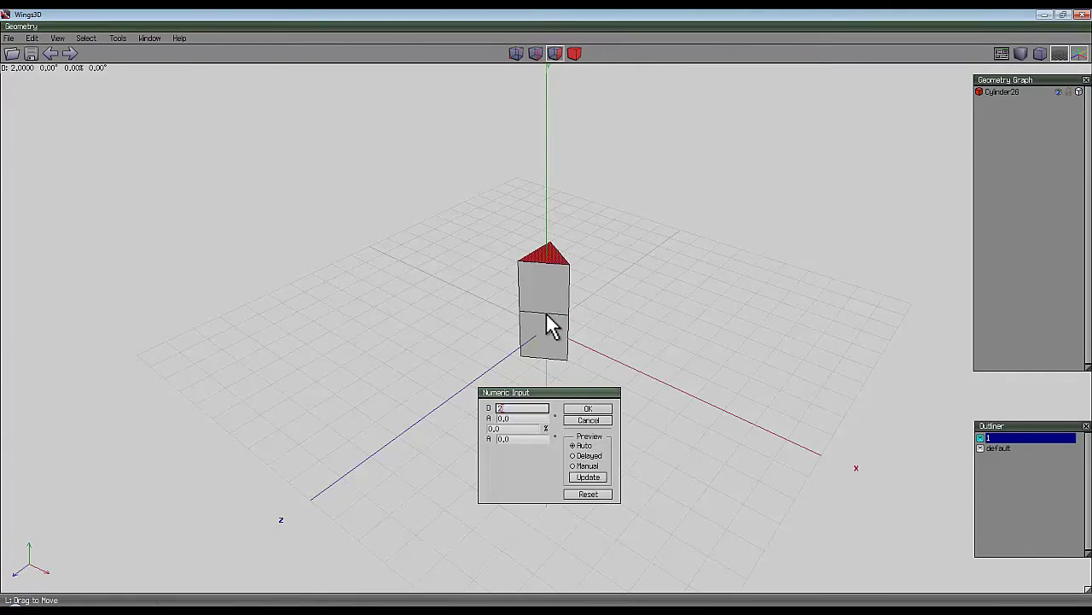
key("Tab")
type("22")
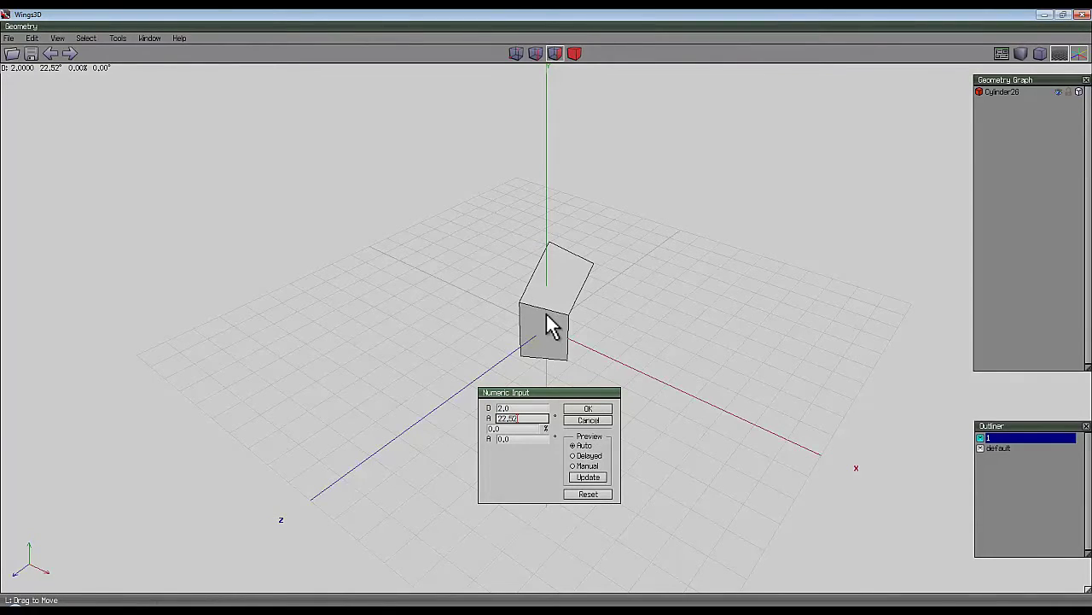
key("Tab")
key("Tab")
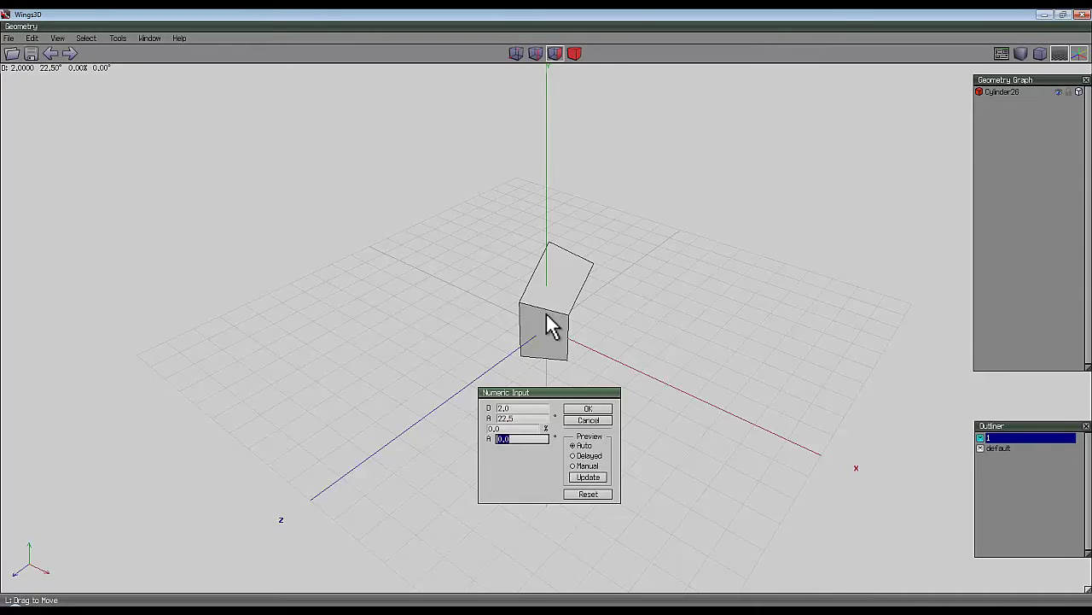
type("15")
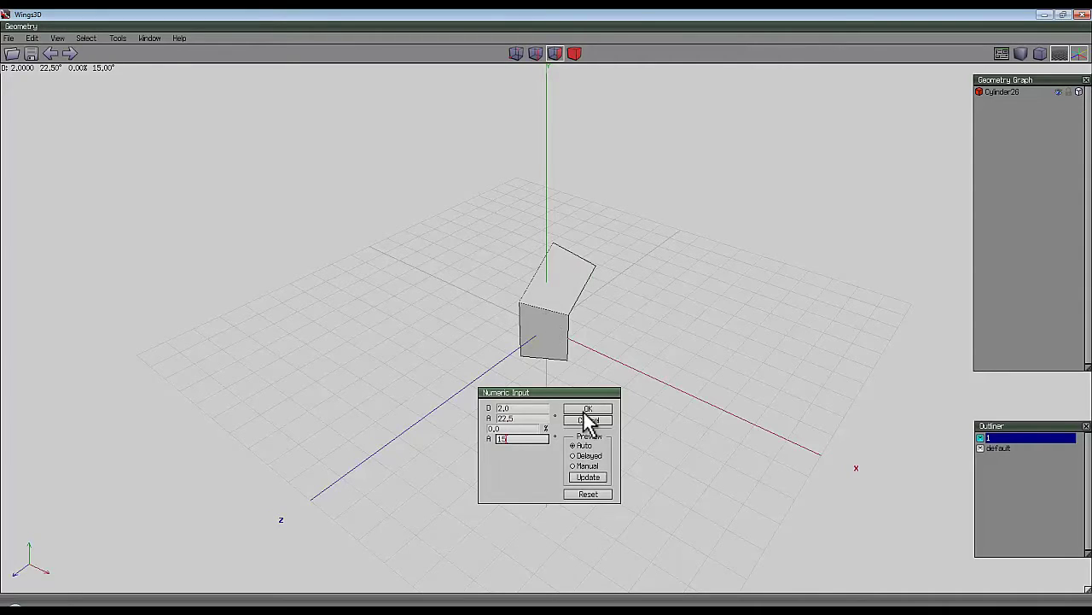
left_click(585, 411)
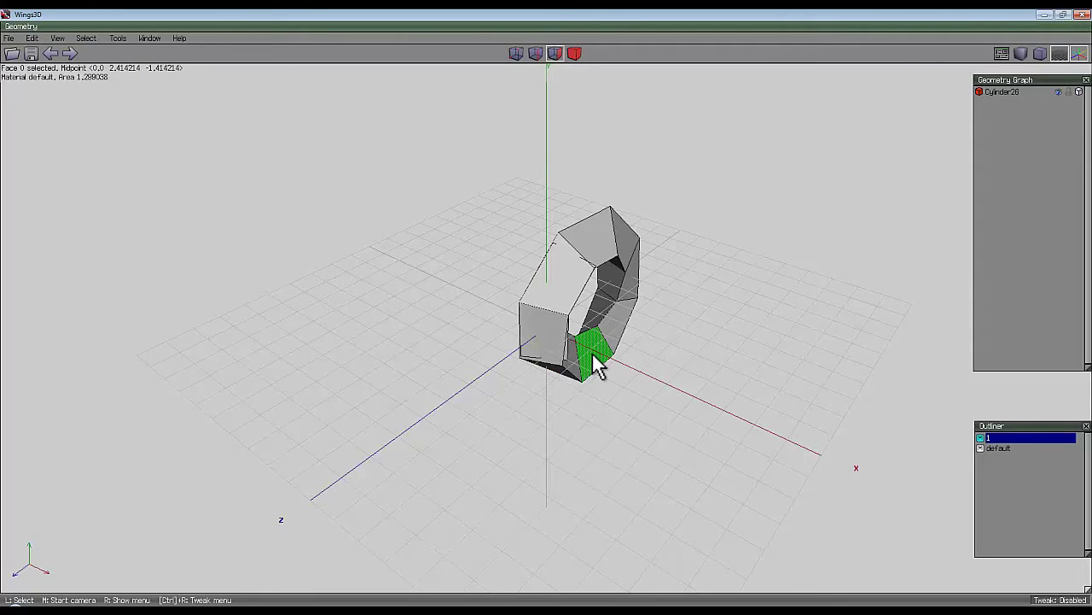
Repeat the sweep around the full circle and join the coincident ends into a closed ring.
key("l")
left_click(575, 54)
right_click(578, 162)
key("Escape")
key("space")
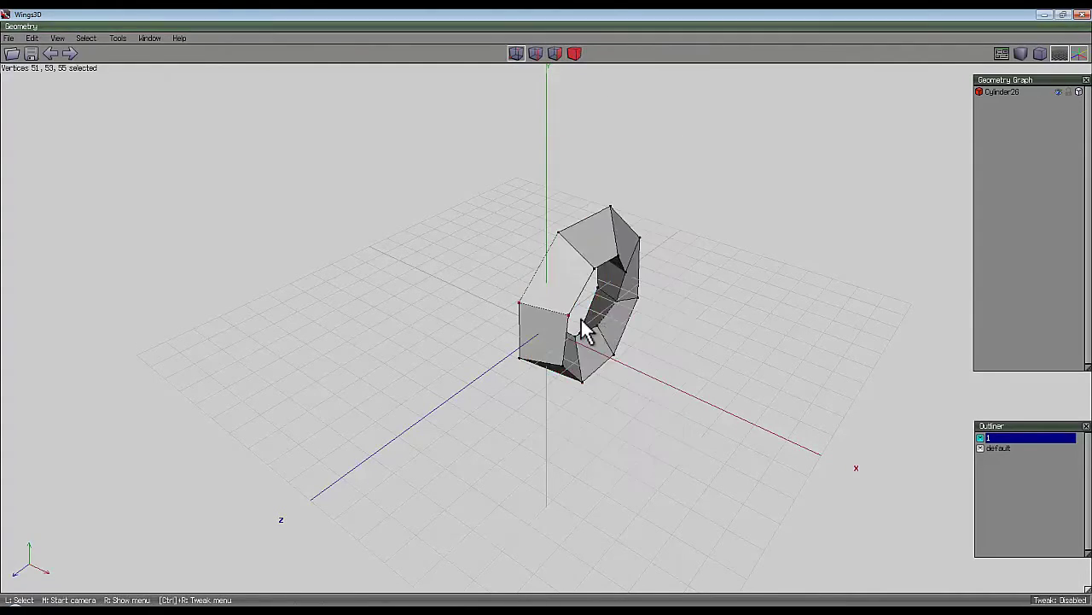
Select all the lengthwise edges of the closed ring and bevel them into faces.
middle_click_drag(556, 322, 531, 105)
left_click(587, 297)
right_click(588, 204)
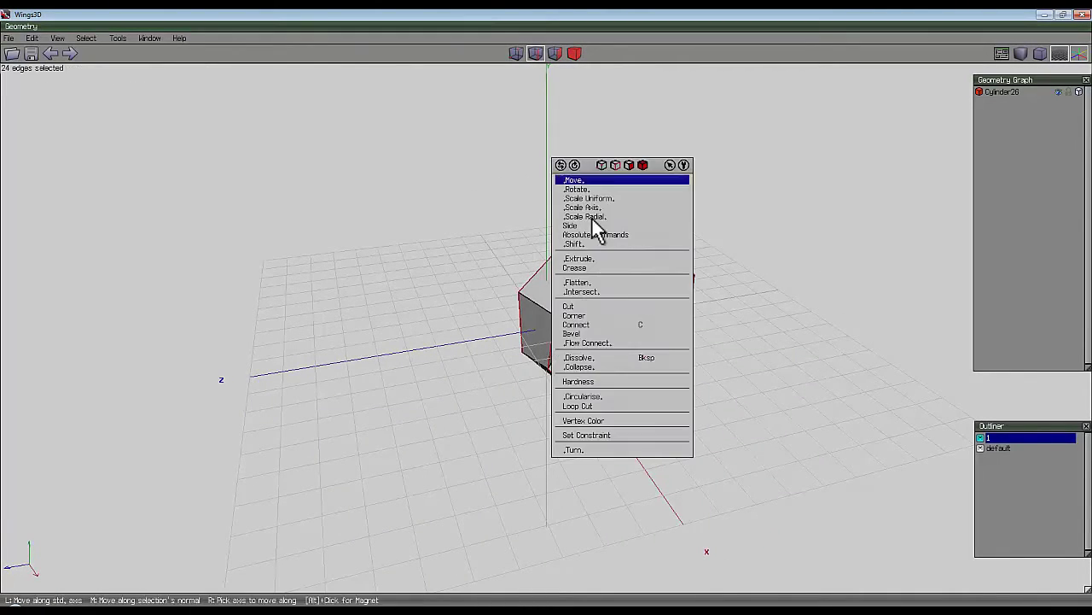
left_click(587, 341)
Extrude the selected bevel faces outward as one continuous strip around the ring.
right_click(561, 226)
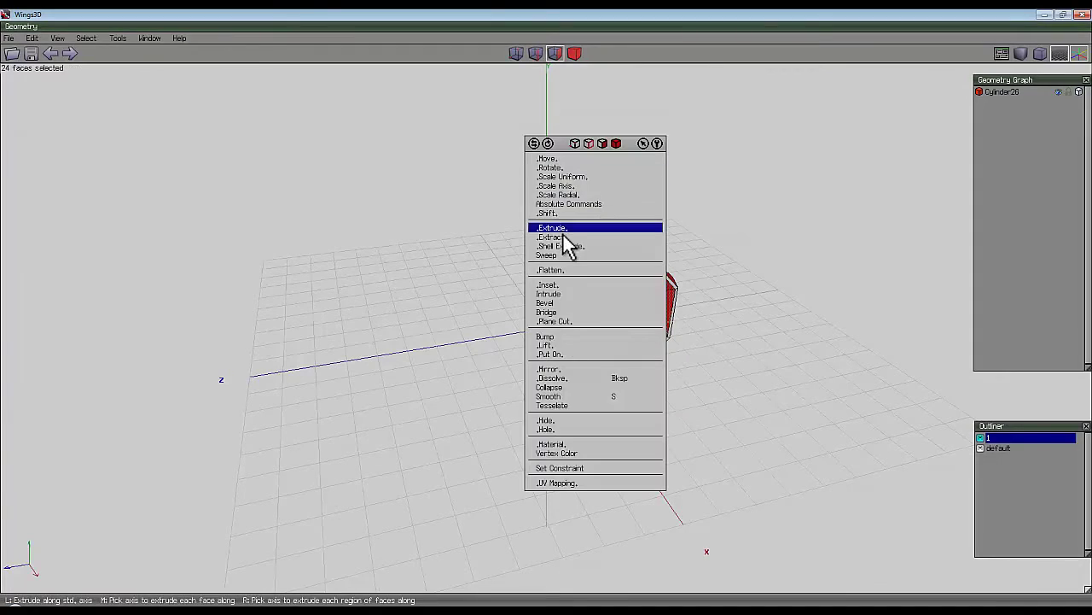
left_click(561, 225)
left_click(561, 240)
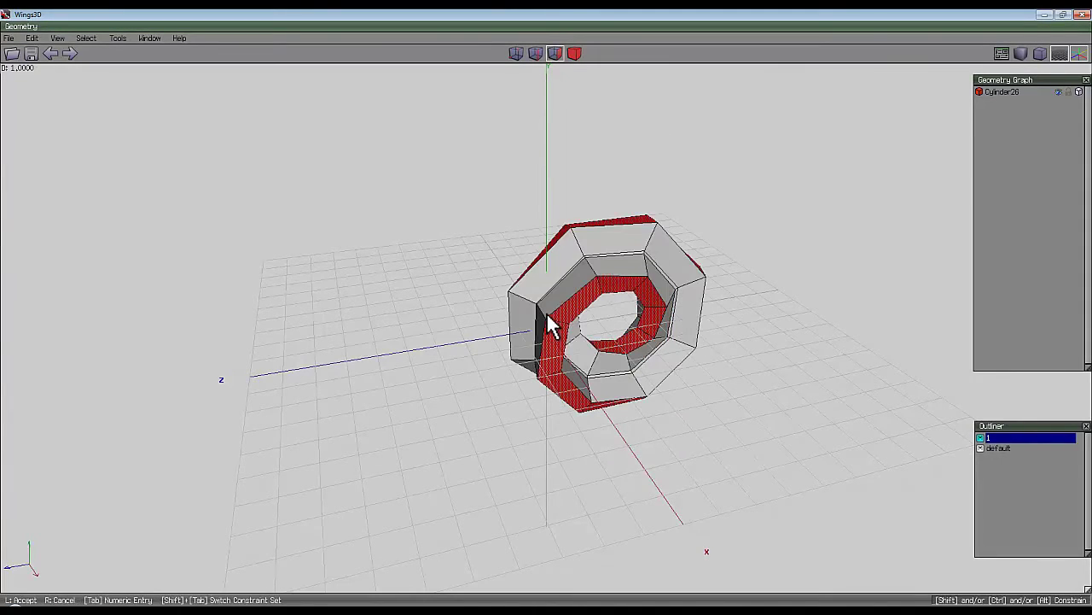
left_click(550, 324)
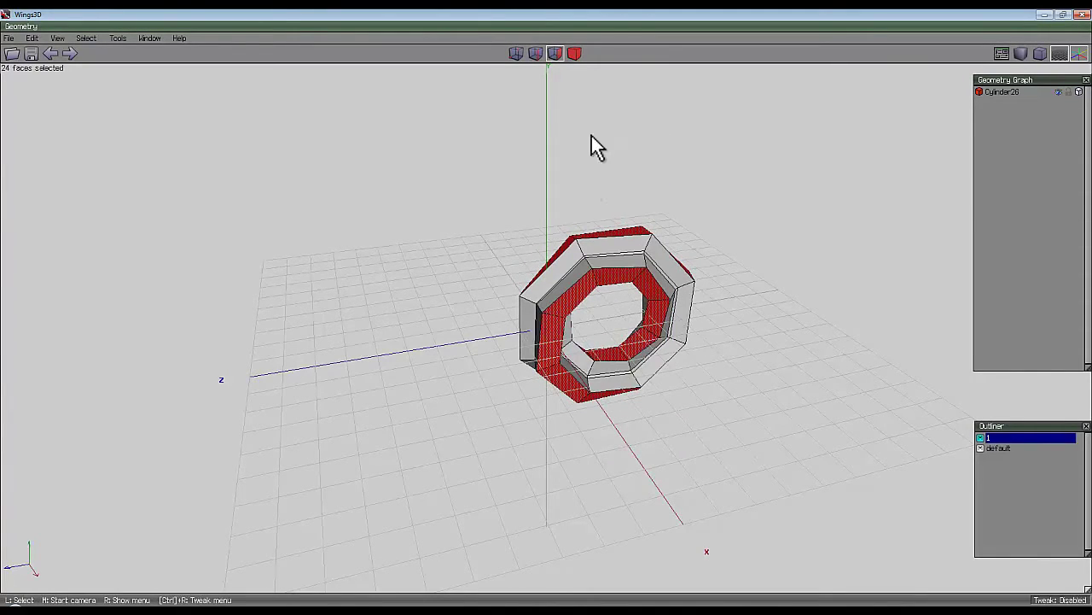
Extract the selected strip faces at a distance of 1 and hide the extracted object.
right_click(590, 146)
left_click(591, 243)
left_click(587, 248)
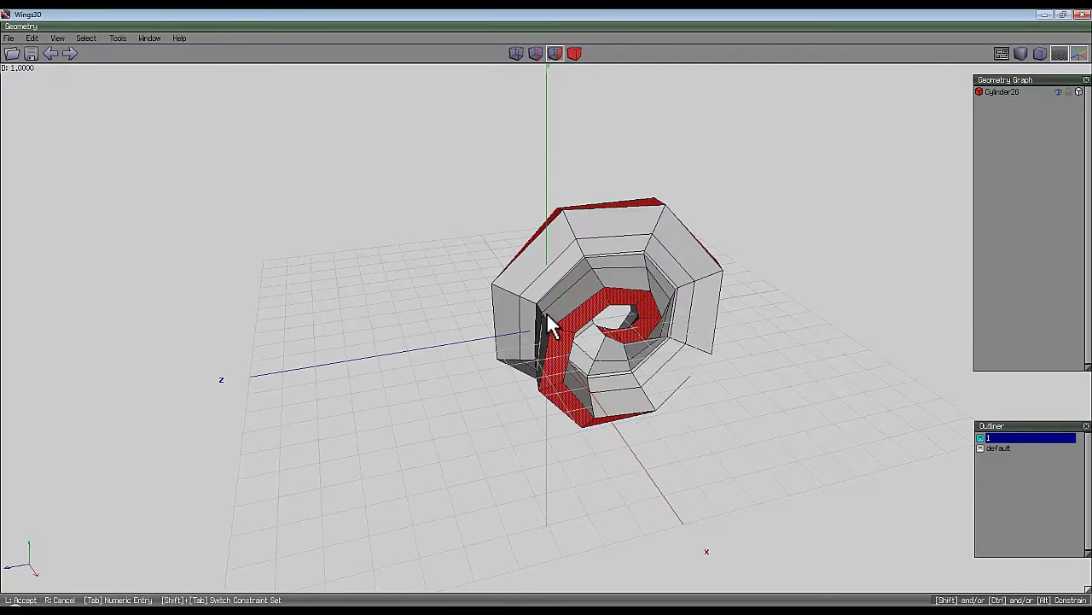
left_click(551, 326)
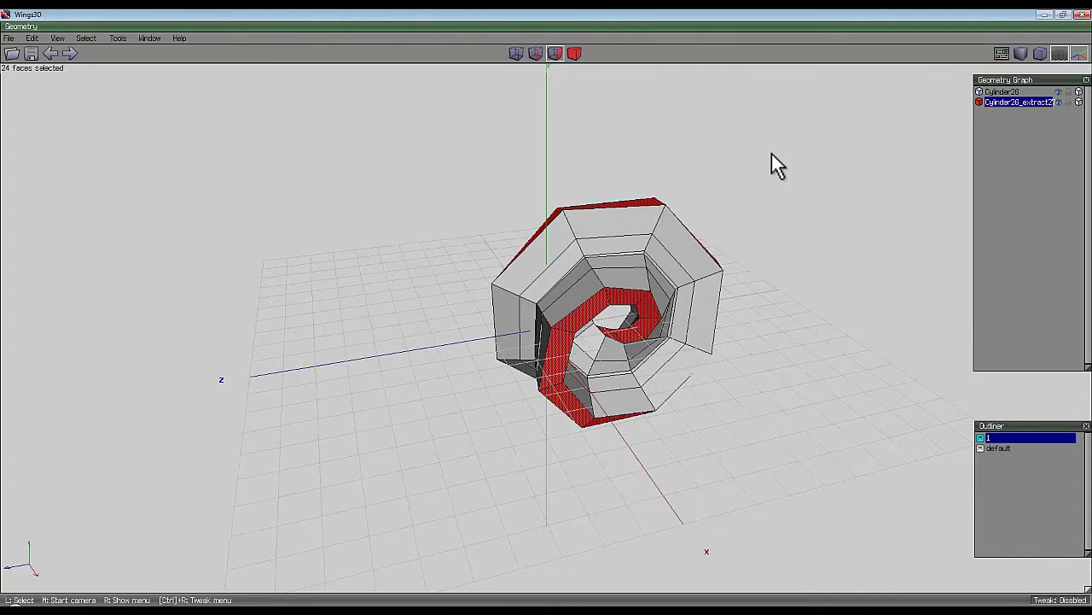
left_click(1059, 102)
Select a cross edge on the ring's outer strip and extend the selection to every third edge of its edge ring.
scroll(717, 238, "up", 5)
left_click(535, 54)
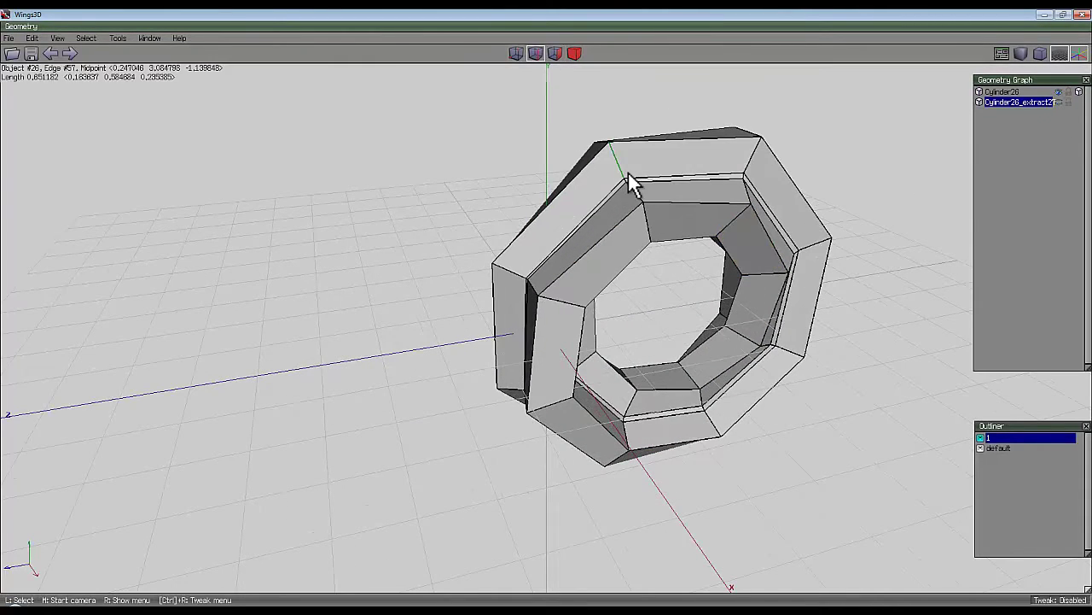
middle_click_drag(642, 211, 547, 146)
left_click(546, 141)
right_click(660, 142)
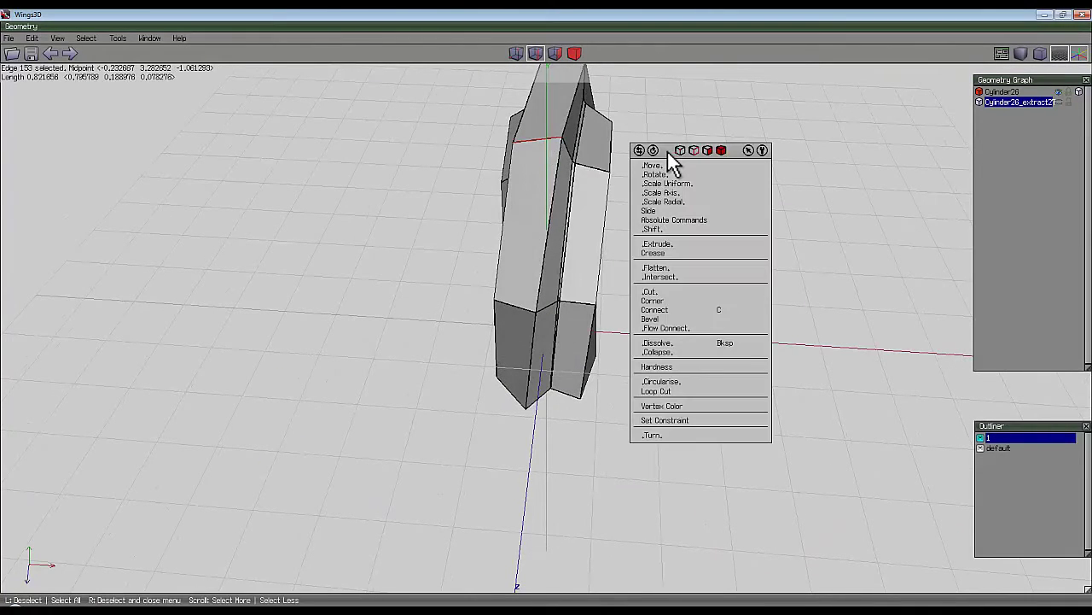
left_click(86, 39)
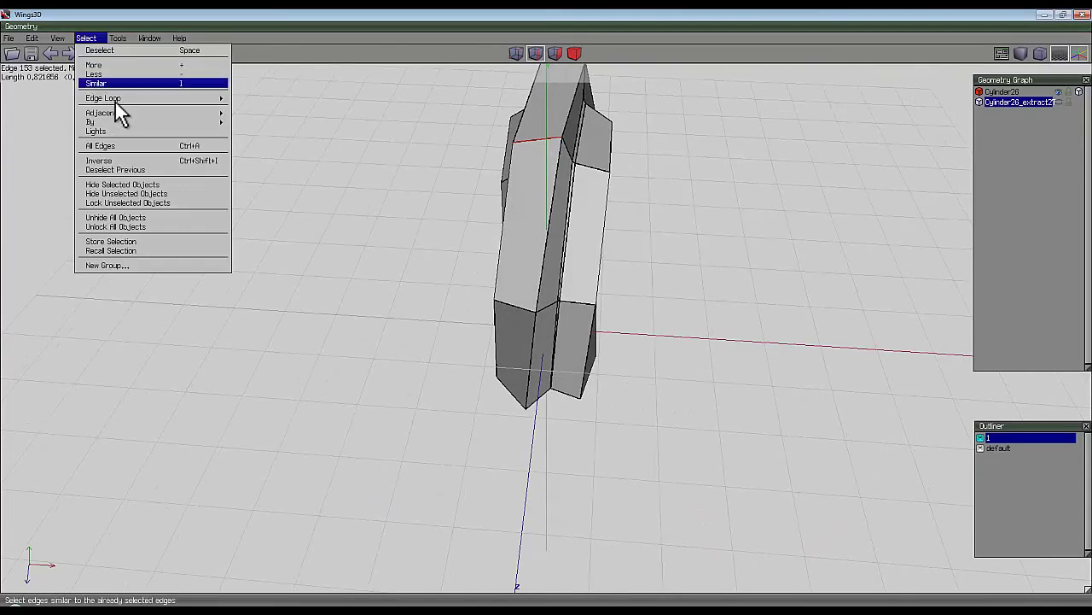
mouse_move(117, 102)
mouse_move(288, 126)
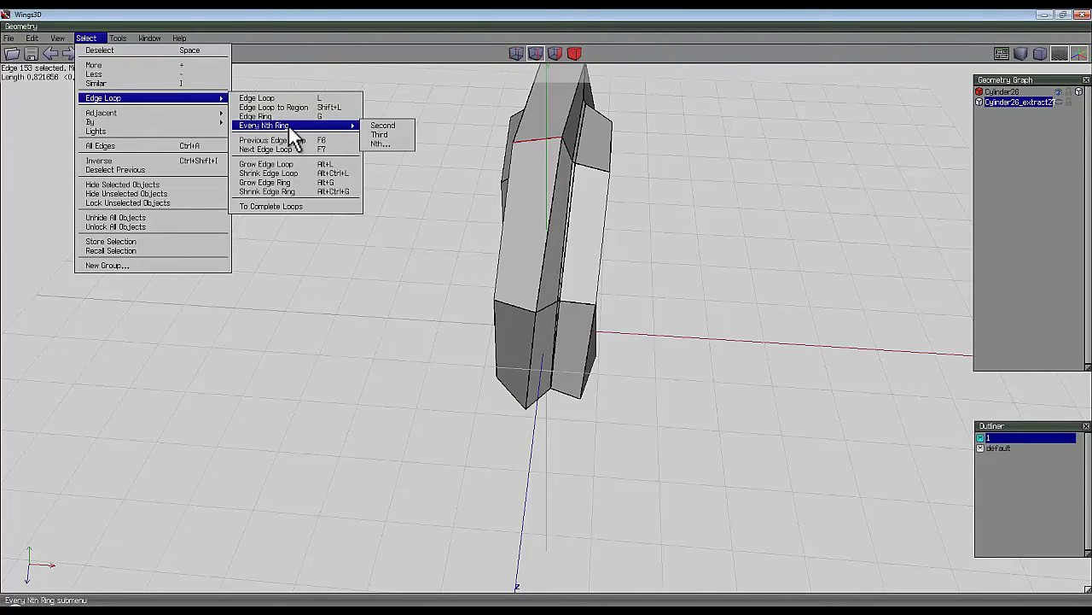
left_click(384, 143)
middle_click(385, 146)
left_click(545, 312)
Convert the edge selection to faces and assign material 1 to them.
left_click(555, 53)
middle_click(543, 312)
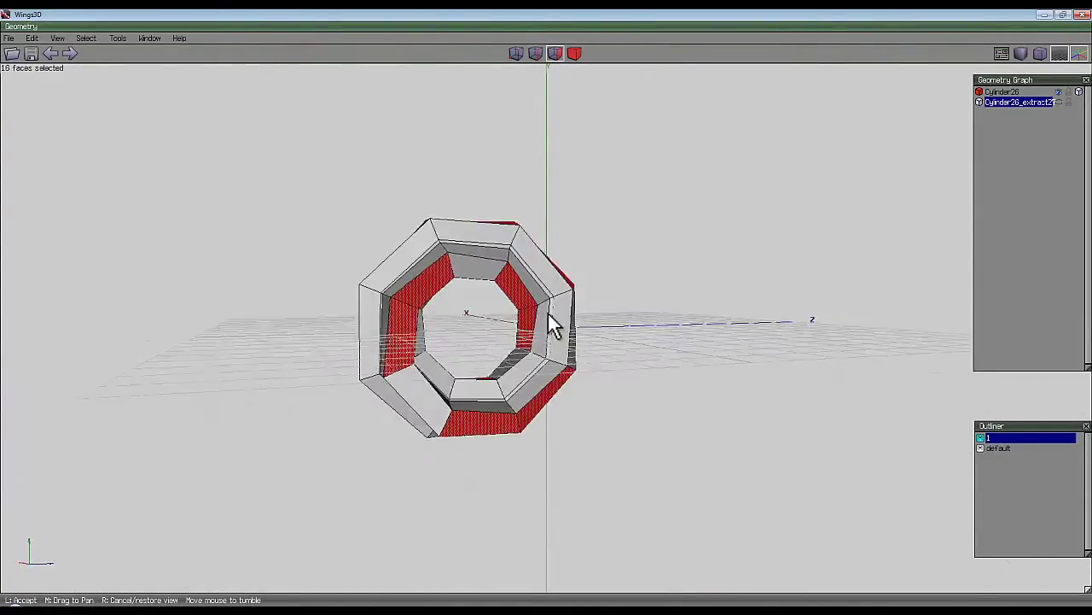
left_click(545, 314)
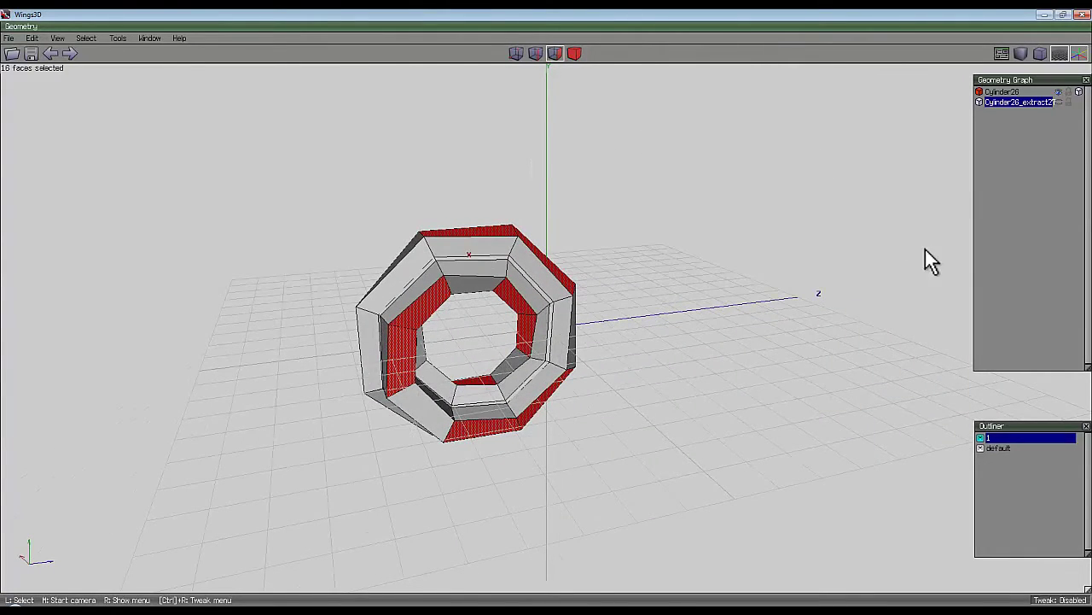
right_click(705, 269)
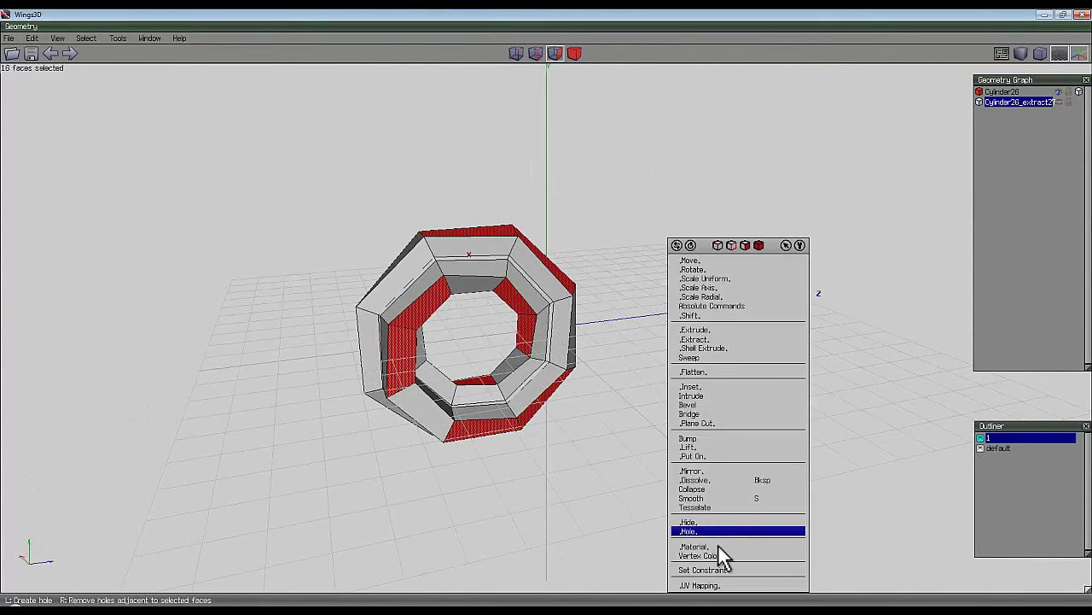
left_click(699, 548)
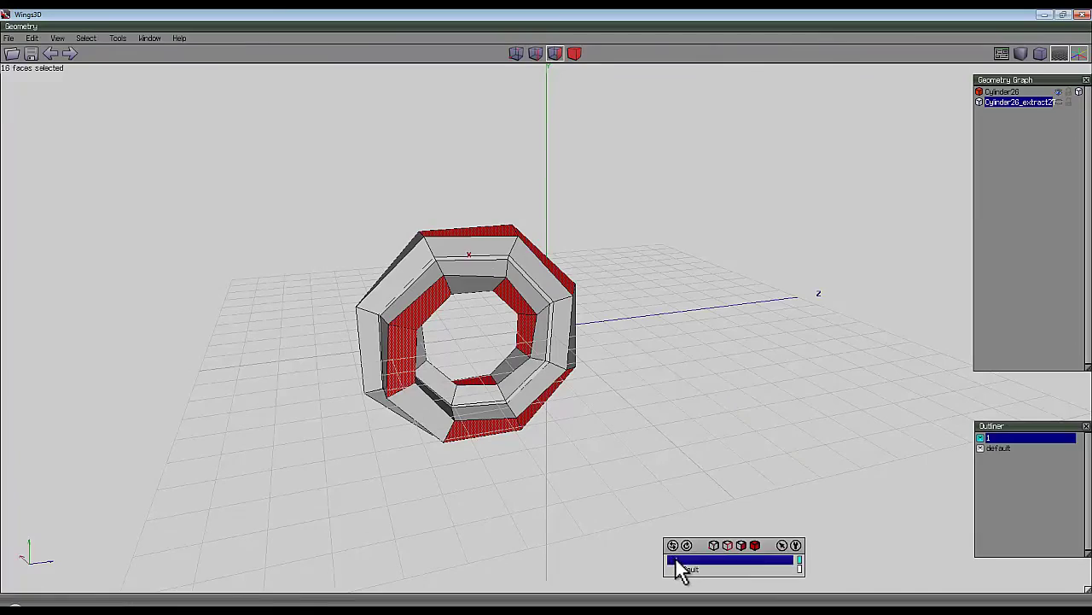
left_click(683, 565)
Select all the cross-section edge loops around the ring, loop-cut it into separate segments, and clear the selection.
middle_click(669, 303)
scroll(546, 312, "up", 3)
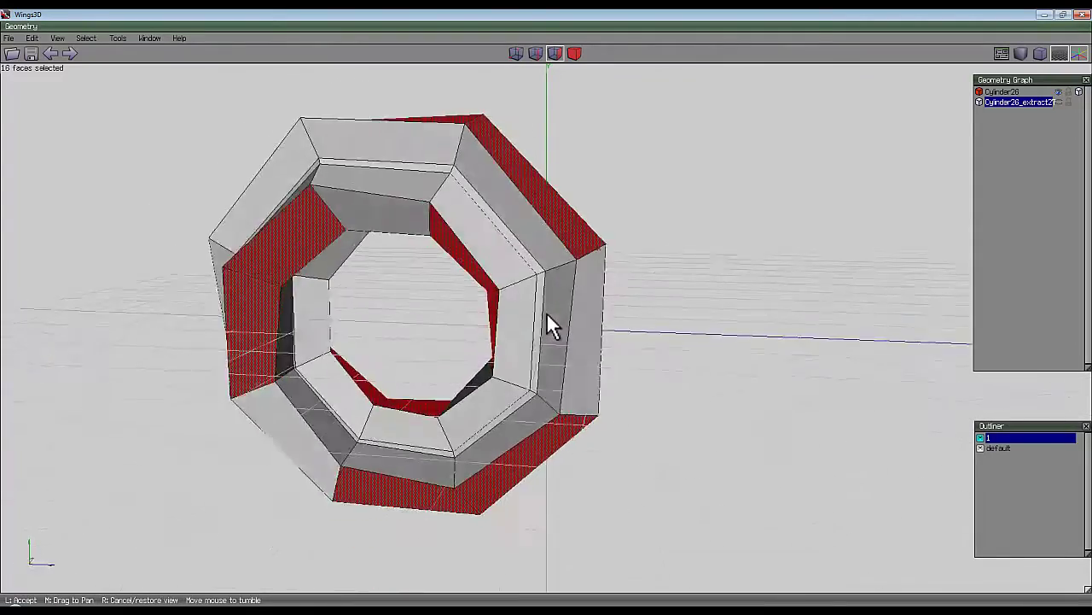
left_click(546, 312)
key("2")
left_click(454, 145)
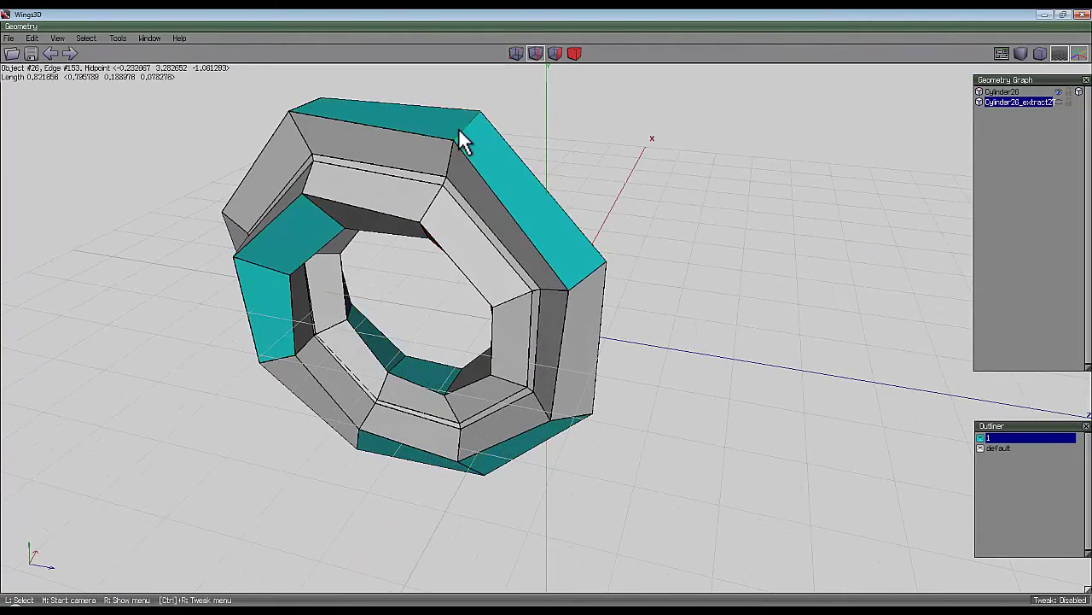
key("i")
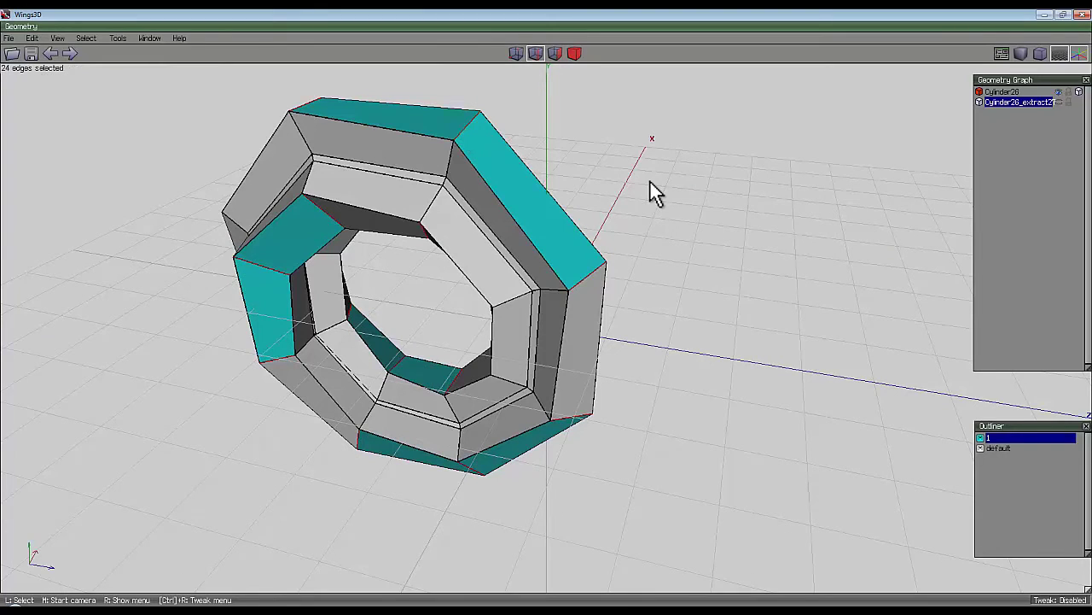
right_click(651, 177)
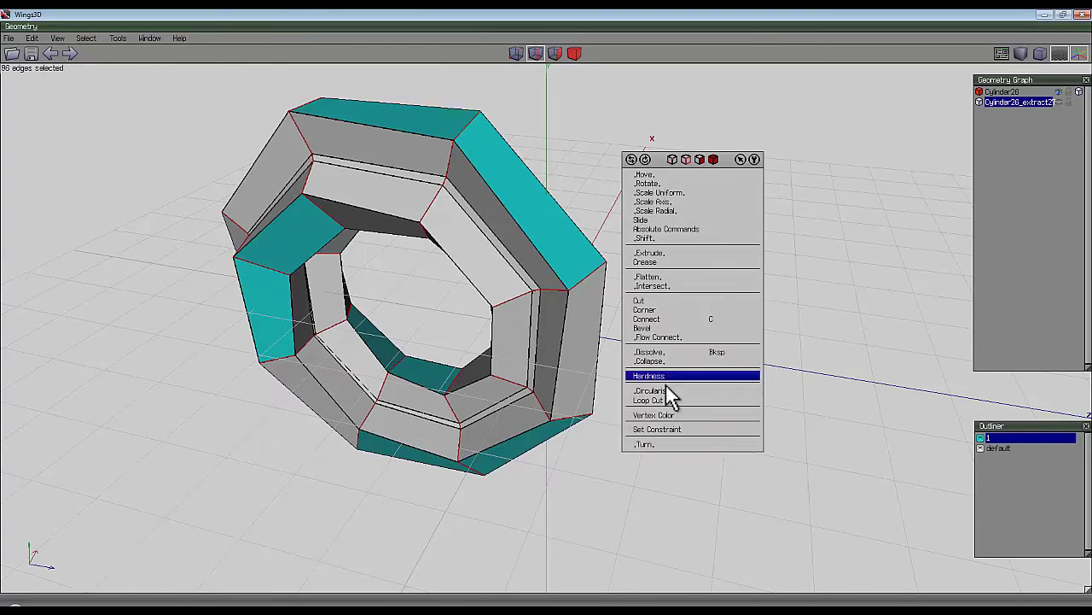
left_click(668, 403)
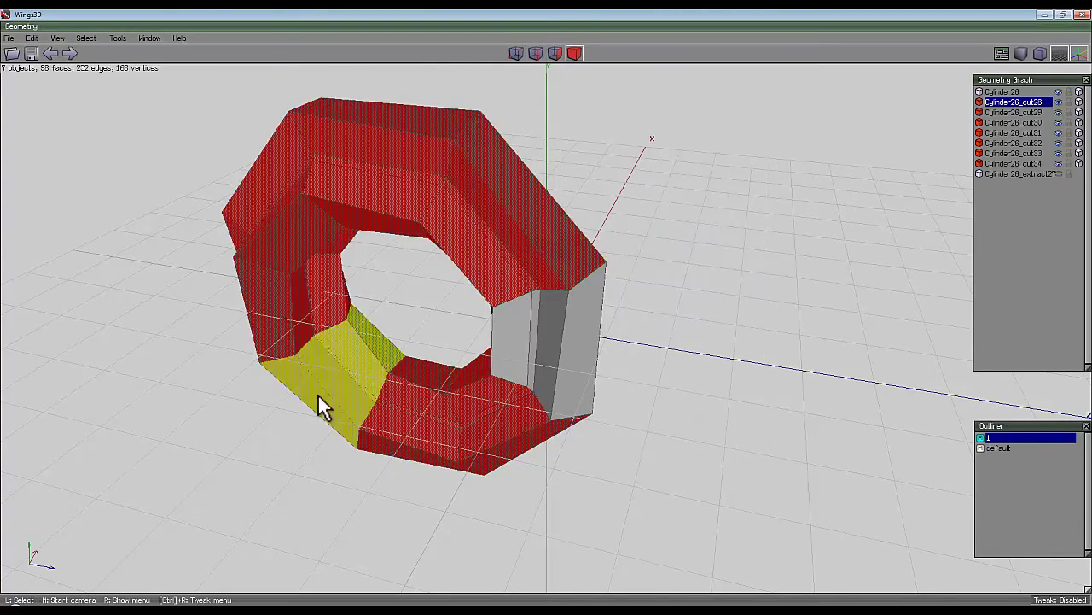
left_click(647, 176)
left_click(647, 175)
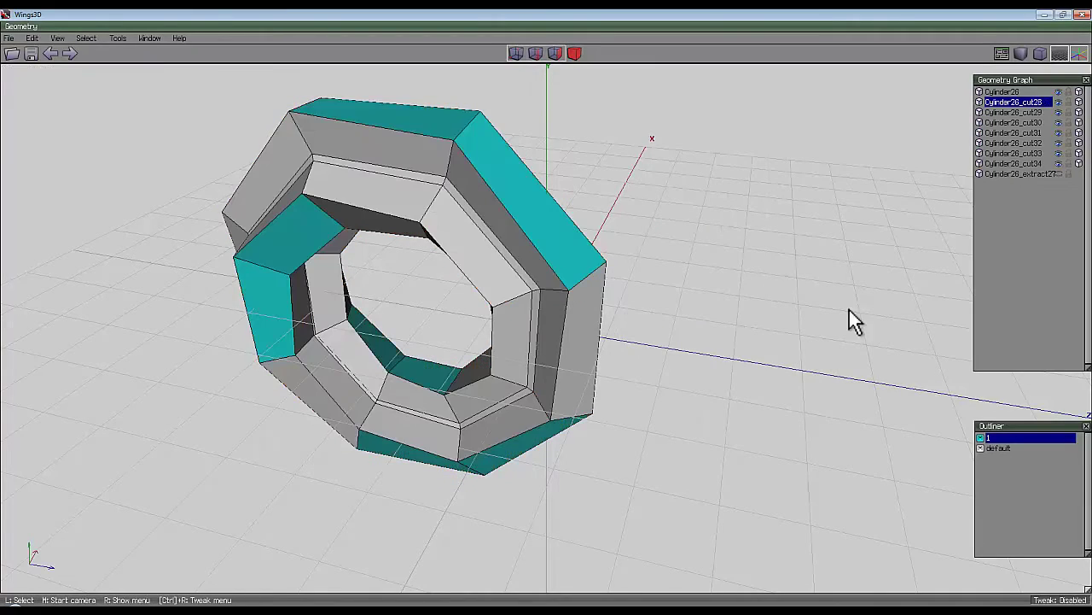
Select all faces that use material 1 across the ring segments.
right_click(994, 442)
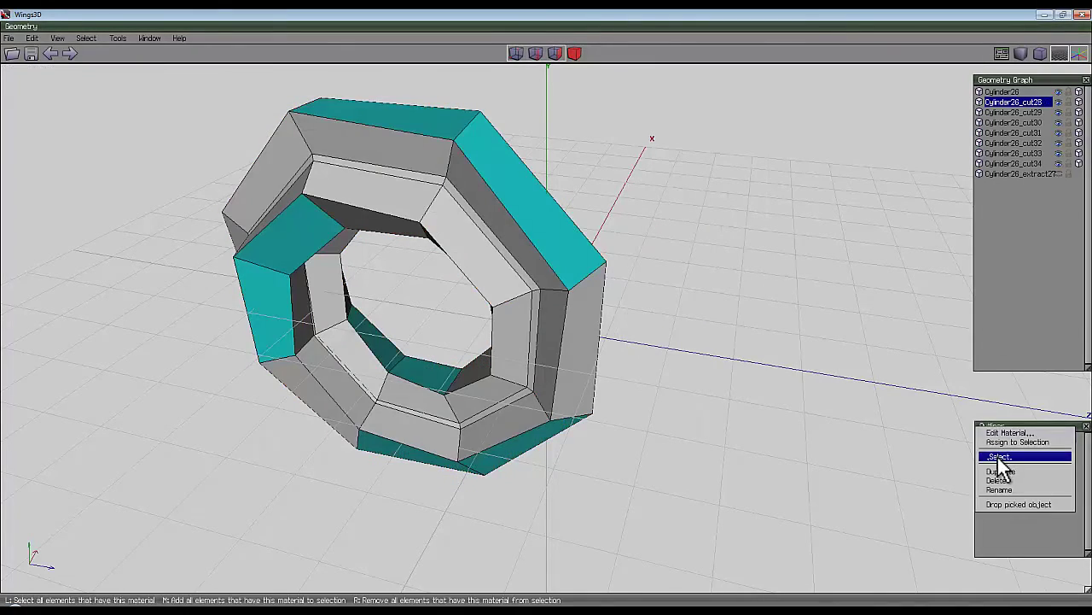
left_click(998, 455)
middle_click(542, 314)
left_click(547, 317)
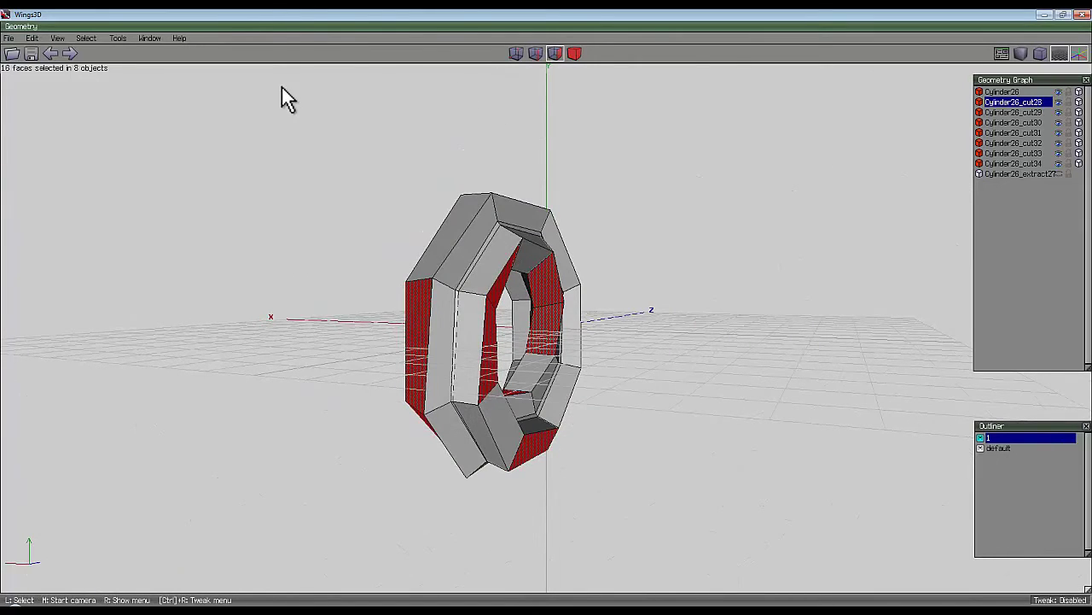
Convert the face selection to vertices, invert it, and delete the vertices that do not belong to the material 1 faces.
left_click(517, 53)
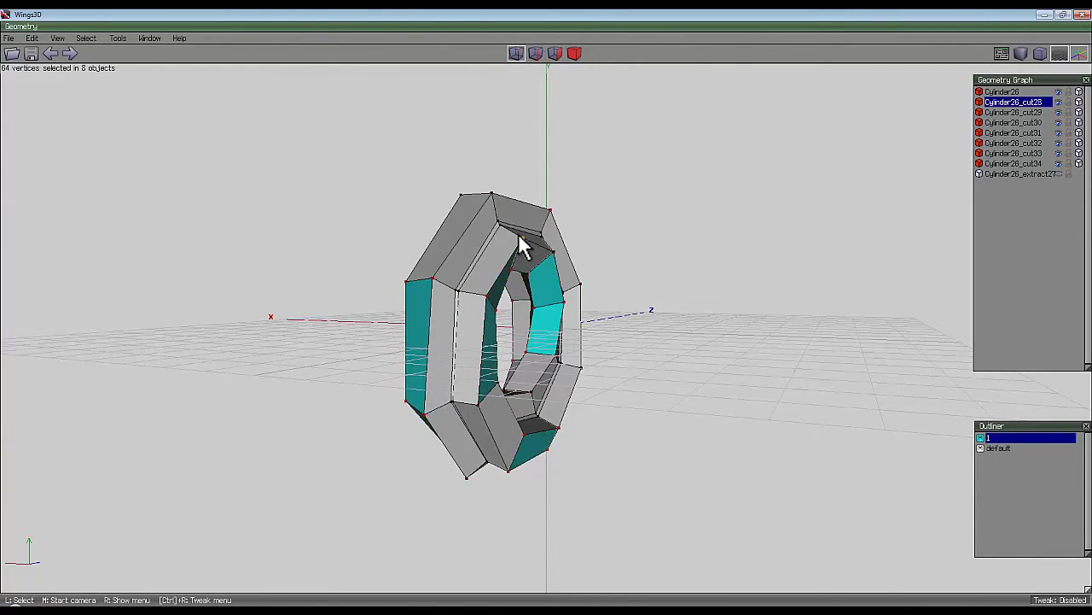
left_click(86, 37)
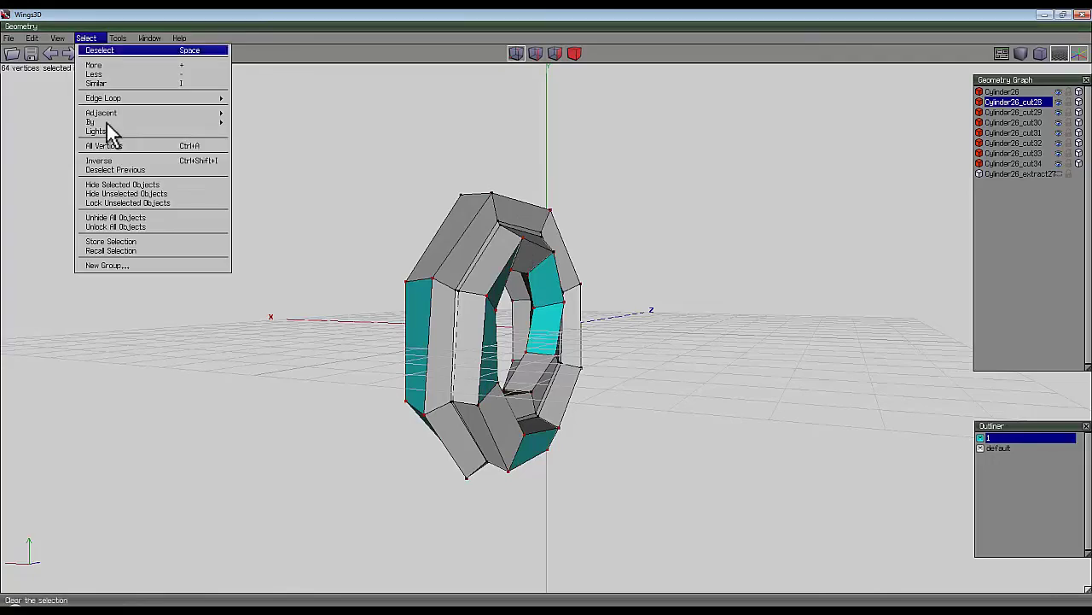
left_click(126, 164)
Clear the vertex selection and select the material 1 faces on all the reduced ring segments.
middle_click(127, 176)
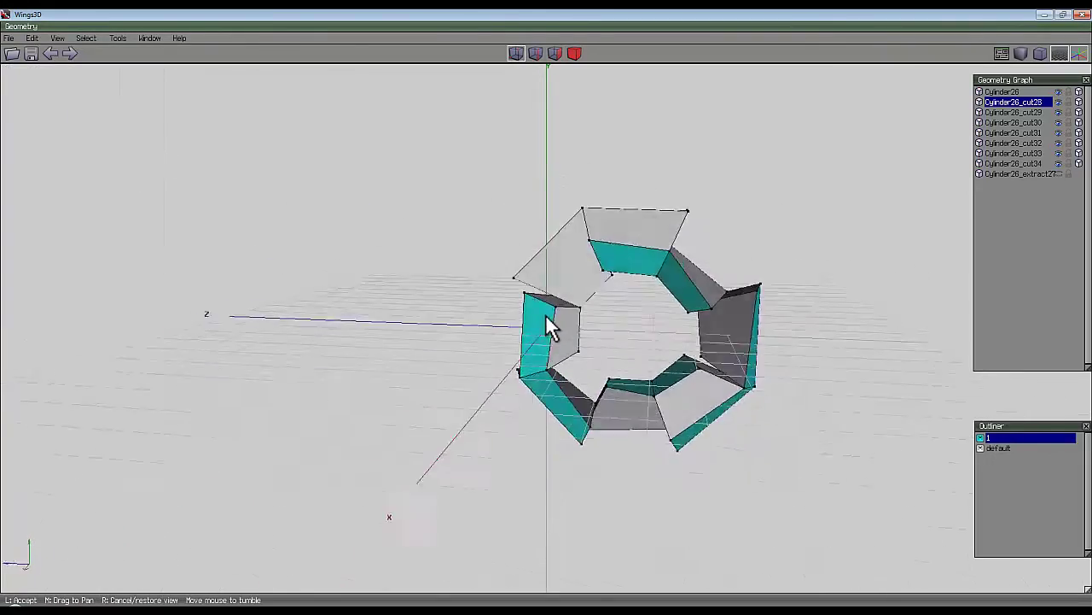
mouse_move(551, 327)
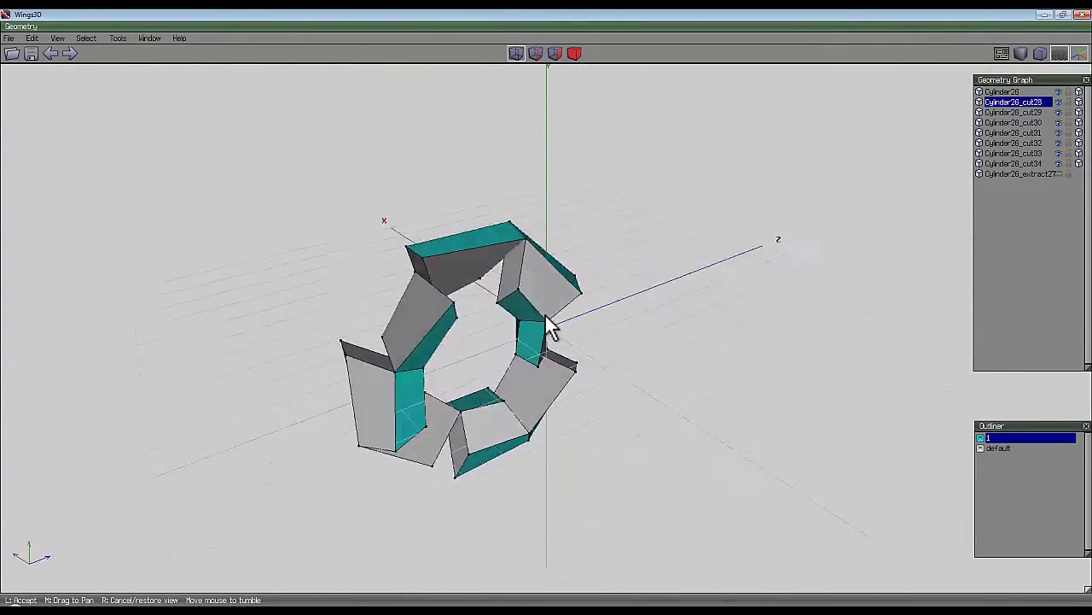
left_click(663, 292)
right_click(997, 448)
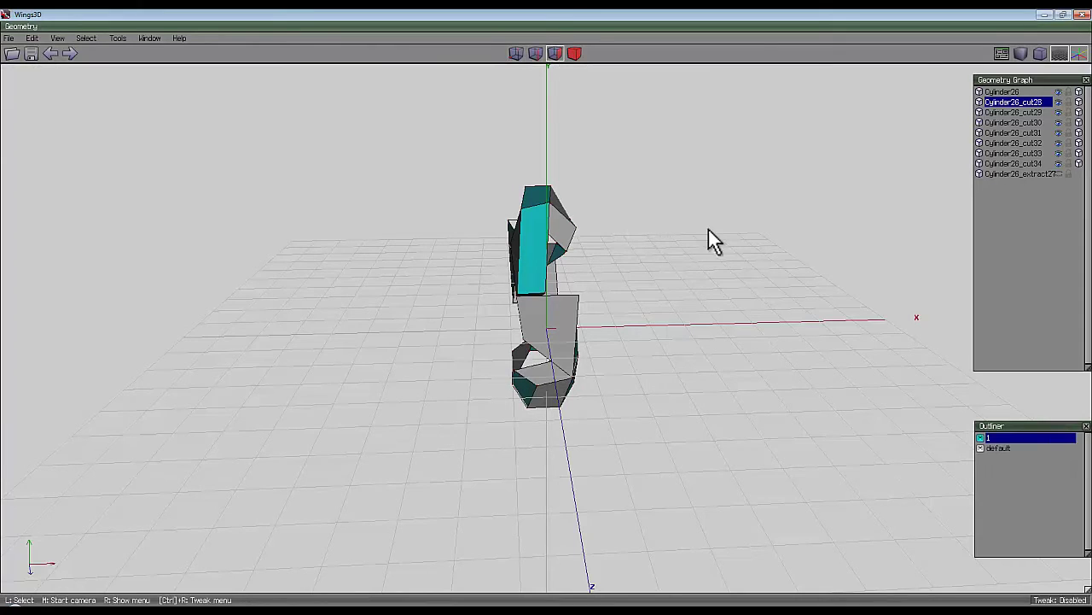
right_click(999, 445)
left_click(1005, 459)
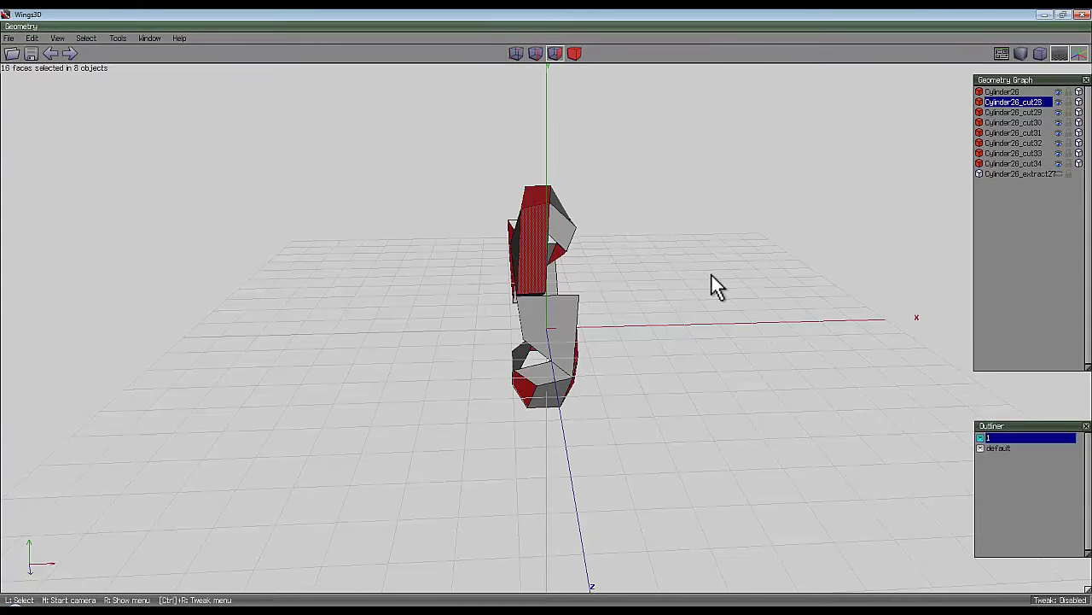
Convert the face selection to edges and invert it to select the edges that do not border material 1 faces.
middle_click_drag(711, 274, 546, 321)
left_click(535, 53)
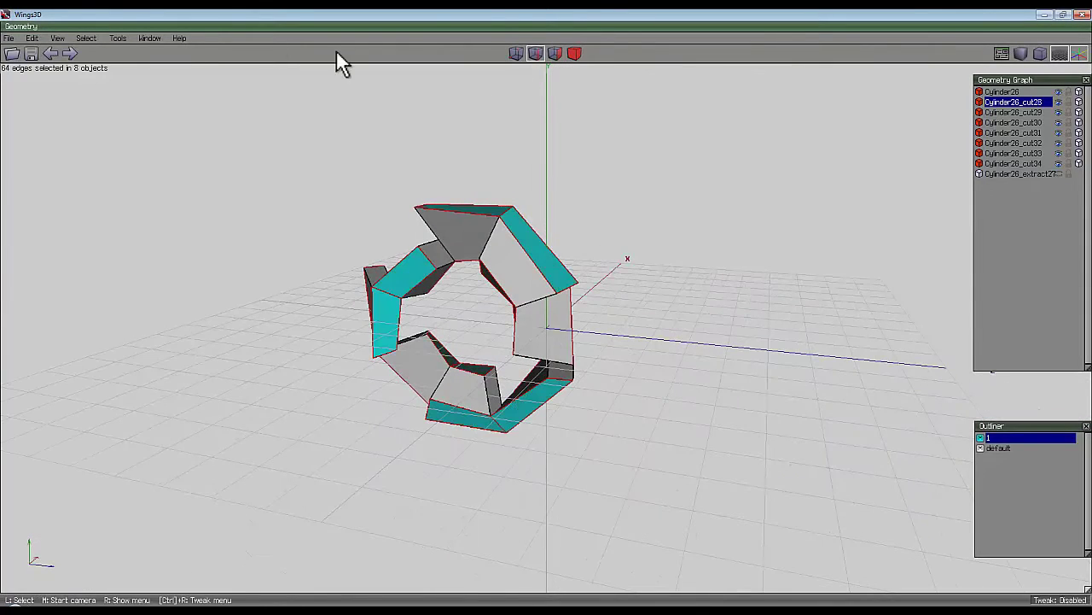
left_click(86, 38)
left_click(128, 159)
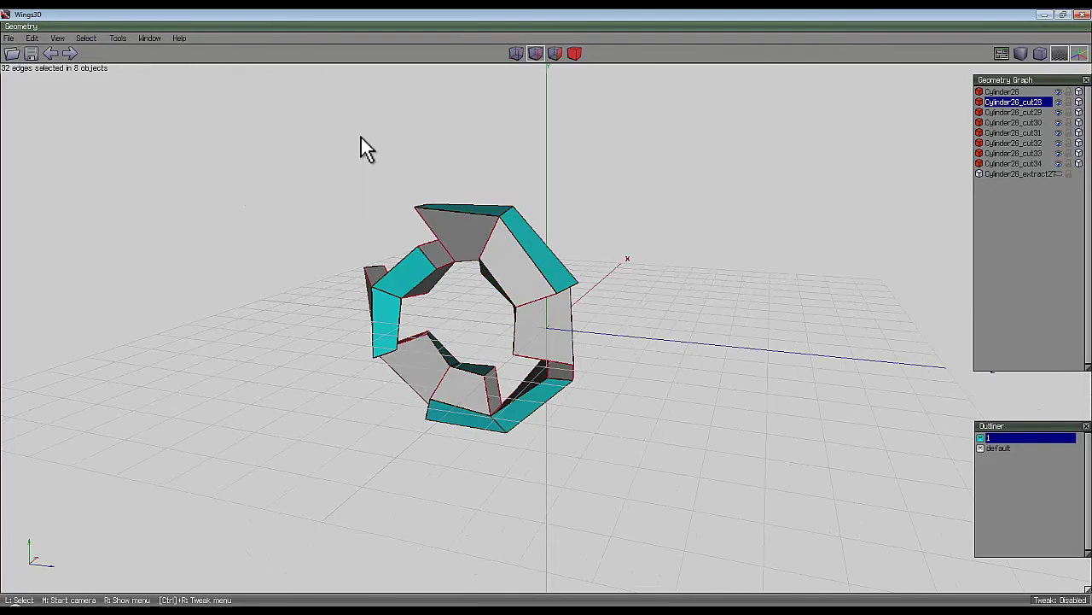
Connect the selected edges across the side faces and scale the resulting middle edges uniformly to 60%.
right_click(385, 150)
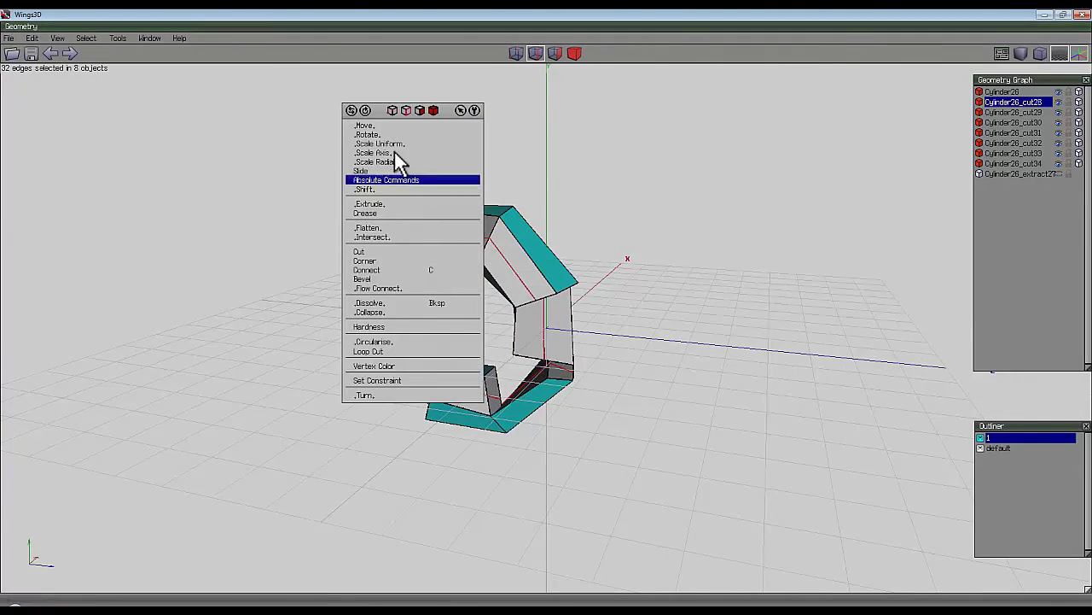
left_click(396, 146)
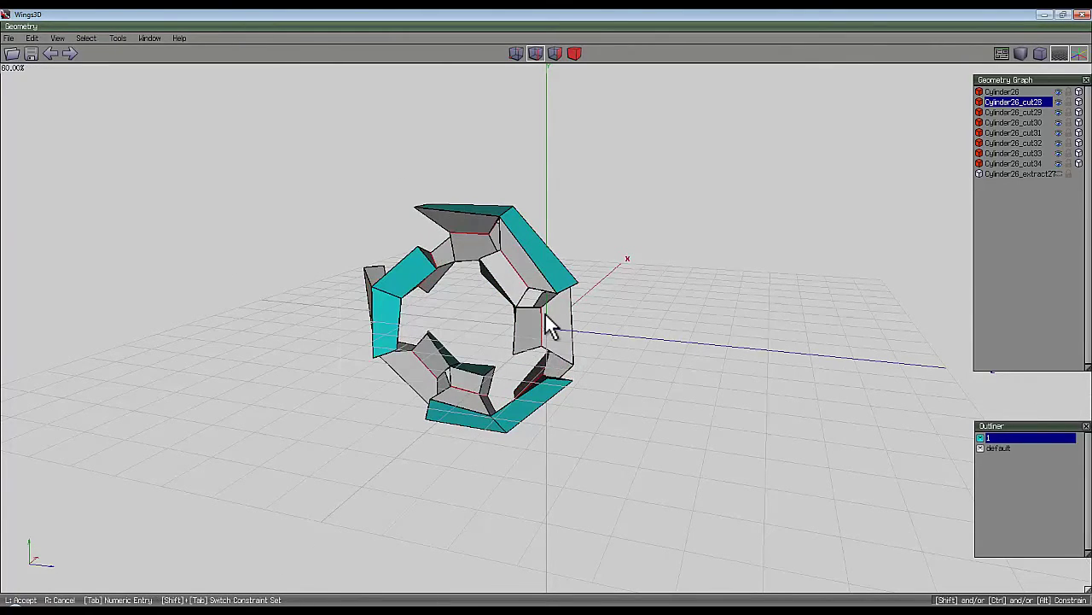
left_click(550, 326)
middle_click_drag(398, 158, 598, 333)
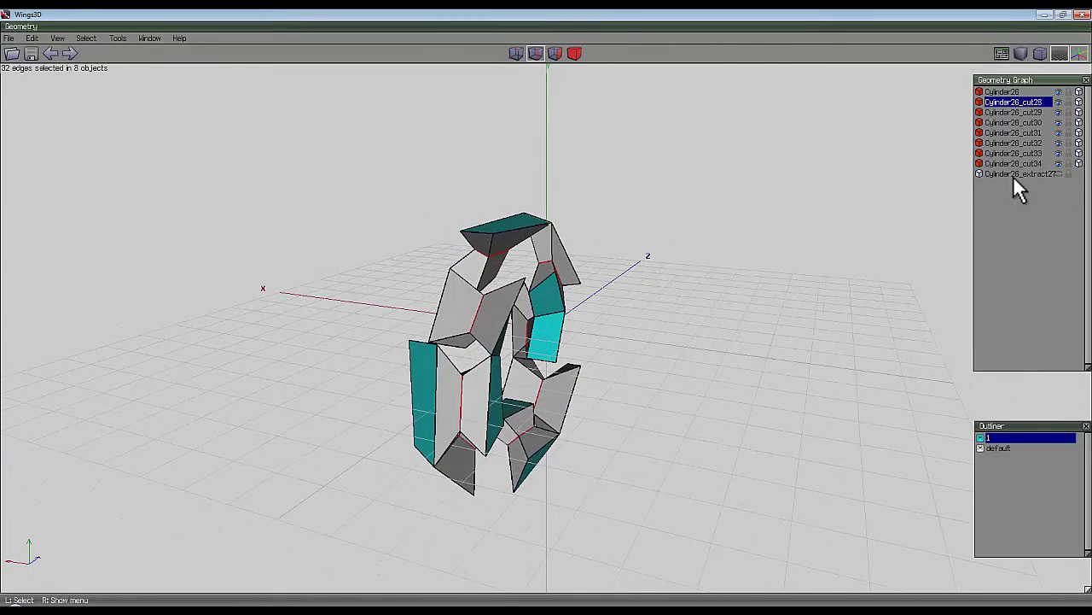
Unhide Cylinder26_extract27, select all objects, and combine and weld them into a single body.
left_click(1059, 174)
left_click(574, 53)
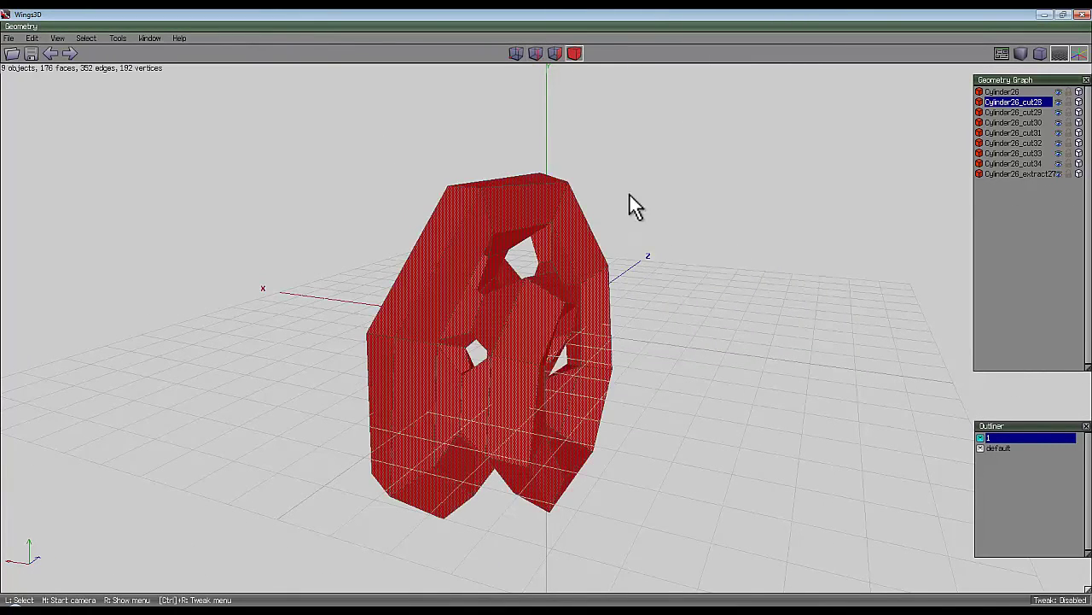
right_click(647, 175)
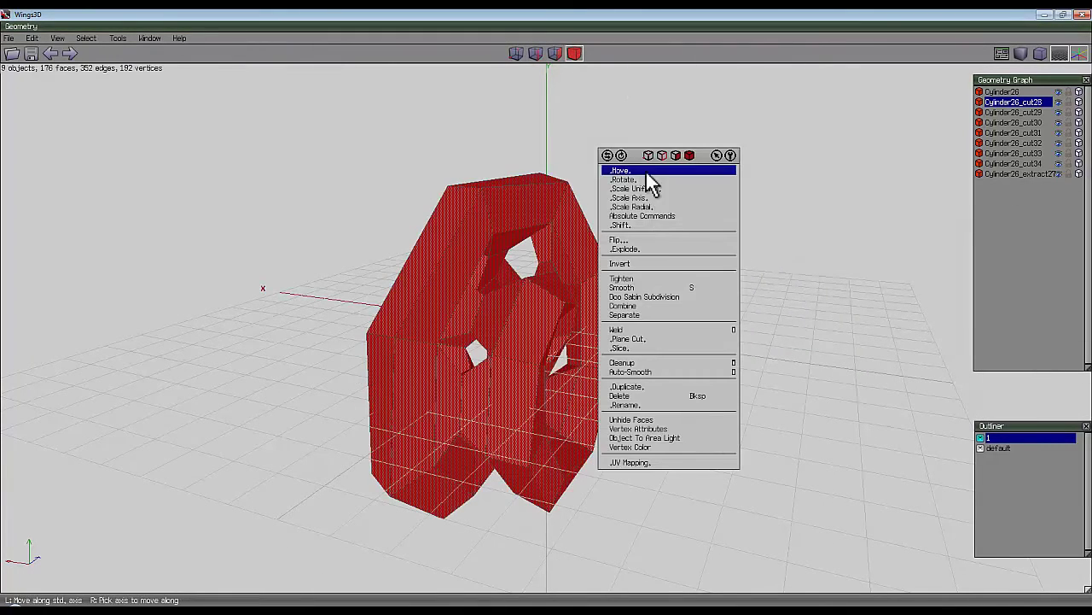
left_click(652, 330)
middle_click_drag(652, 330, 549, 316)
left_click(733, 202)
left_click(733, 201)
Apply a Doo Sabin Subdivision to the welded body and smooth it twice as a whole object.
right_click(582, 88)
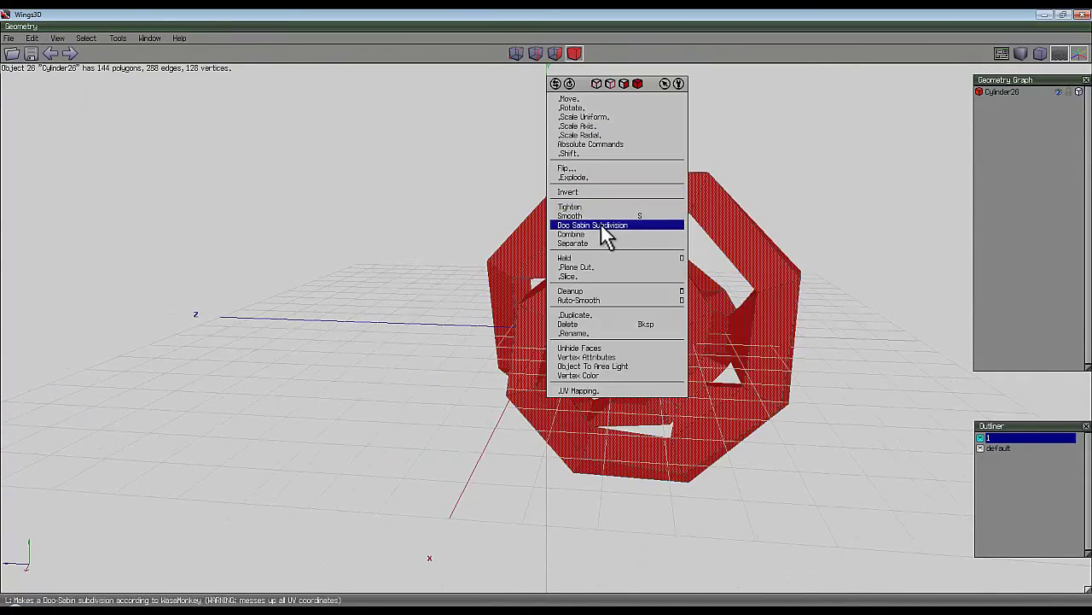
left_click(647, 222)
key("b")
key("s")
key("s")
Examine the smoothed twisted ring and its openings from several angles.
middle_click(651, 136)
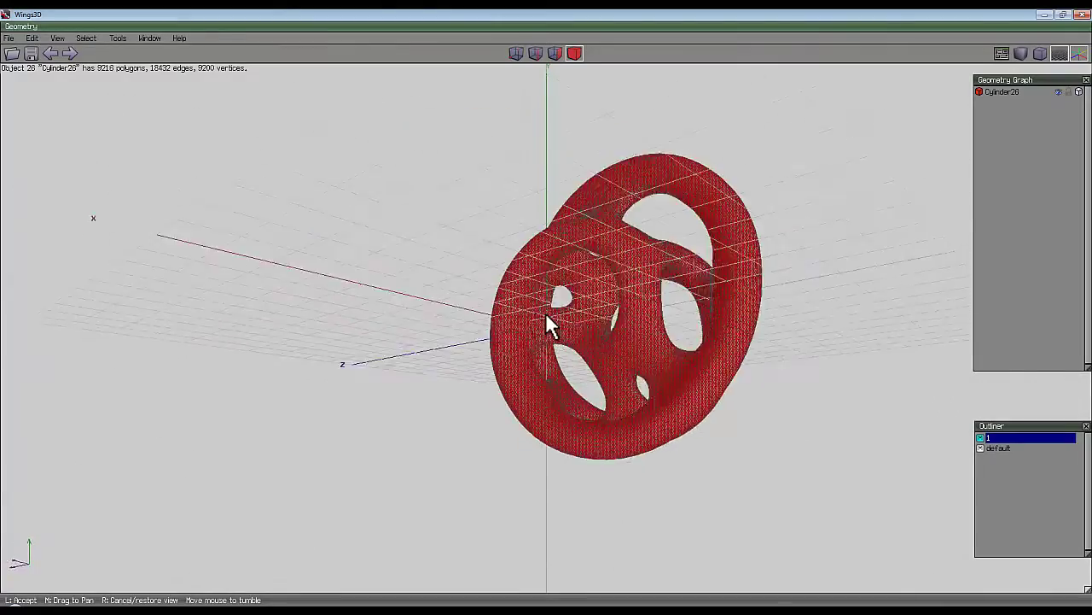
left_click(546, 315)
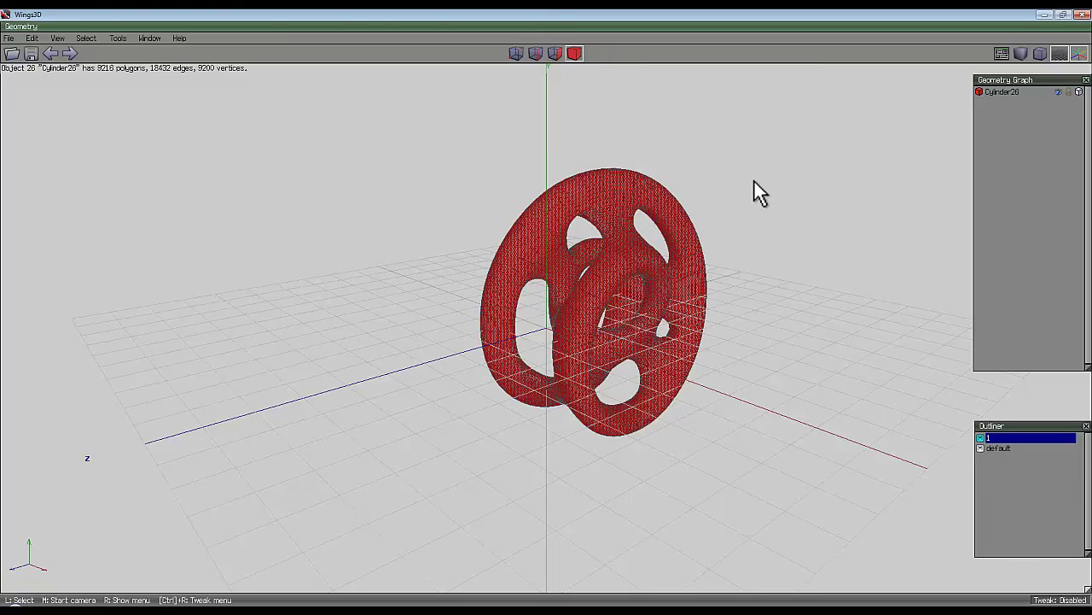
middle_click_drag(547, 324, 549, 324)
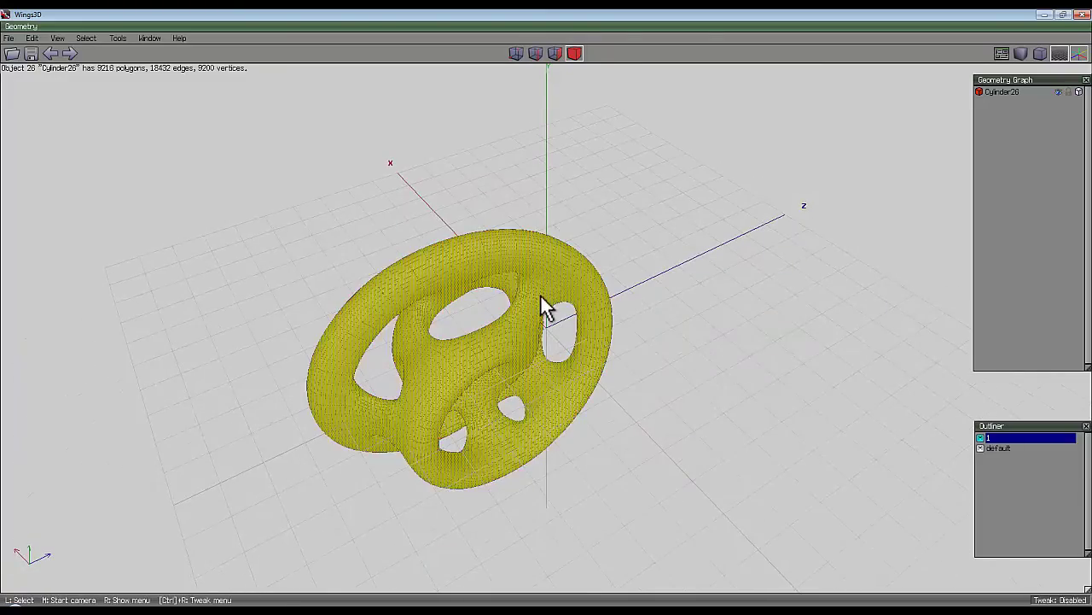
middle_click_drag(726, 190, 618, 183)
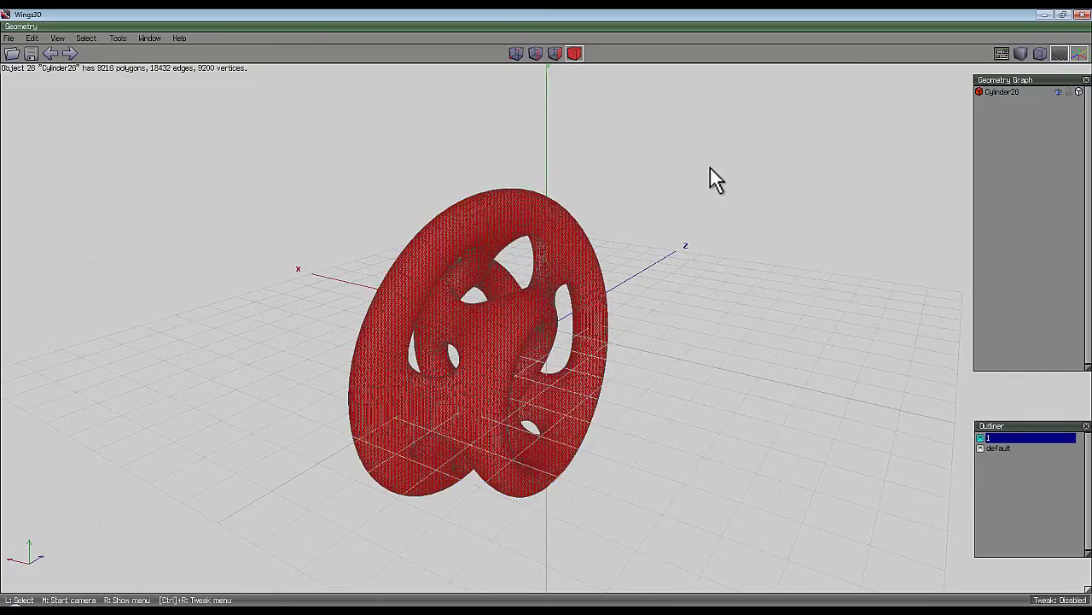
middle_click(670, 191)
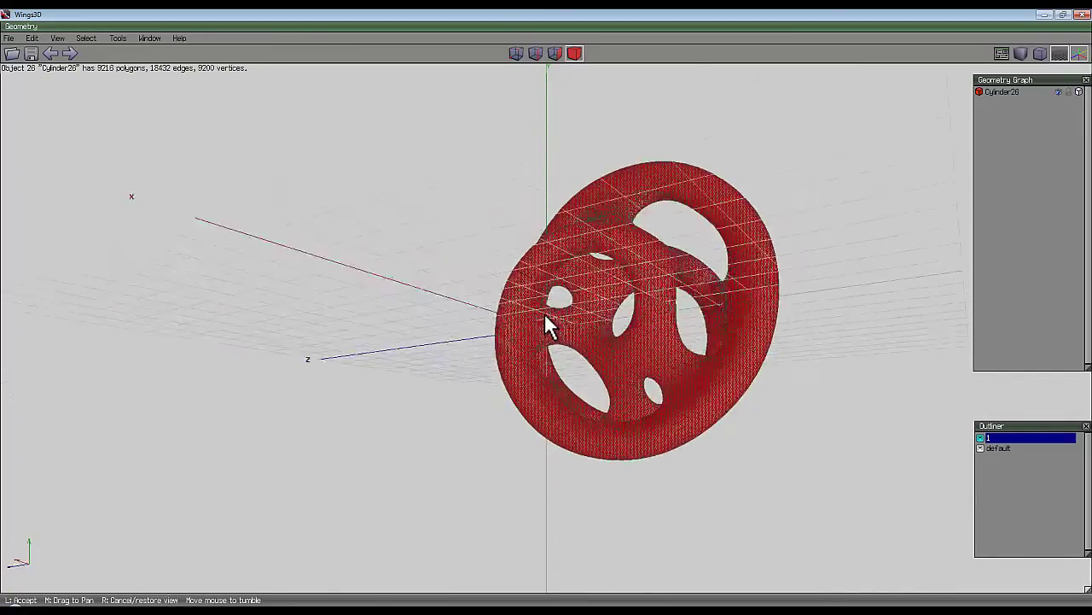
middle_click_drag(547, 316, 547, 317)
left_click(551, 324)
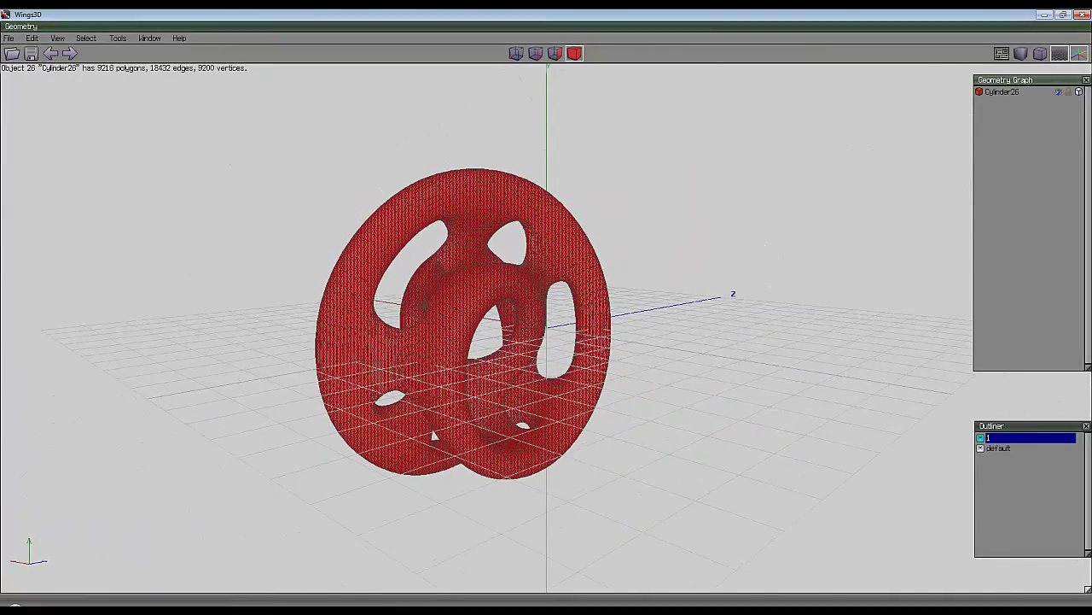